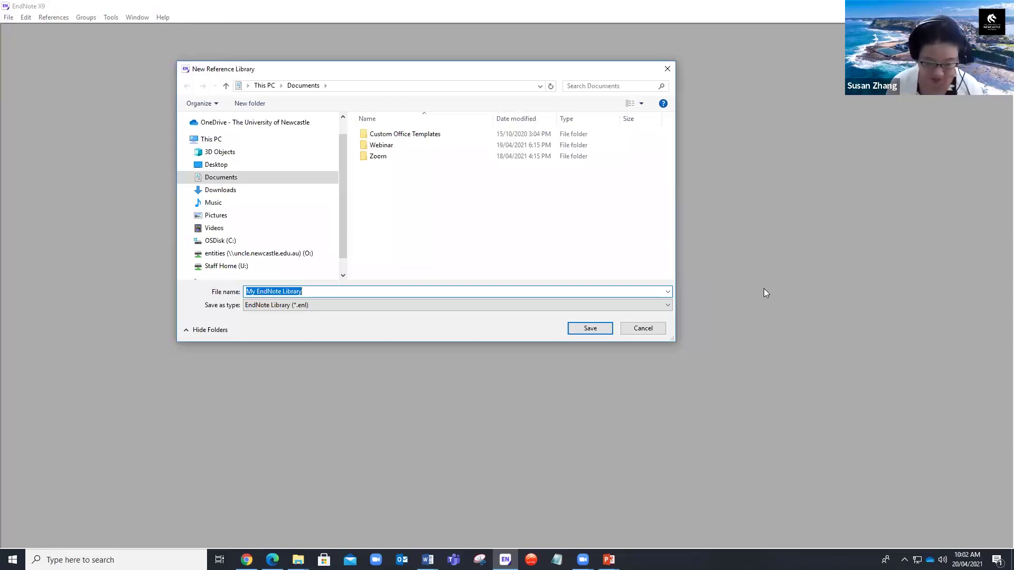
# Save the new reference library in the Webinar folder under Documents, named with the owner's first name
pyautogui.write('Susan')
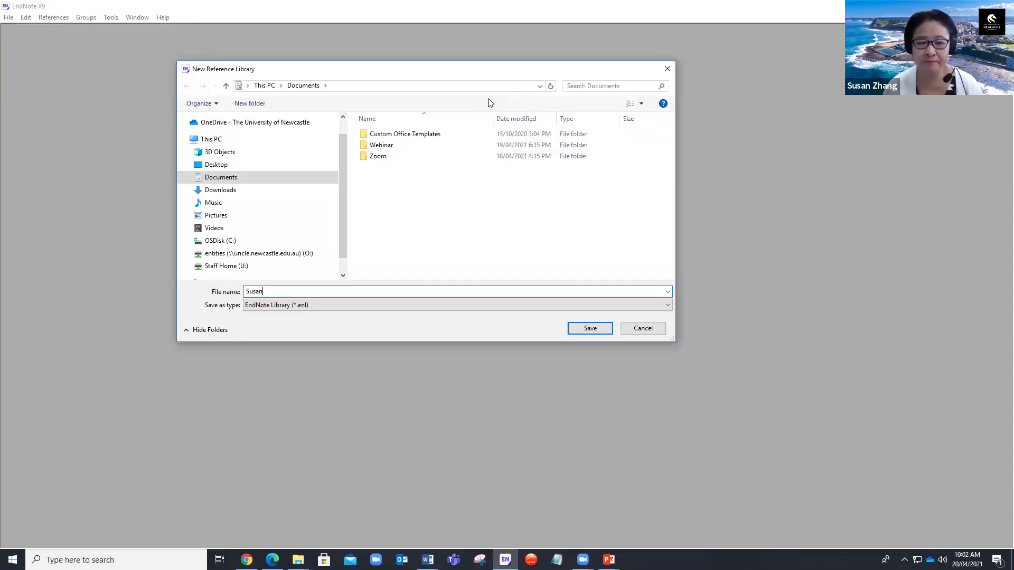
pyautogui.click(383, 145)
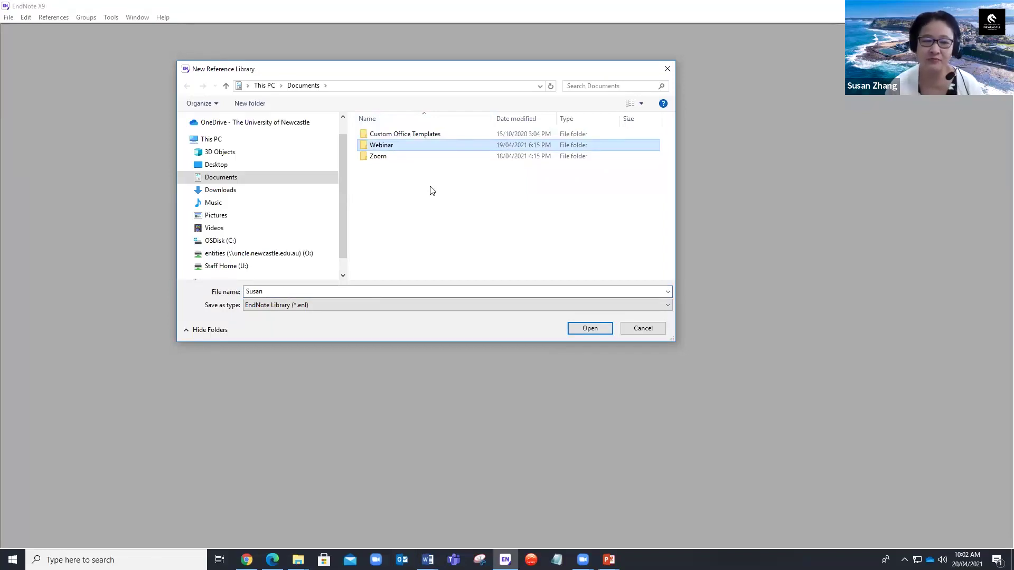
pyautogui.click(382, 148)
pyautogui.click(414, 196)
pyautogui.click(375, 145)
pyautogui.doubleClick(383, 146)
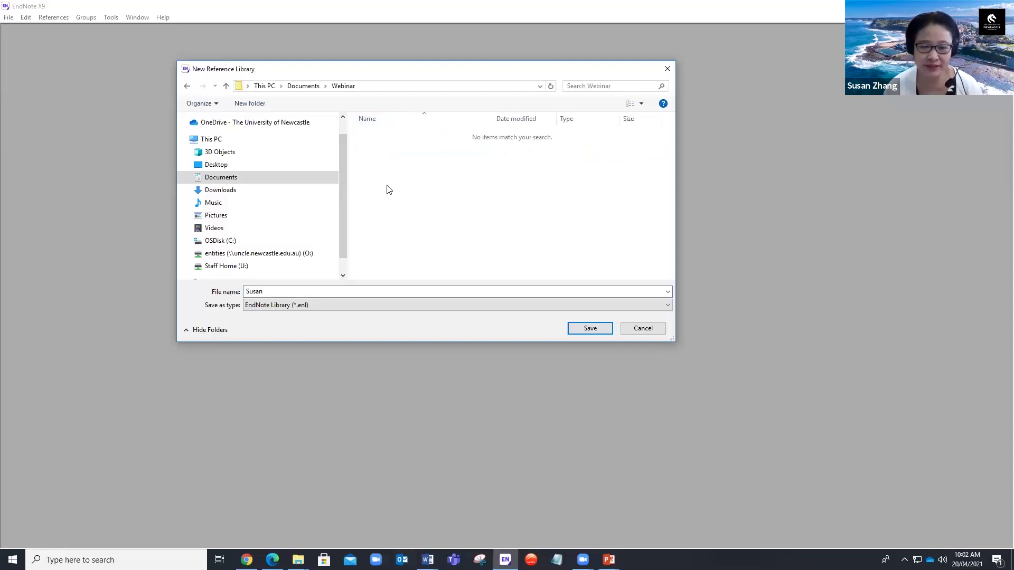
pyautogui.press('Return')
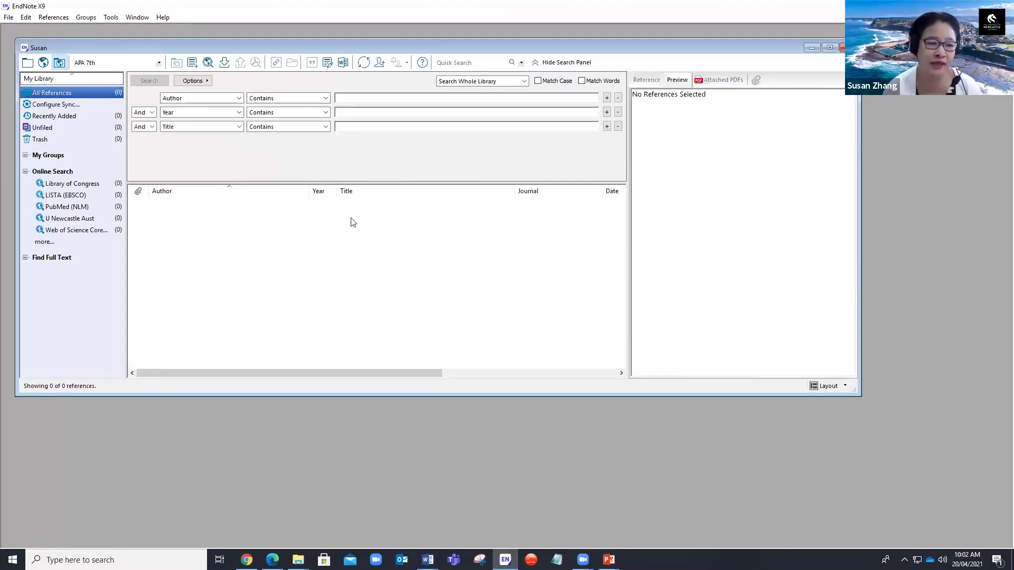
# Widen the groups pane while viewing the online search mode, and return to the integrated library and online search mode
pyautogui.click(44, 63)
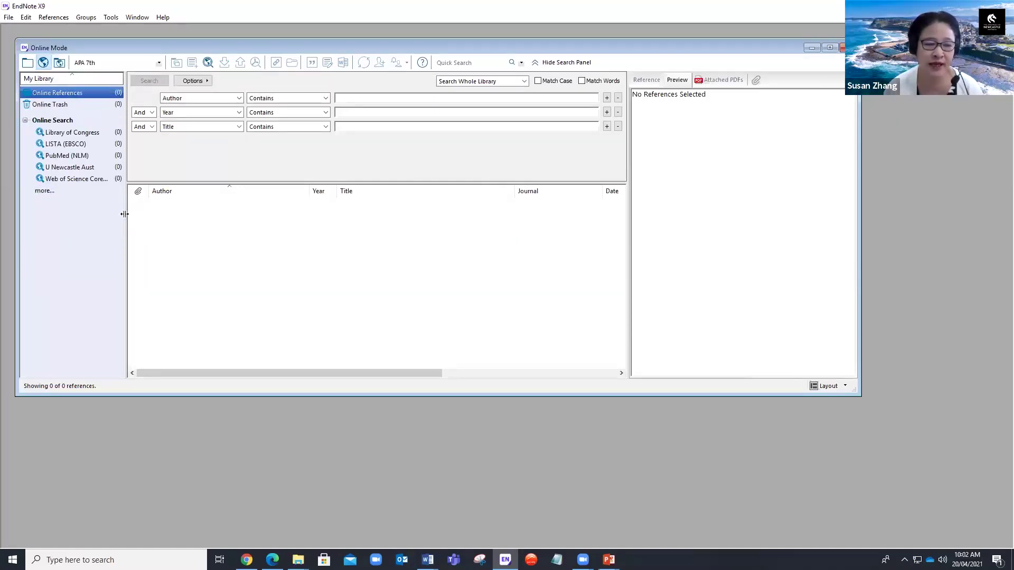
pyautogui.moveTo(127, 213); pyautogui.dragTo(183, 211)
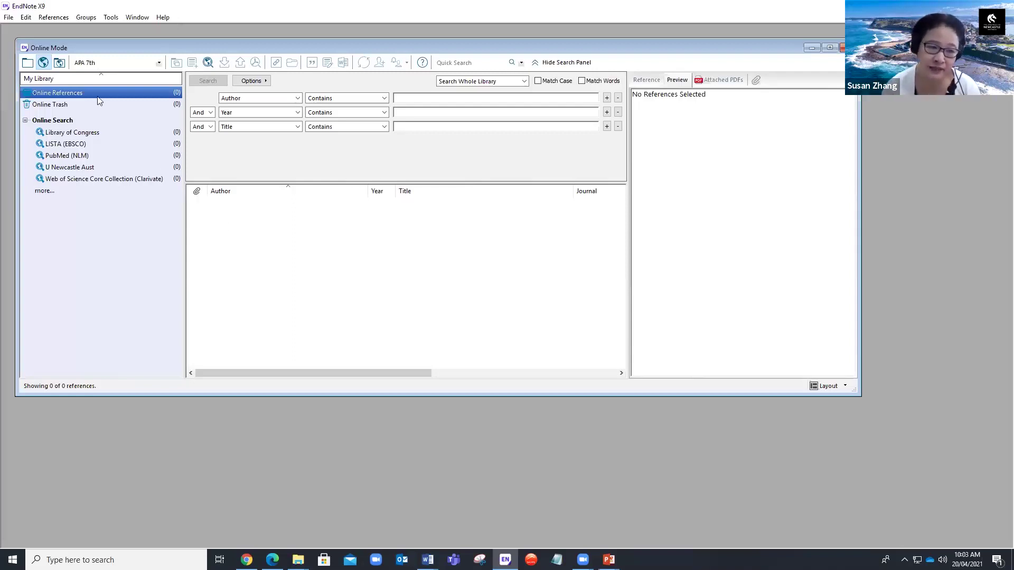
pyautogui.click(60, 63)
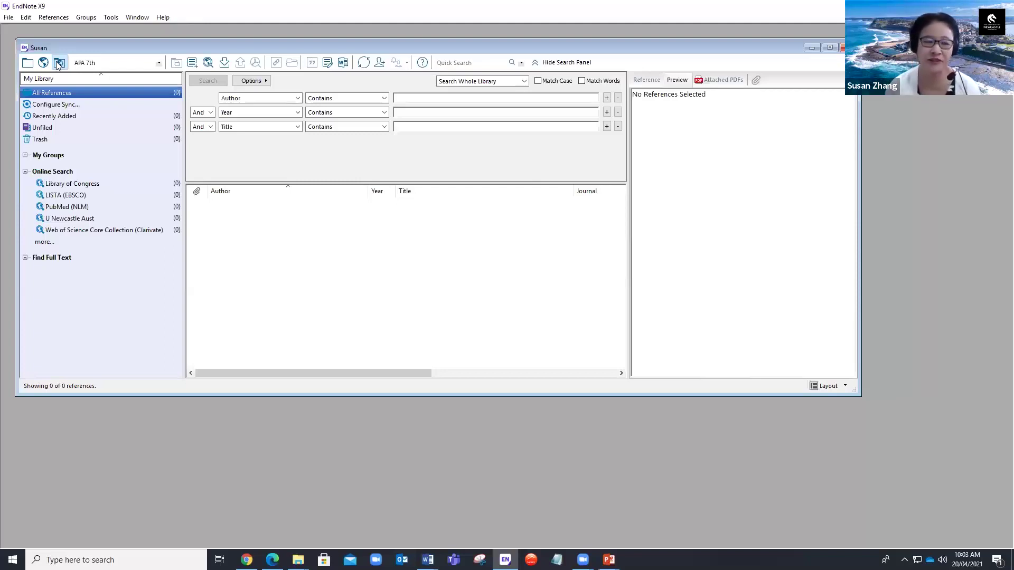
pyautogui.click(58, 64)
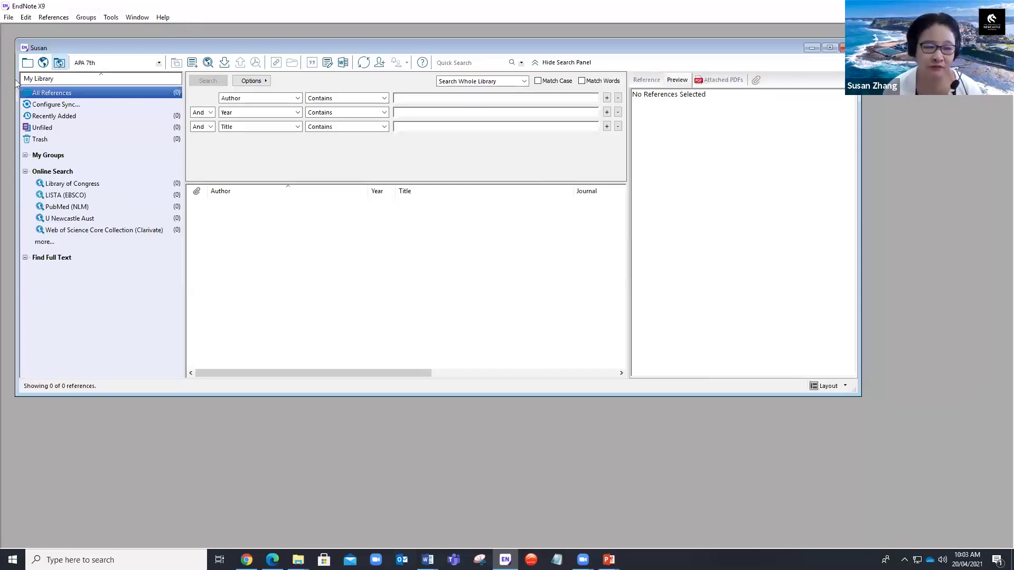
# Search the Library of Congress for author "clinton" and title "giving", and retrieve records 1 through 2
pyautogui.click(63, 186)
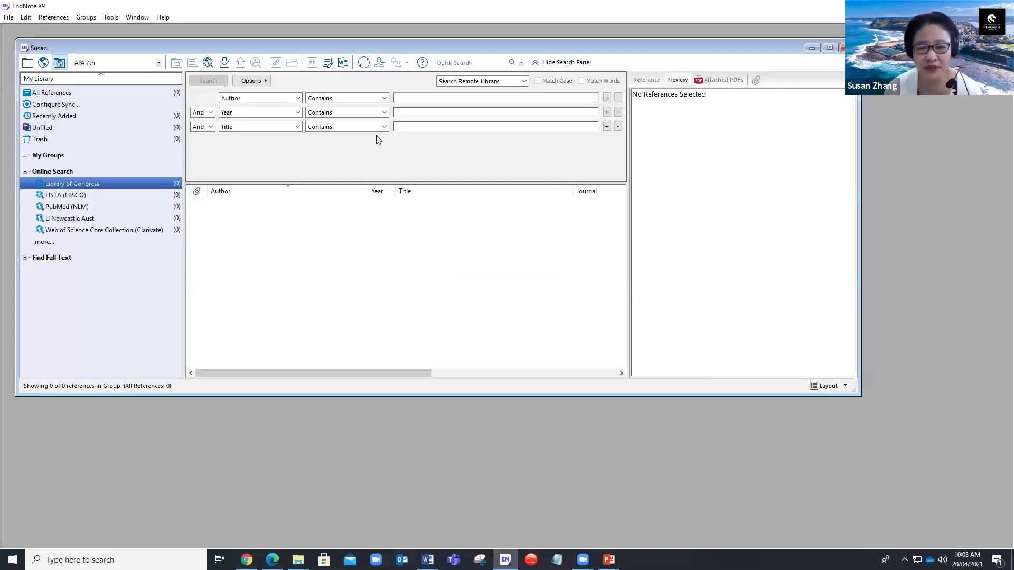
pyautogui.click(411, 129)
pyautogui.write('giving')
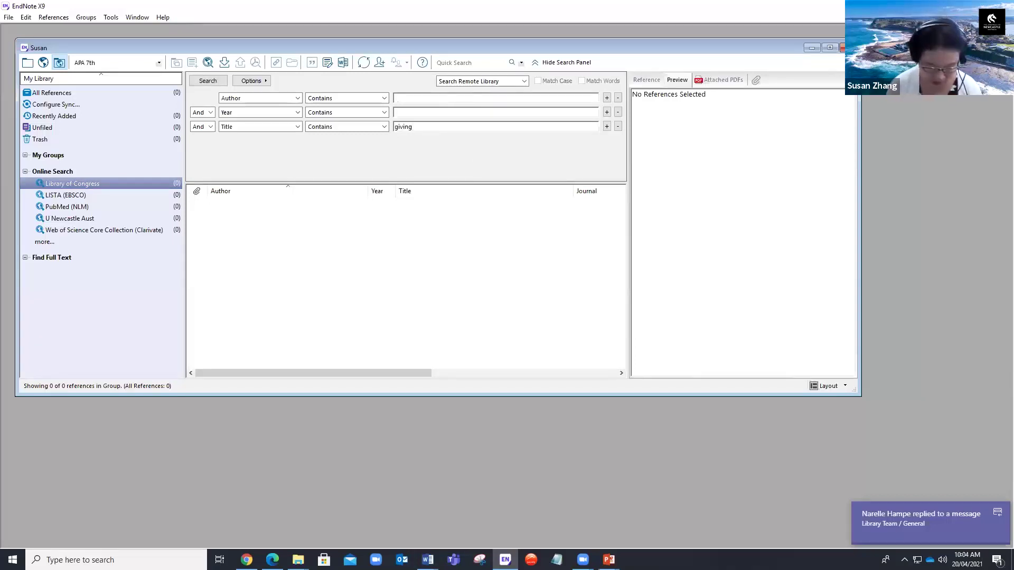
pyautogui.write('clinton')
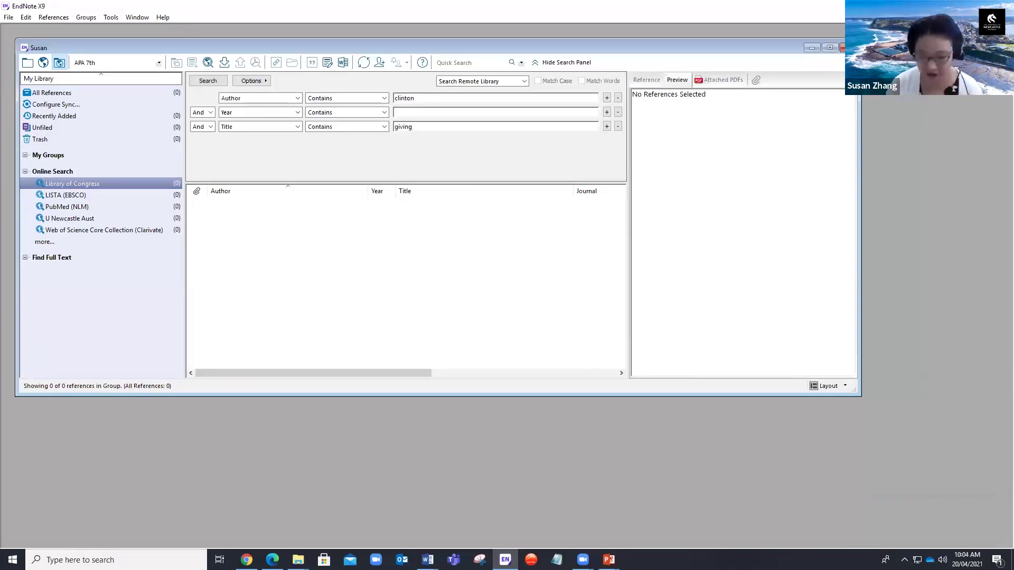
pyautogui.press('Return')
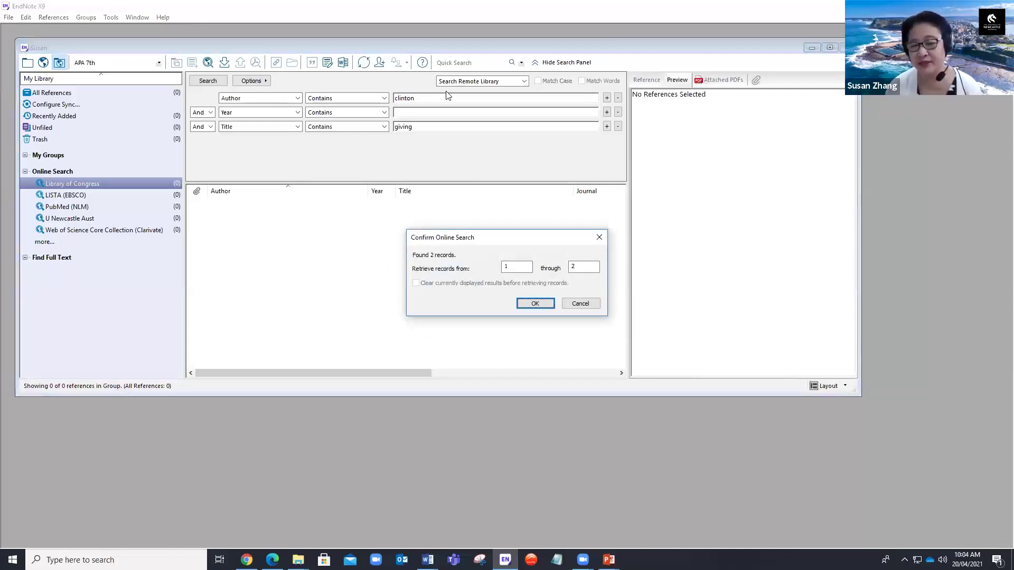
pyautogui.click(534, 303)
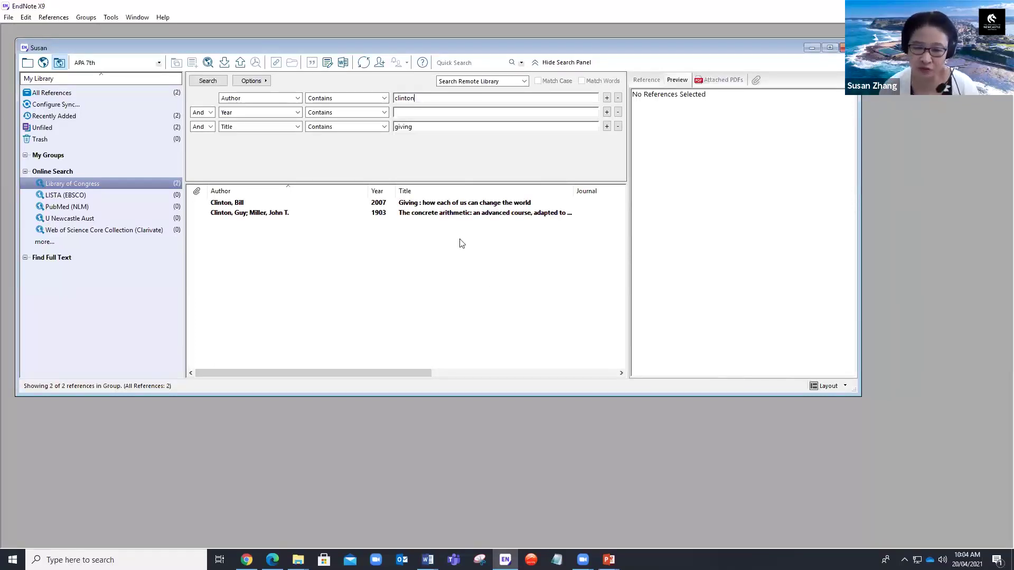
# Widen the reference pane and correct the 2007 book's title to "Giving: How each of us can change the world"
pyautogui.click(433, 205)
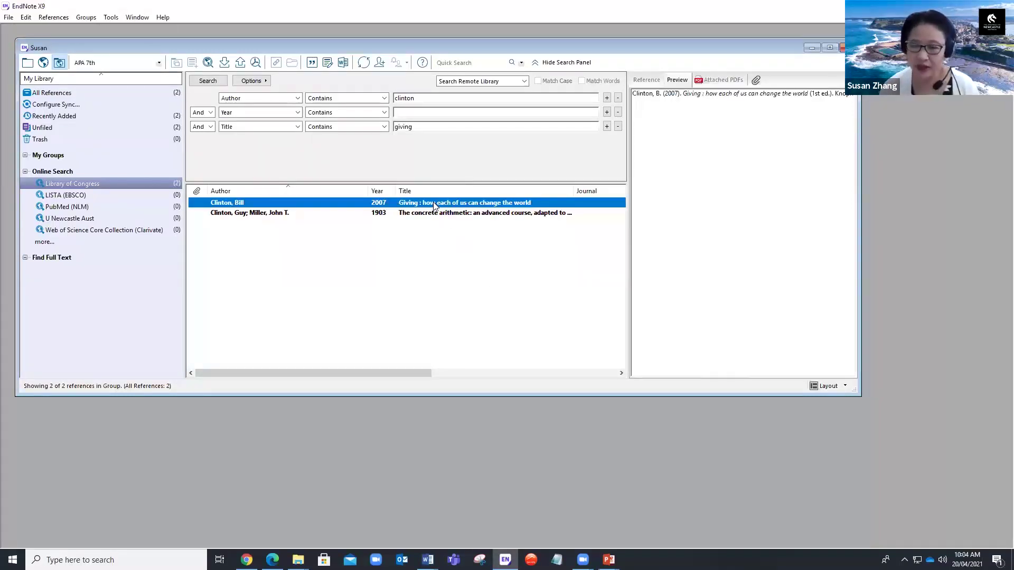
pyautogui.moveTo(630, 201); pyautogui.dragTo(583, 201)
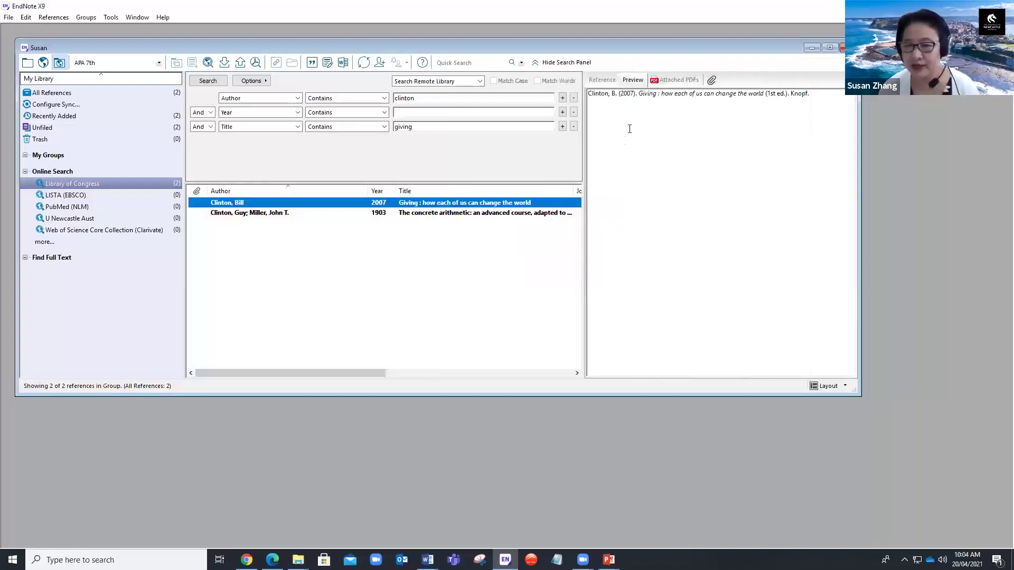
pyautogui.click(602, 80)
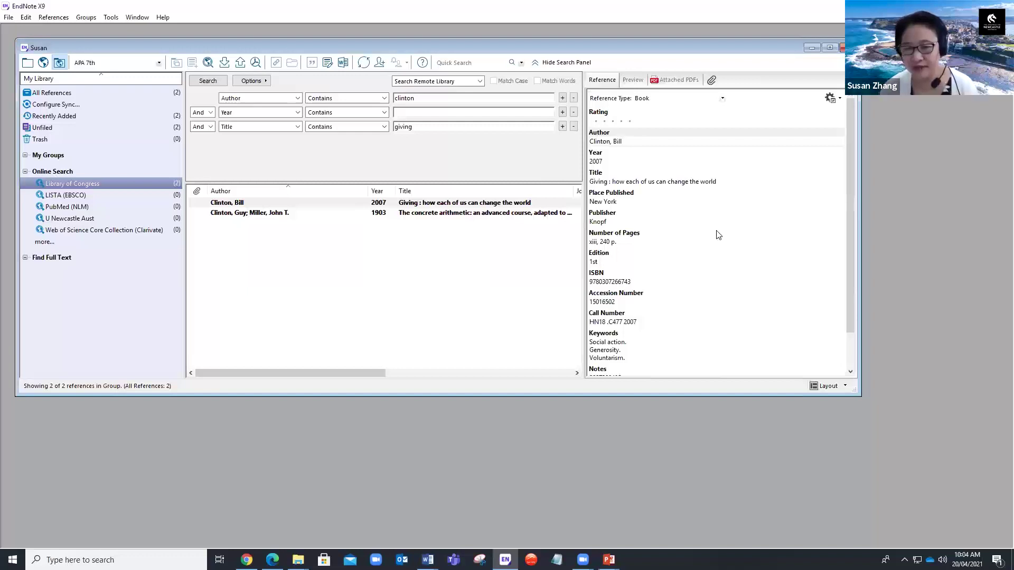
pyautogui.click(608, 181)
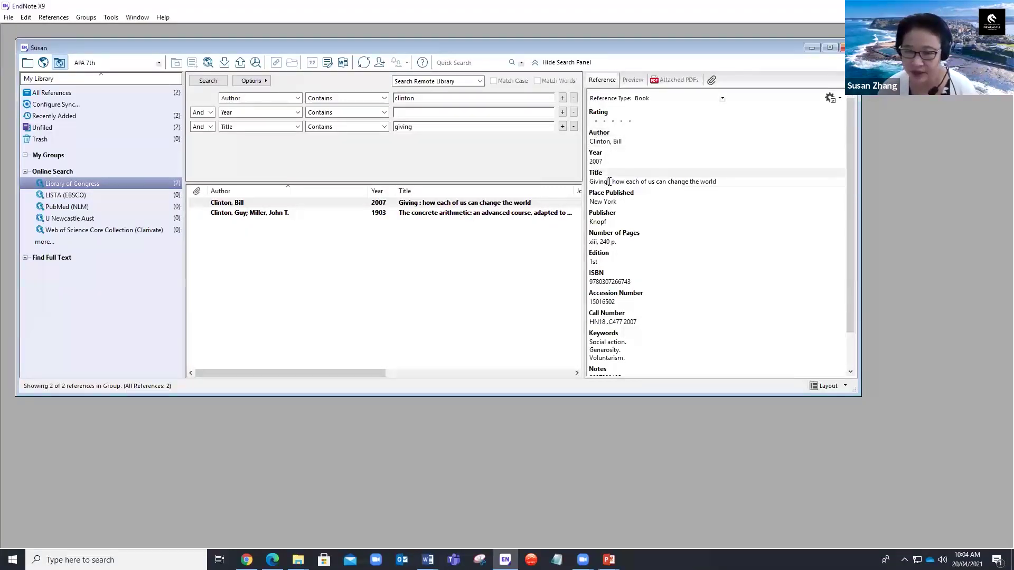
pyautogui.press('Delete')
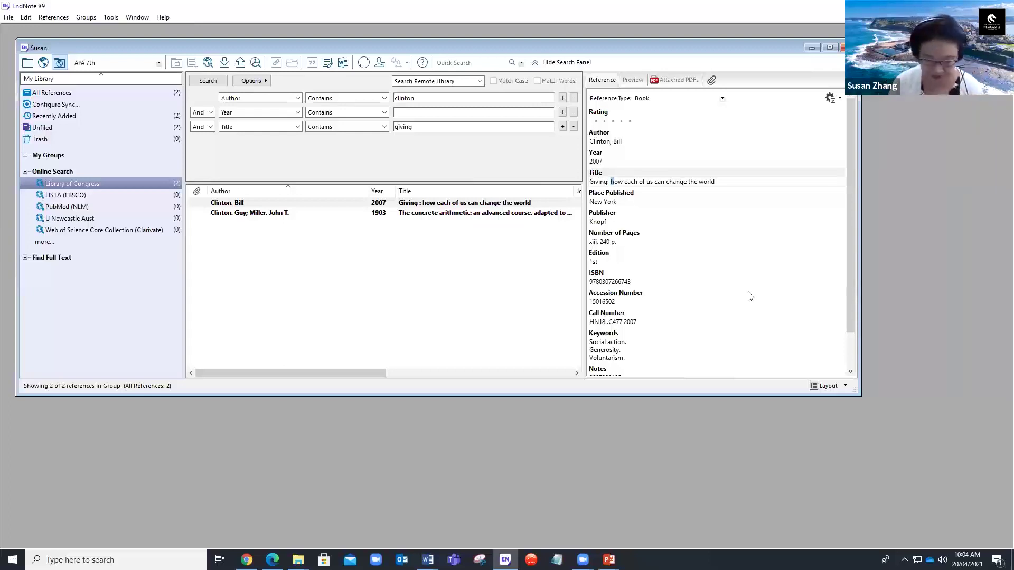
pyautogui.press('Delete')
pyautogui.write('H')
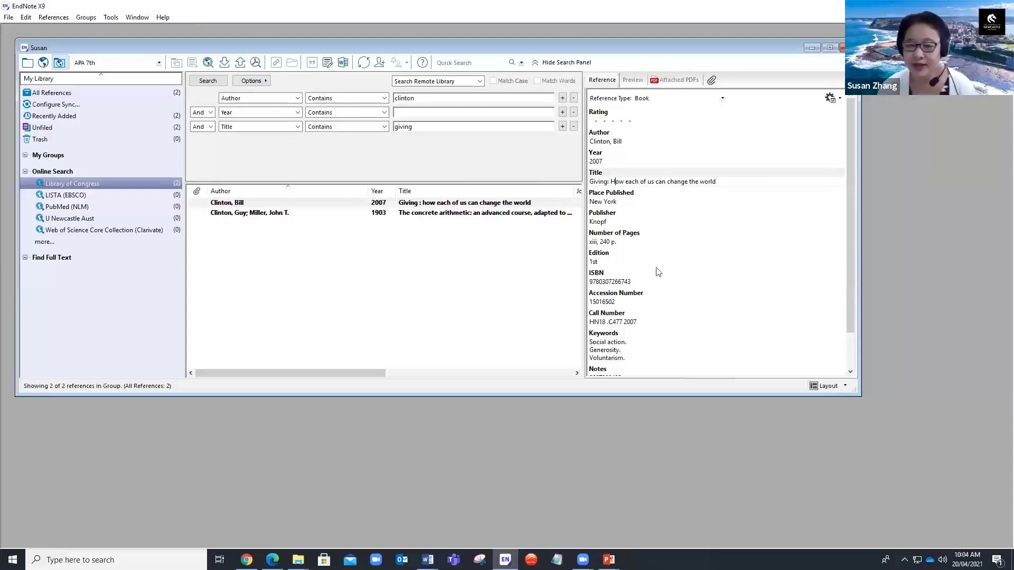
# Clear the Edition field of the 2007 Giving book reference
pyautogui.click(610, 261)
pyautogui.doubleClick(610, 262)
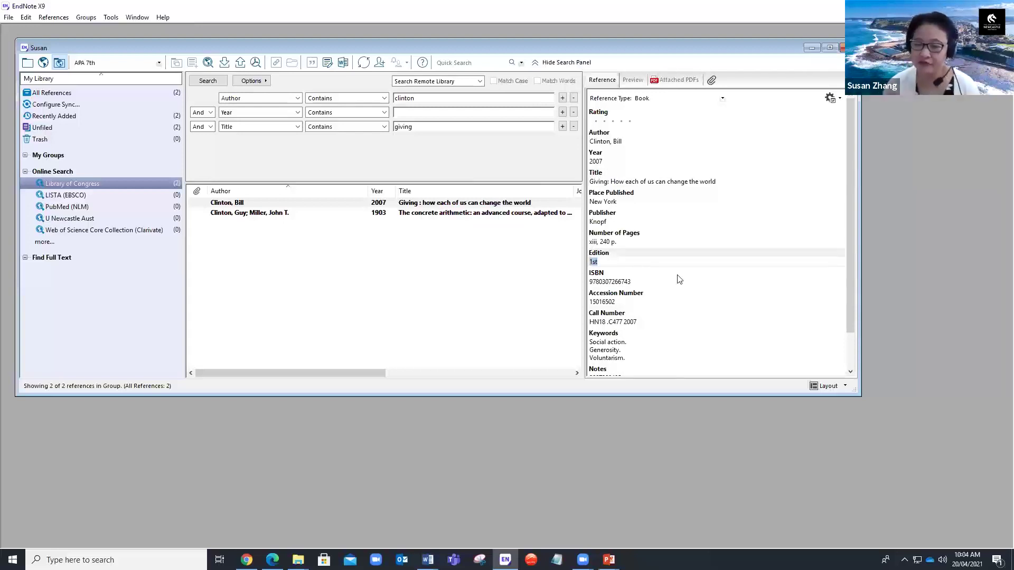
pyautogui.press('Delete')
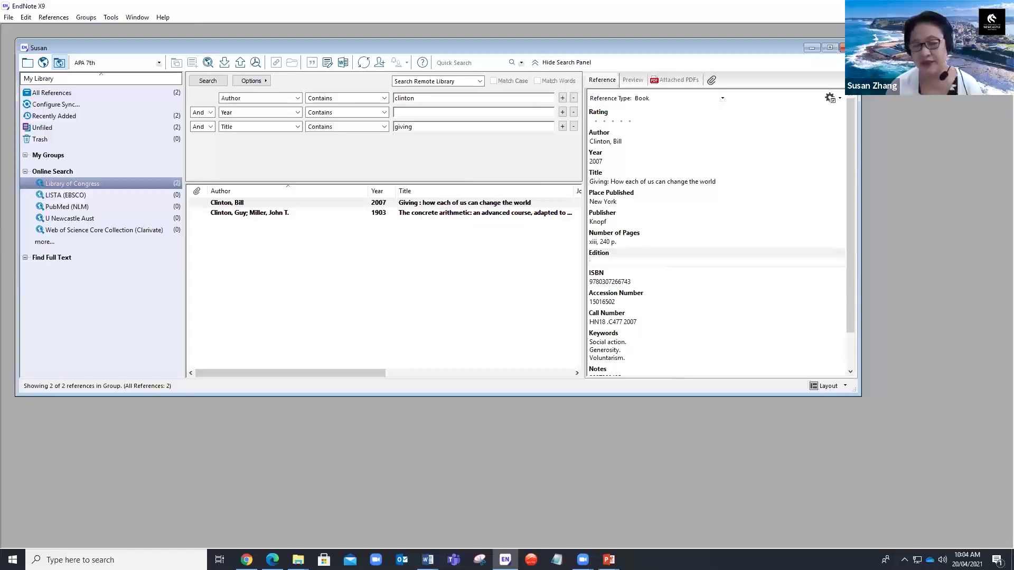
pyautogui.moveTo(853, 292); pyautogui.dragTo(849, 336)
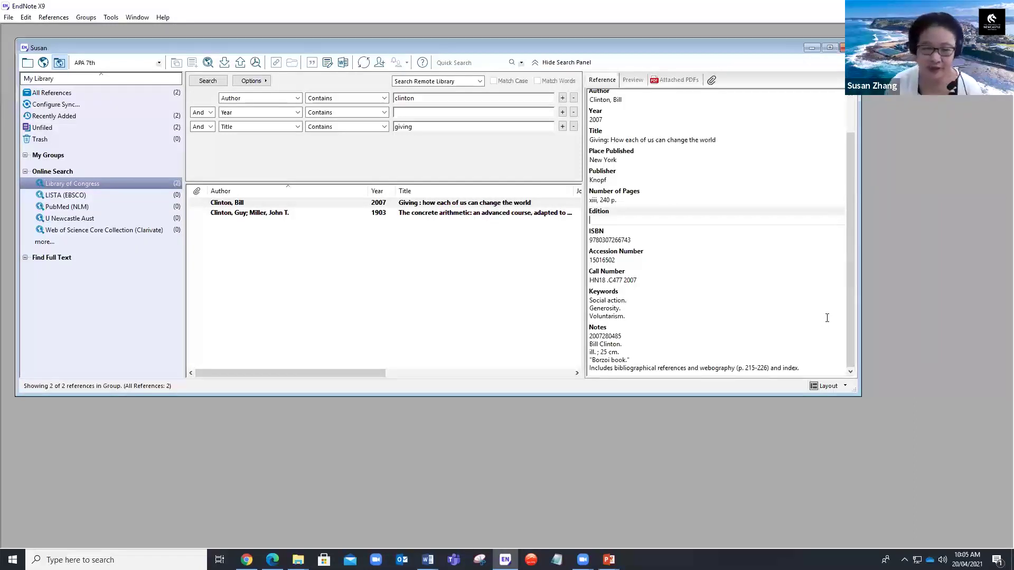
# Delete the 1903 arithmetic textbook reference, preview the Giving citation and look through the available citation styles, keeping APA 7th
pyautogui.click(452, 212)
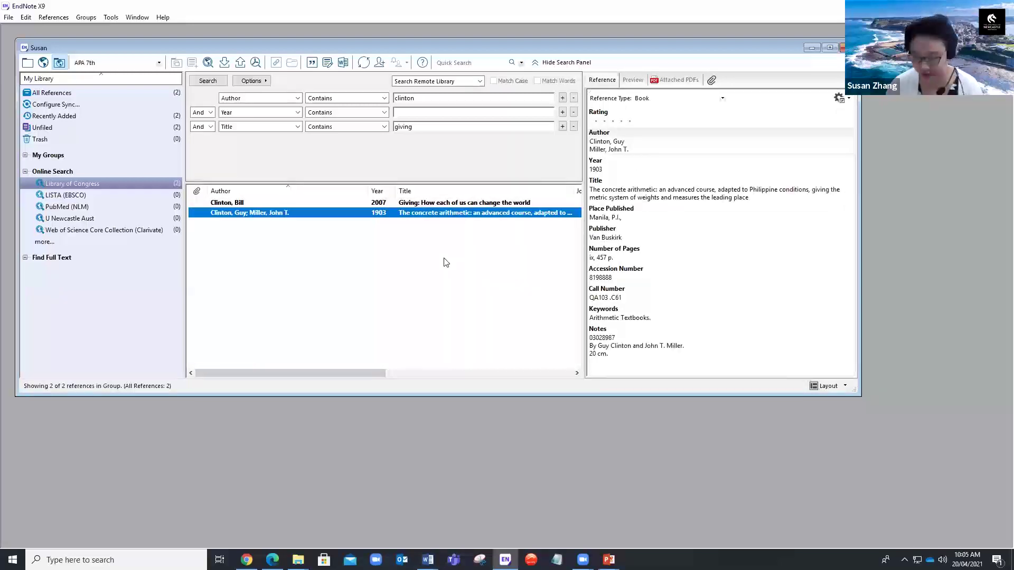
pyautogui.press('Delete')
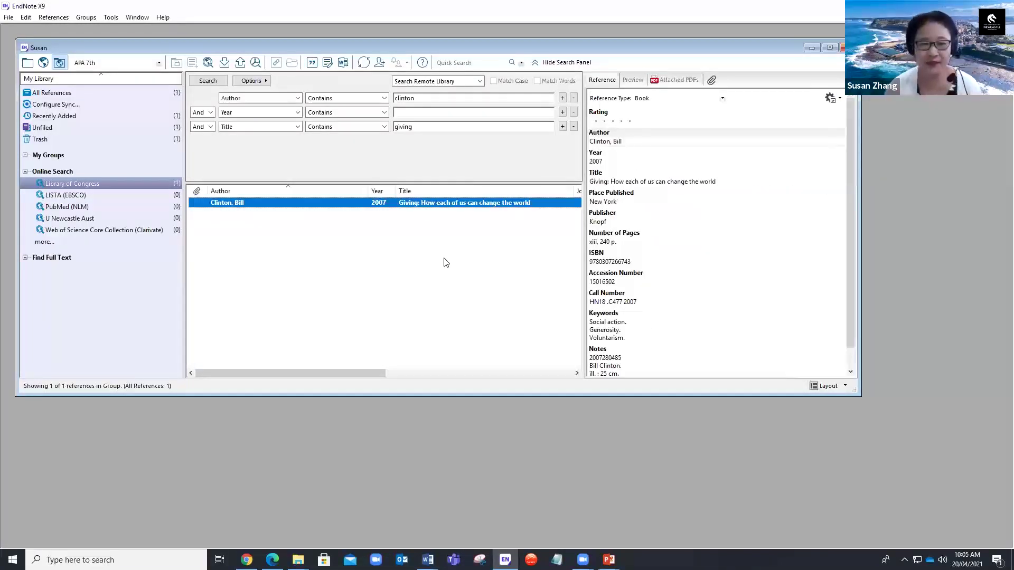
pyautogui.click(633, 80)
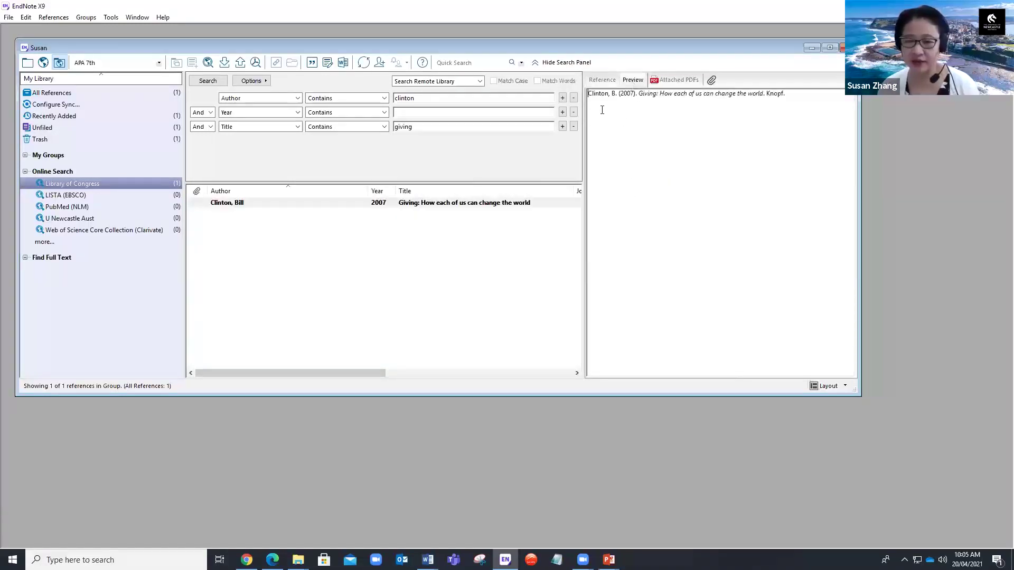
pyautogui.click(158, 63)
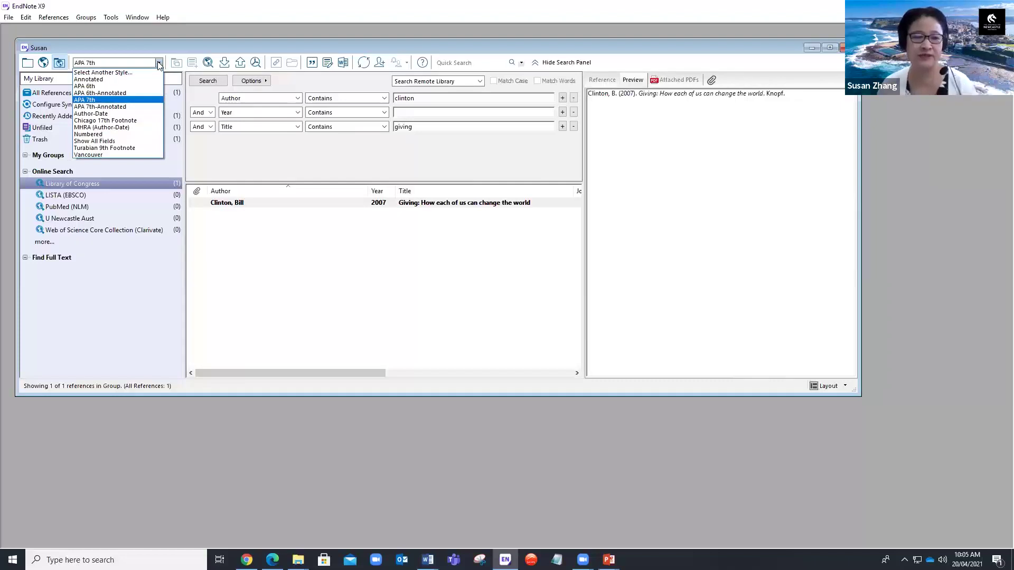
pyautogui.click(611, 132)
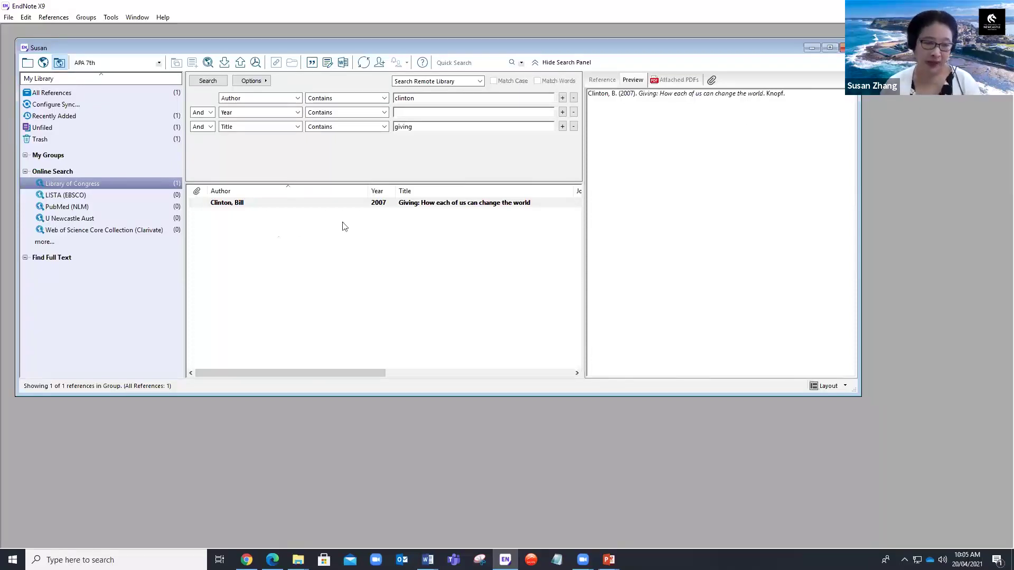
# Search the U Newcastle Aust catalogue for title "get great marks" with no author, and retrieve records 1 through 4
pyautogui.click(77, 219)
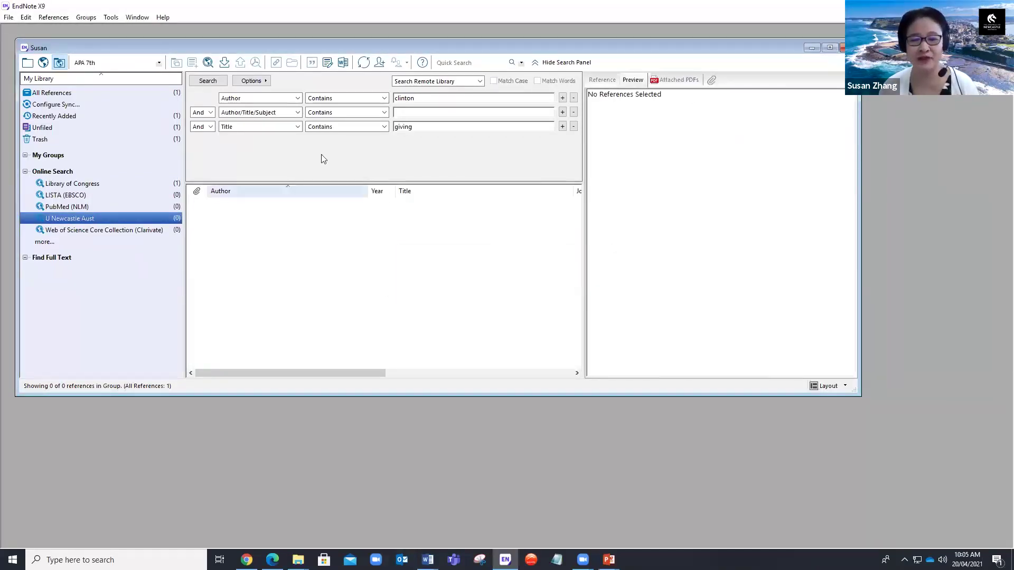
pyautogui.doubleClick(419, 95)
pyautogui.press('BackSpace')
pyautogui.moveTo(412, 127); pyautogui.dragTo(393, 127)
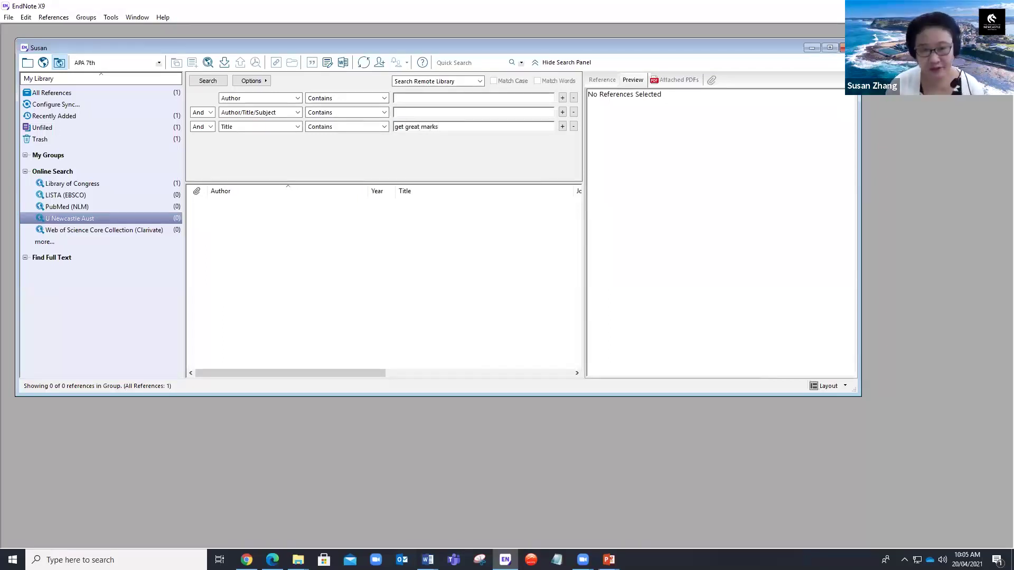
pyautogui.press('Return')
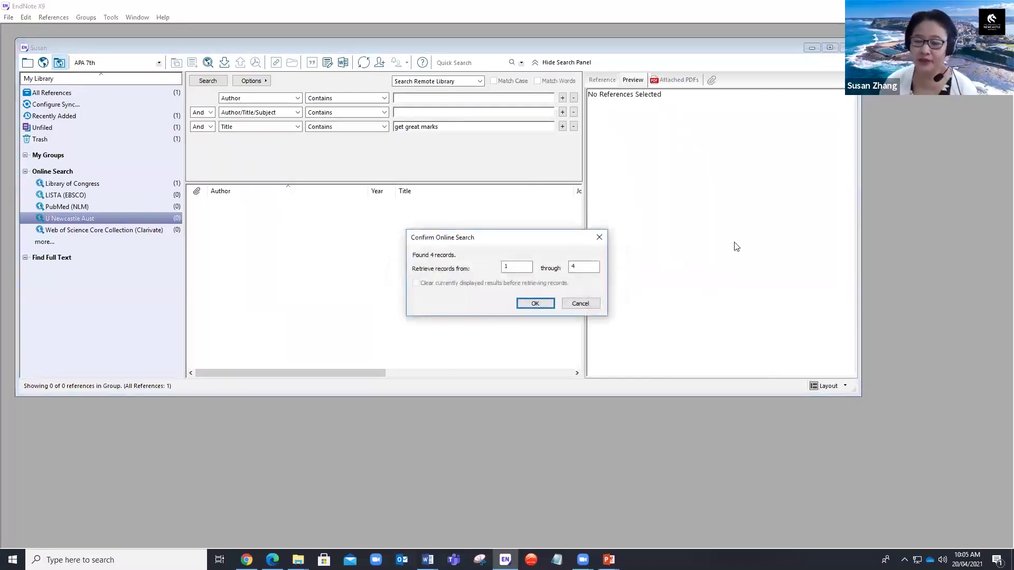
pyautogui.click(529, 304)
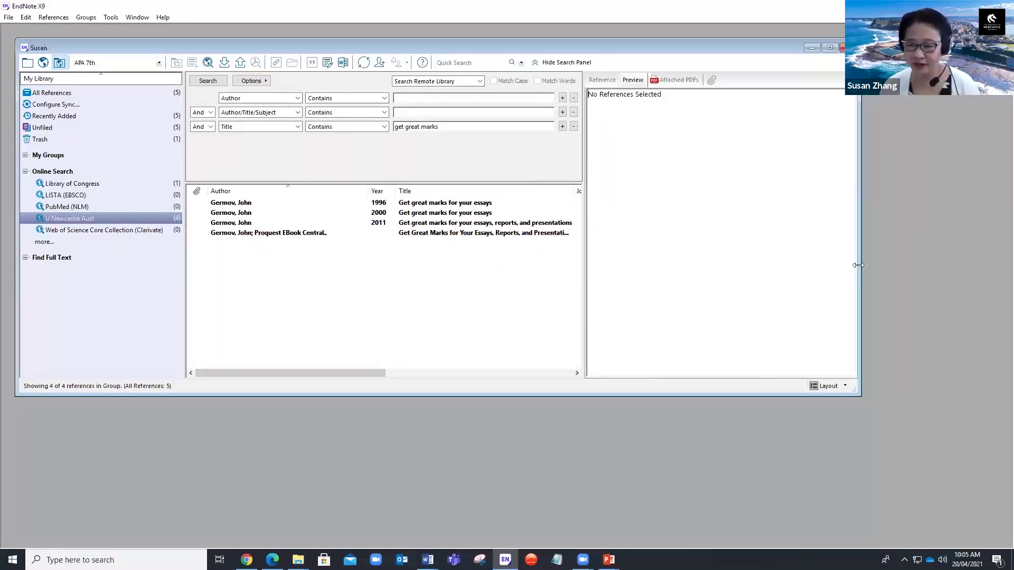
# Widen the library window and delete the undated Proquest EBook Central record from the U Newcastle Aust results
pyautogui.moveTo(860, 264); pyautogui.dragTo(884, 262)
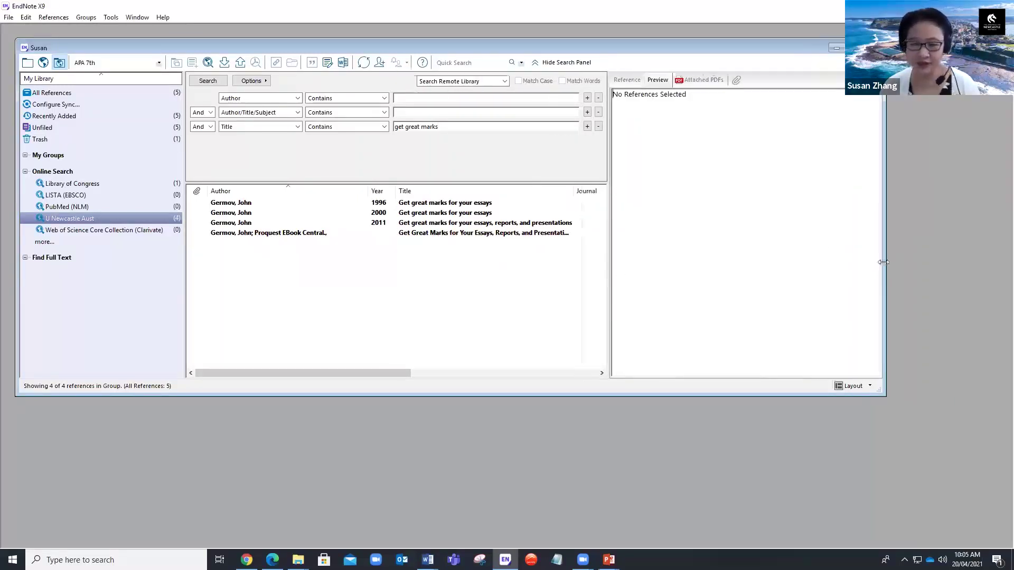
pyautogui.click(430, 235)
pyautogui.press('Delete')
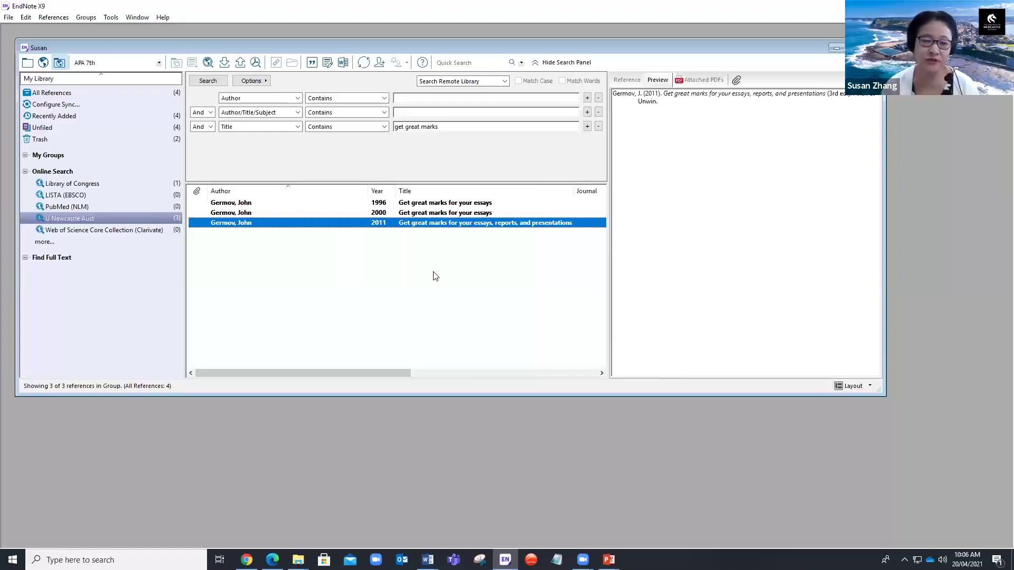
# Search Web of Science Core Collection for title "early childhood education and care" with year 2021, and retrieve records 1 through 11
pyautogui.click(103, 230)
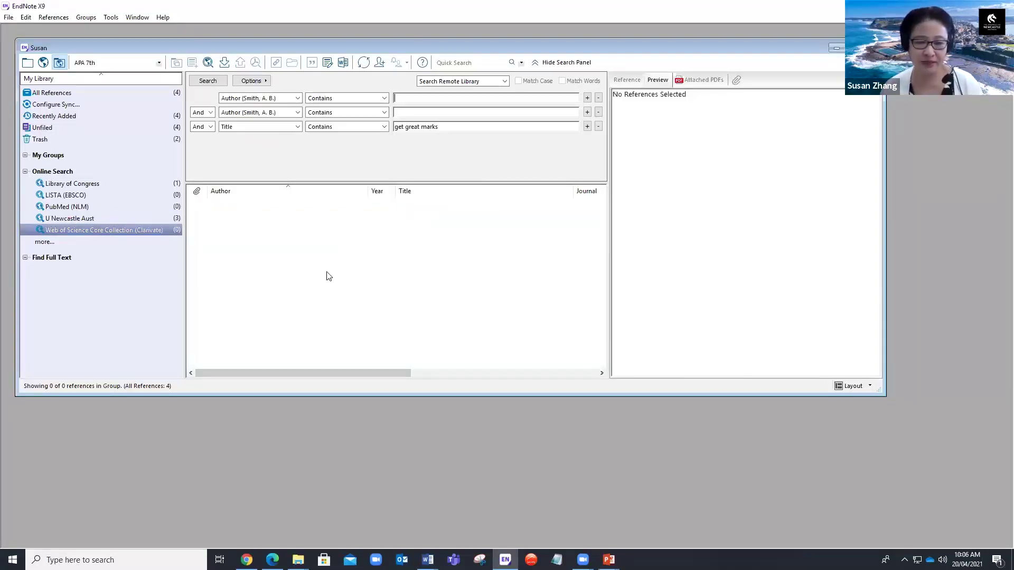
pyautogui.moveTo(445, 127); pyautogui.dragTo(394, 127)
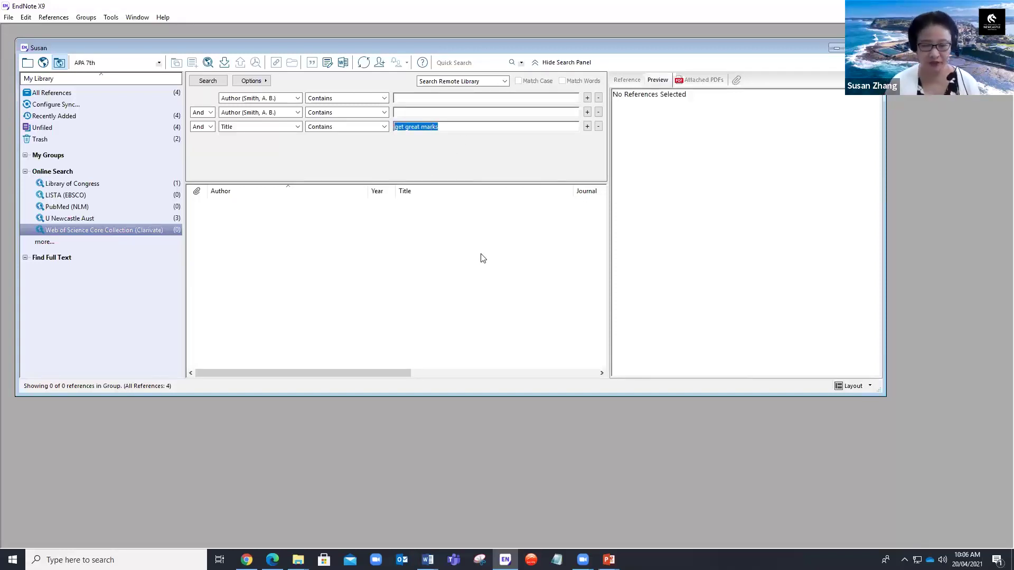
pyautogui.write('ea')
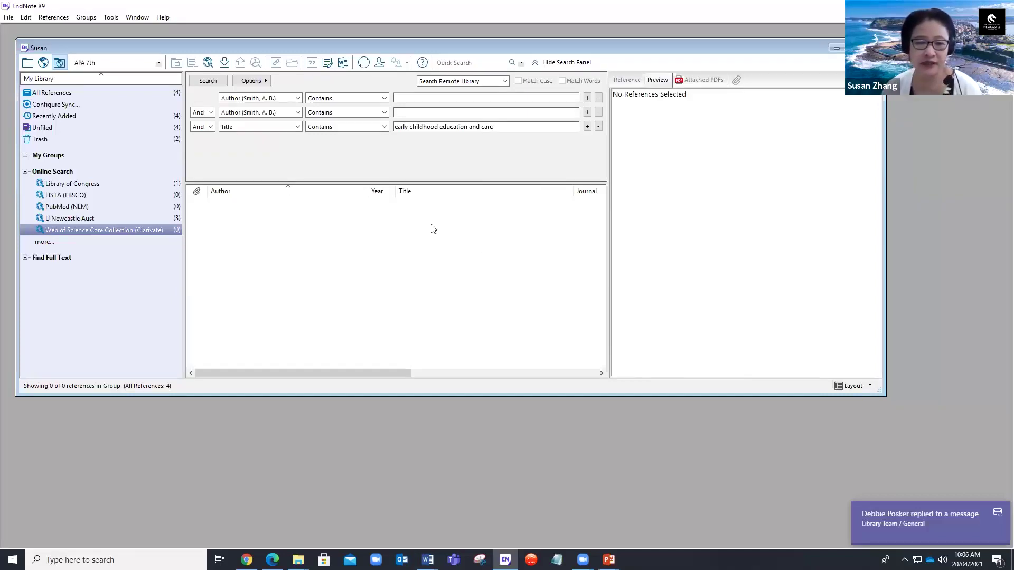
pyautogui.click(298, 112)
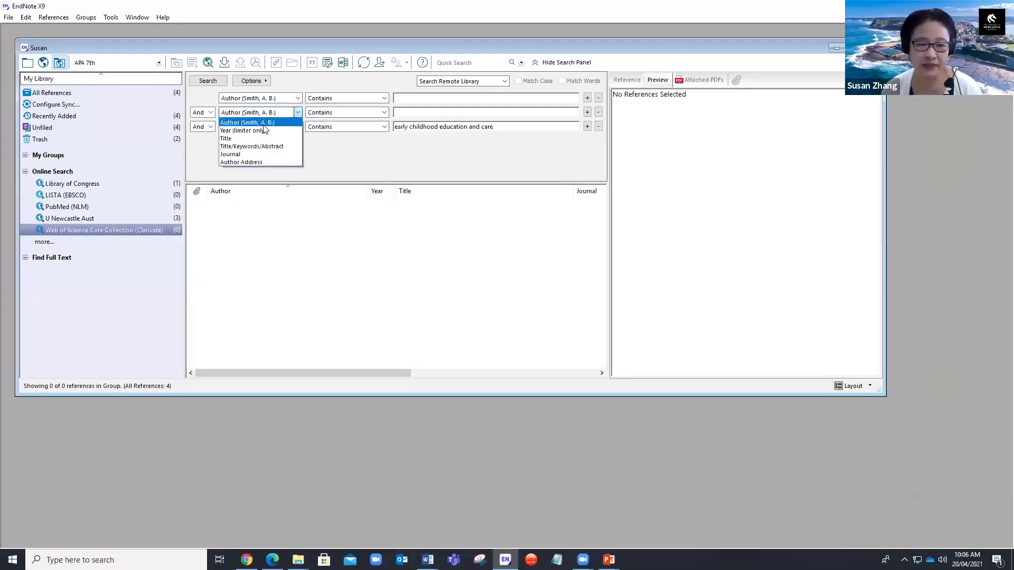
pyautogui.click(259, 131)
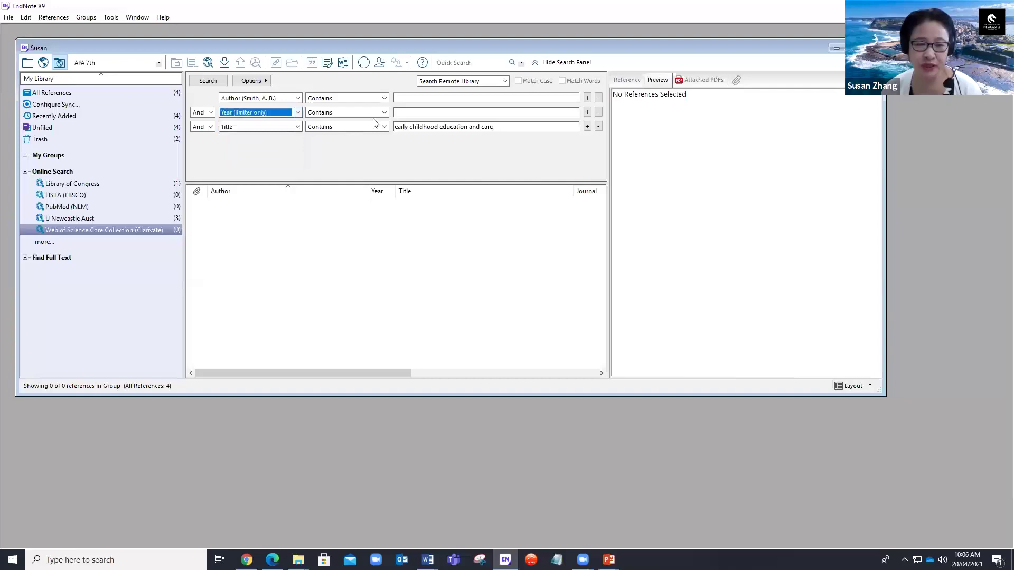
pyautogui.click(413, 114)
pyautogui.write('2021')
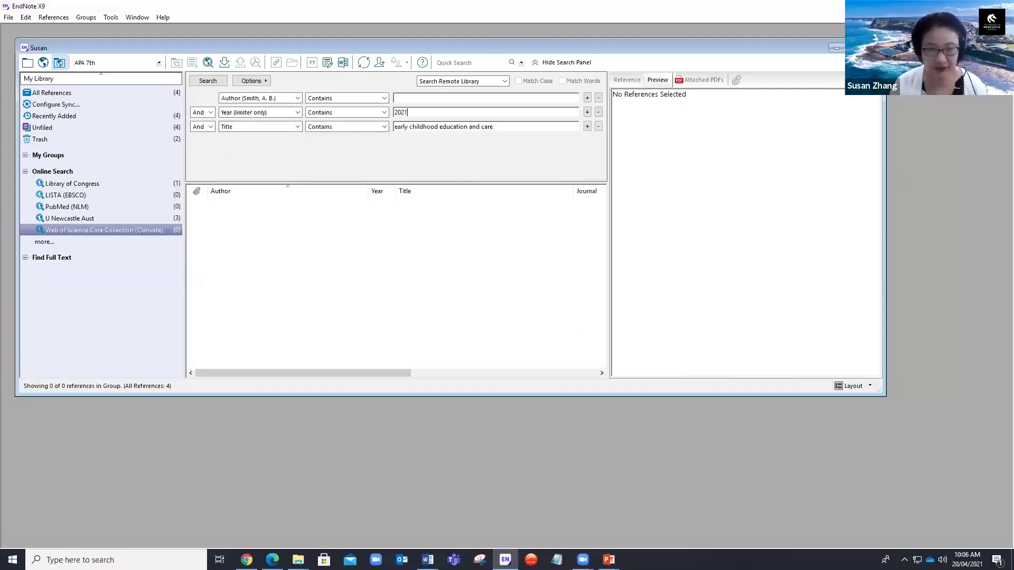
pyautogui.press('Return')
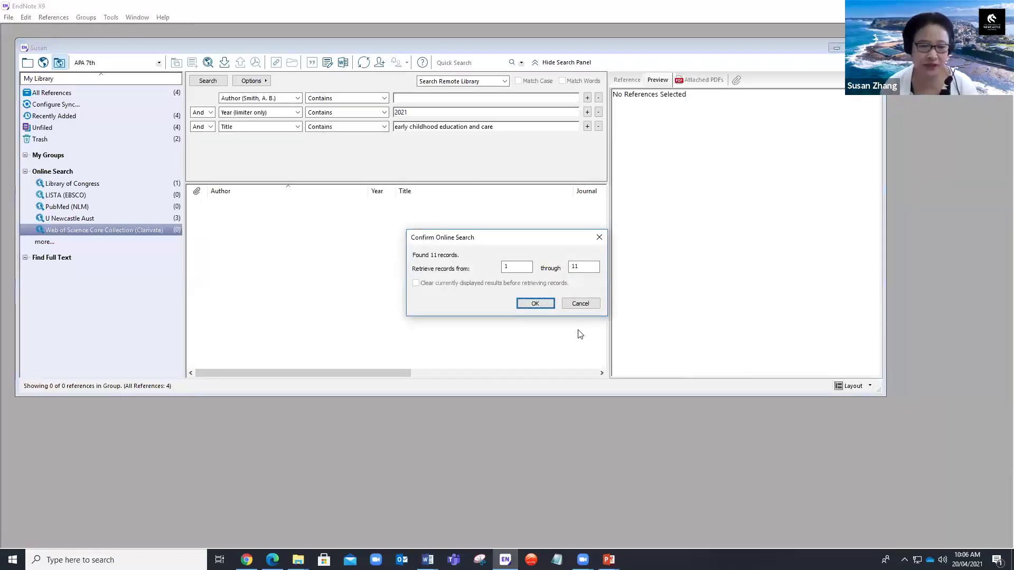
pyautogui.click(536, 304)
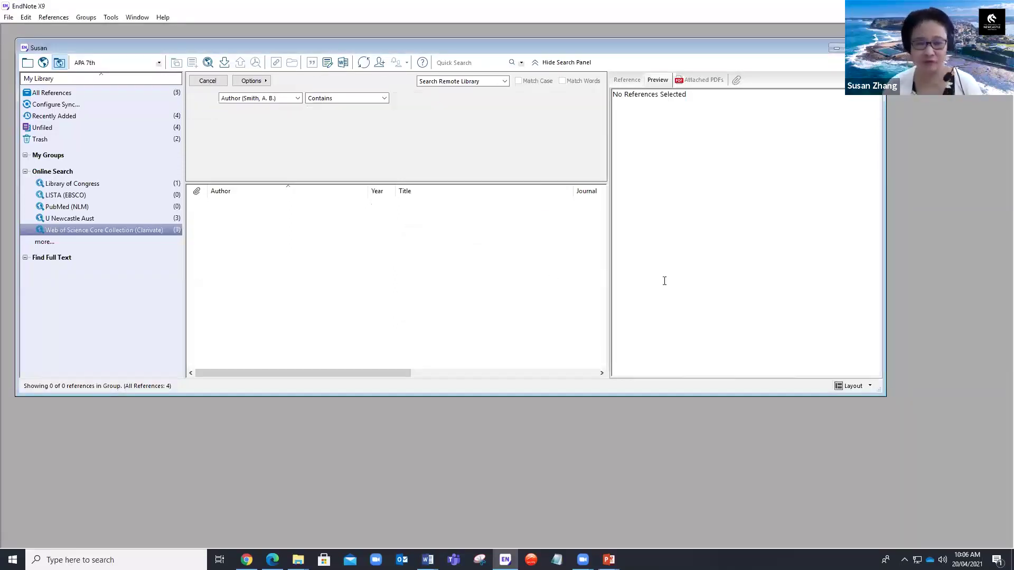
# Widen the results list and the library window, and sort the Web of Science results by DOI in descending order
pyautogui.moveTo(611, 280); pyautogui.dragTo(700, 275)
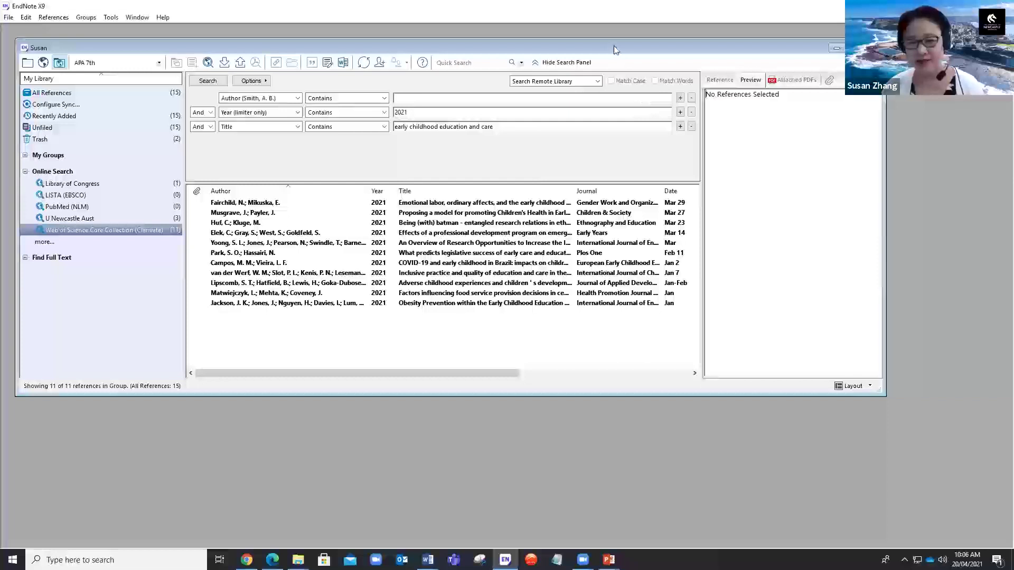
pyautogui.moveTo(696, 48); pyautogui.dragTo(686, 48)
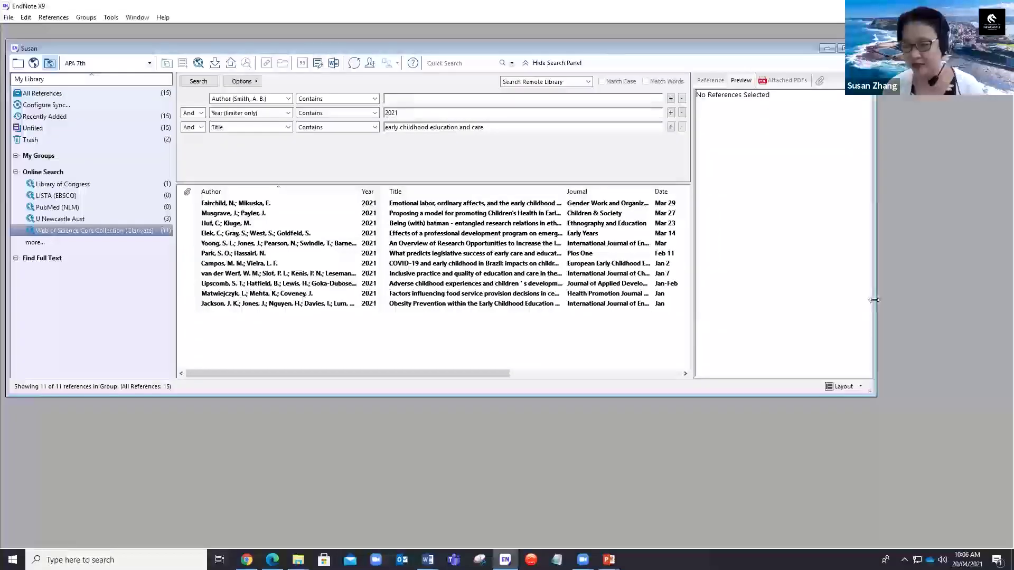
pyautogui.moveTo(874, 300); pyautogui.dragTo(951, 305)
pyautogui.moveTo(590, 376); pyautogui.dragTo(721, 376)
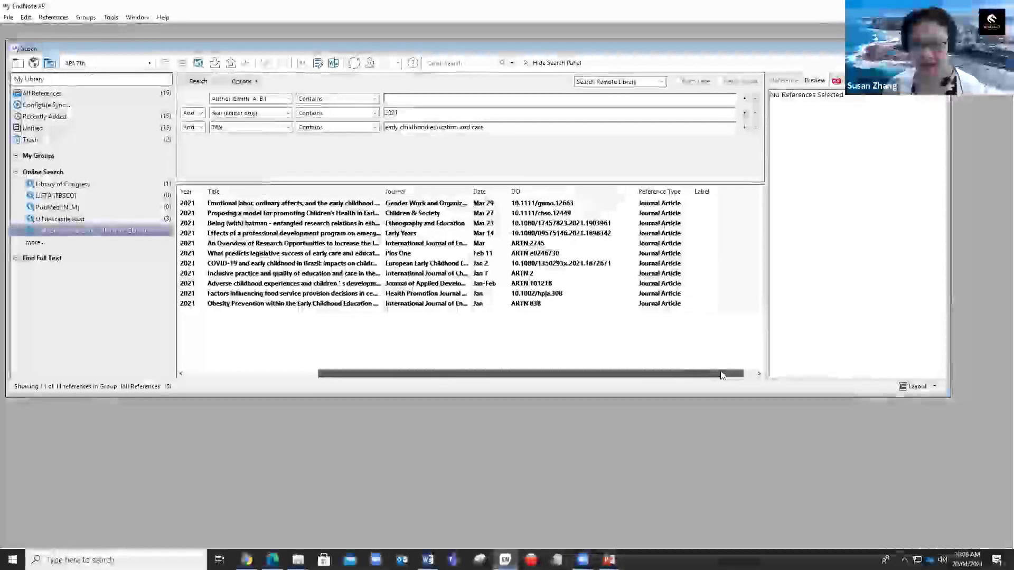
pyautogui.click(535, 191)
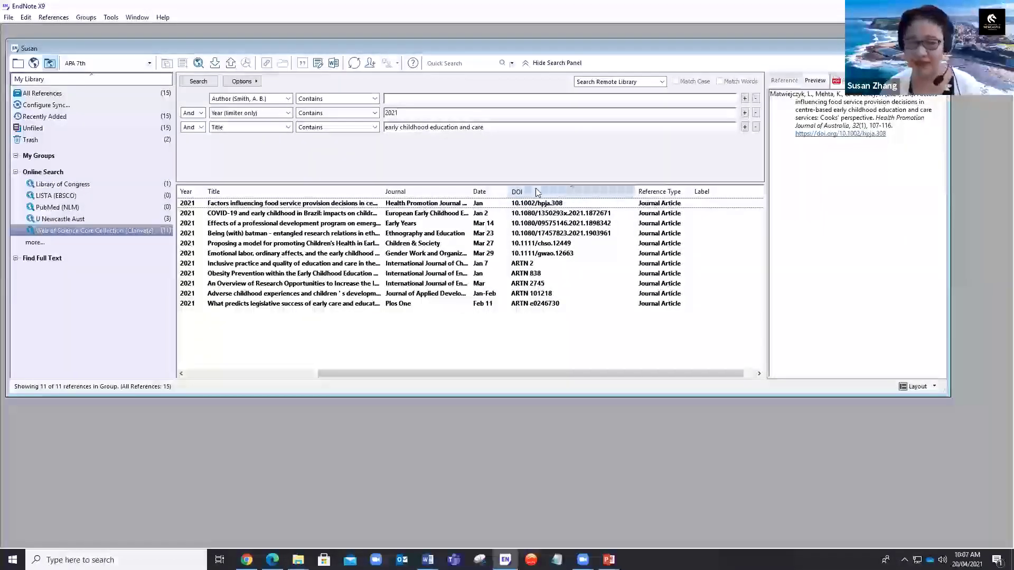
pyautogui.click(536, 191)
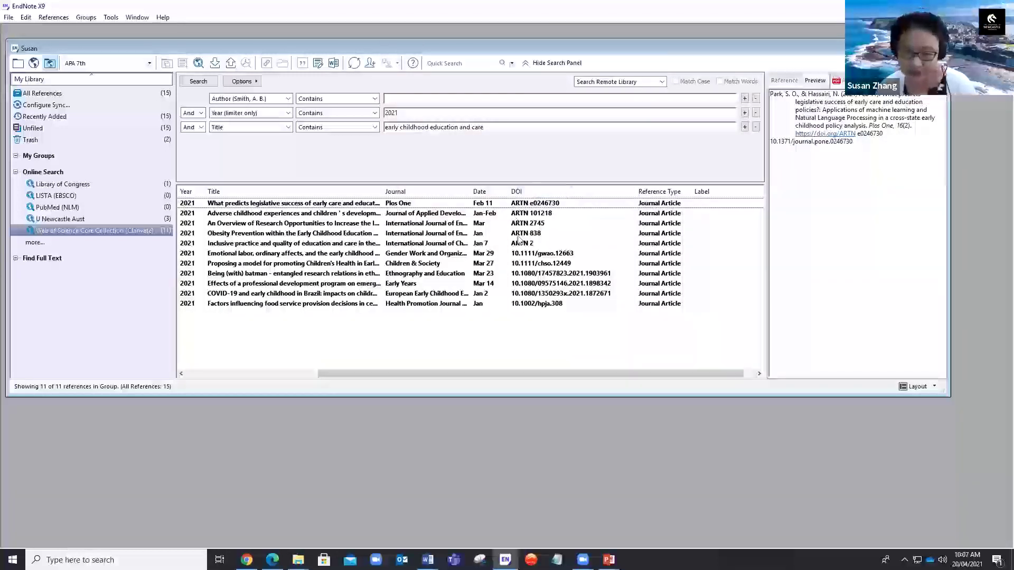
# Remove the ARTN line from the DOI field of the Plos One article, leaving only the actual DOI
pyautogui.click(529, 204)
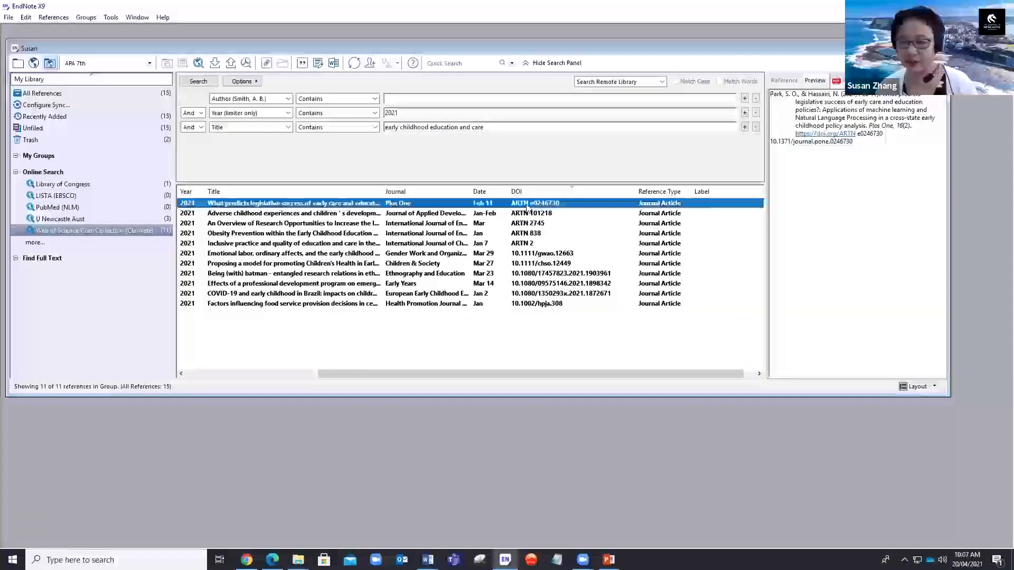
pyautogui.click(784, 82)
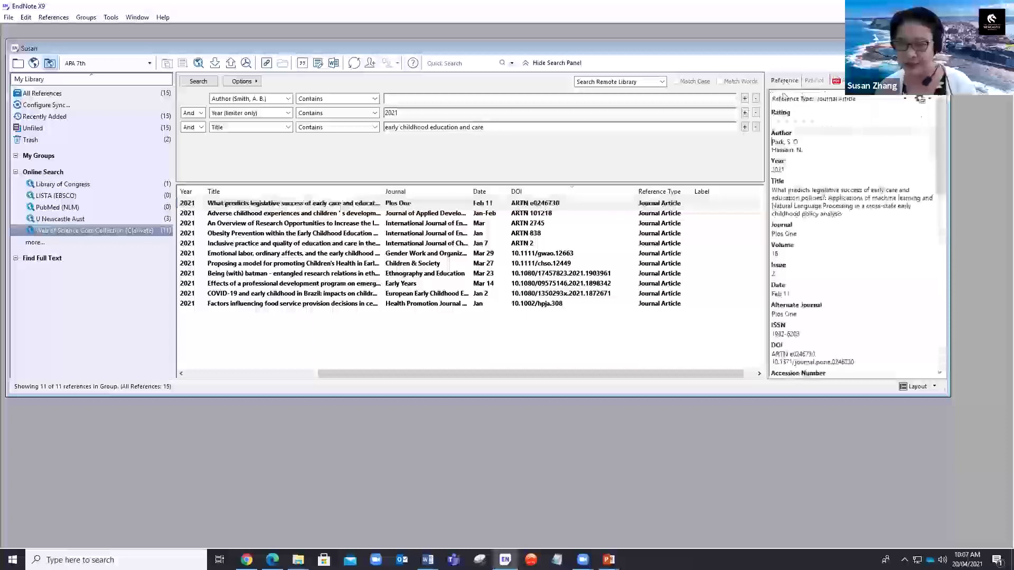
pyautogui.moveTo(941, 180); pyautogui.dragTo(932, 246)
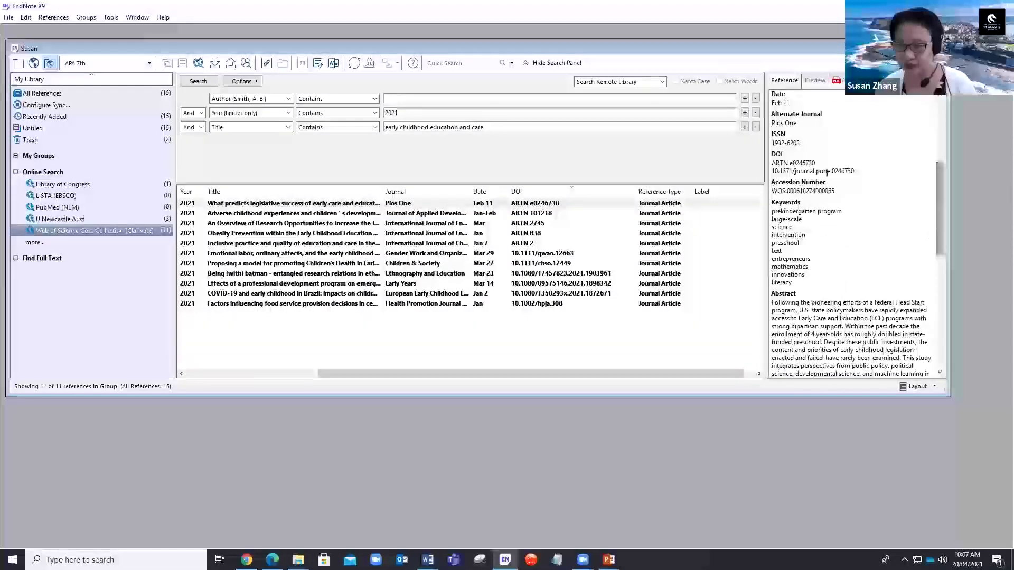
pyautogui.moveTo(813, 161); pyautogui.dragTo(761, 163)
pyautogui.press('Delete')
pyautogui.press('Delete')
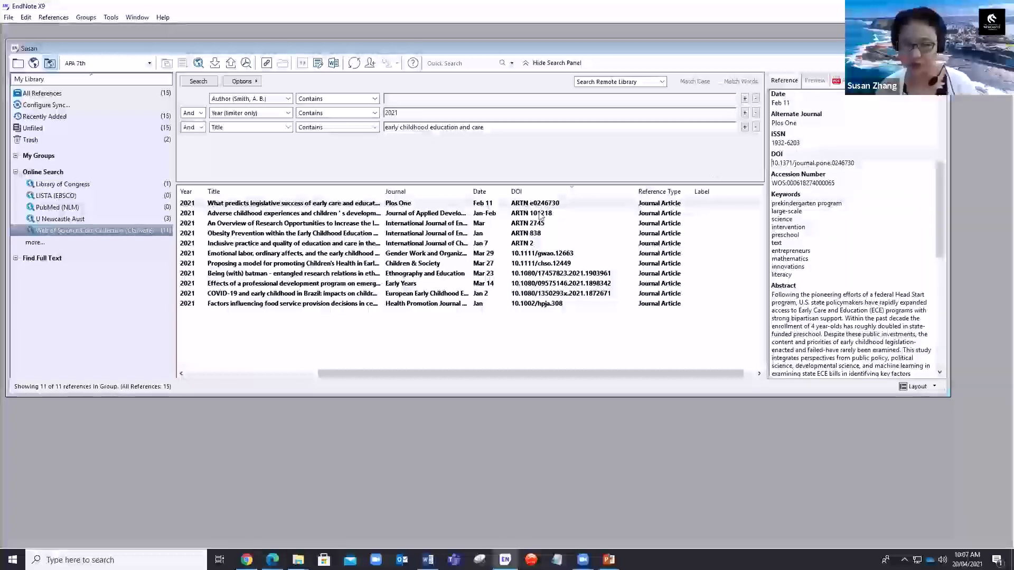
# Delete the ARTN line from the DOI field of the "Adverse childhood experiences" article
pyautogui.click(534, 213)
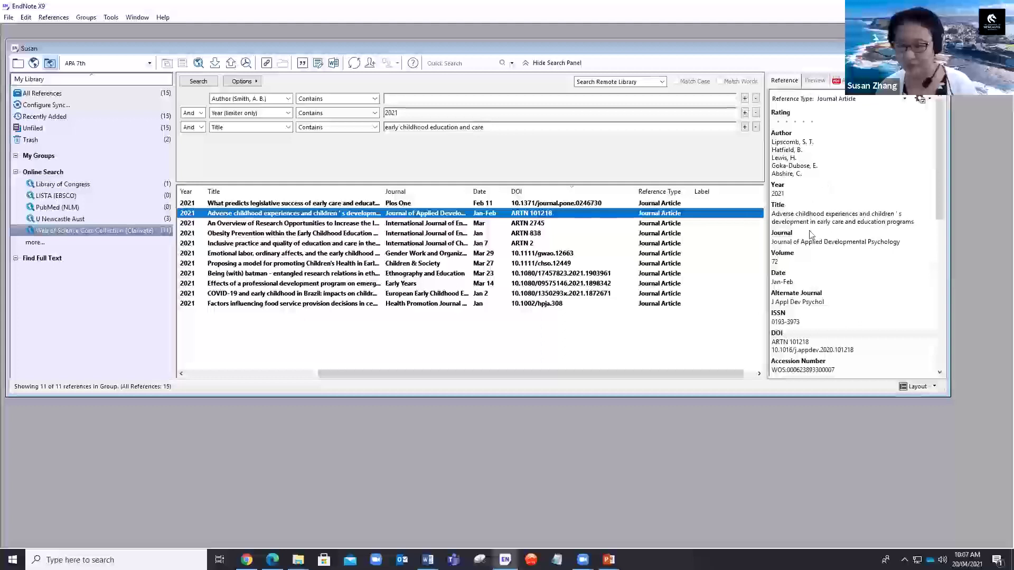
pyautogui.moveTo(809, 342); pyautogui.dragTo(763, 350)
pyautogui.press('Delete')
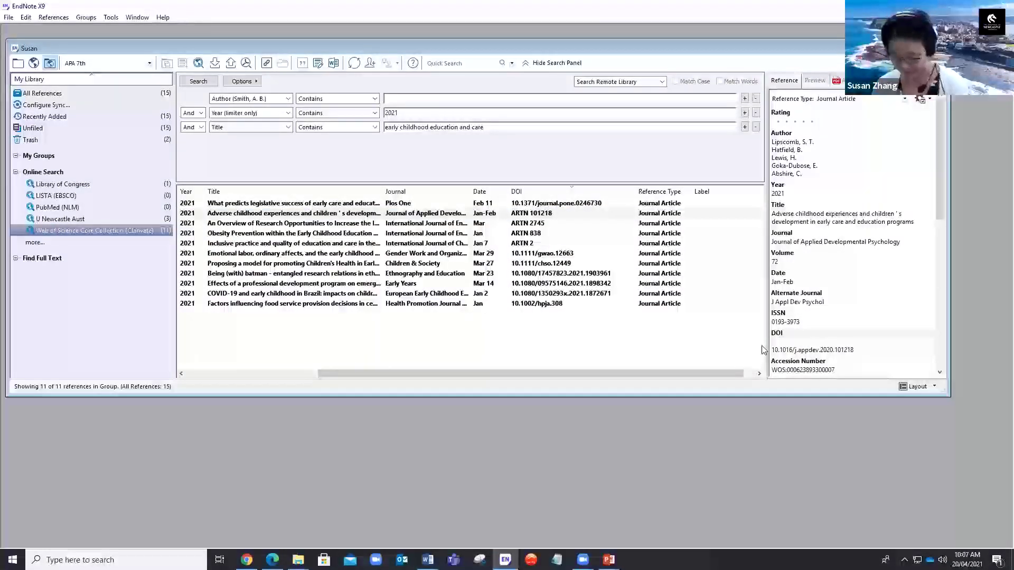
pyautogui.press('Delete')
# Delete the ARTN line from the DOI field of the "An Overview of Research Opportunities" article
pyautogui.click(533, 222)
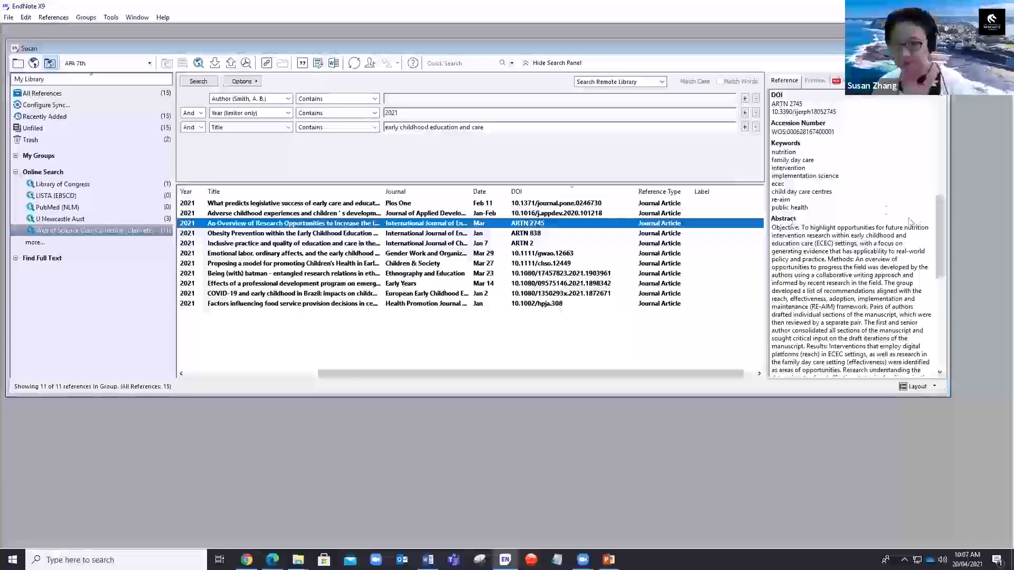
pyautogui.moveTo(805, 104); pyautogui.dragTo(769, 112)
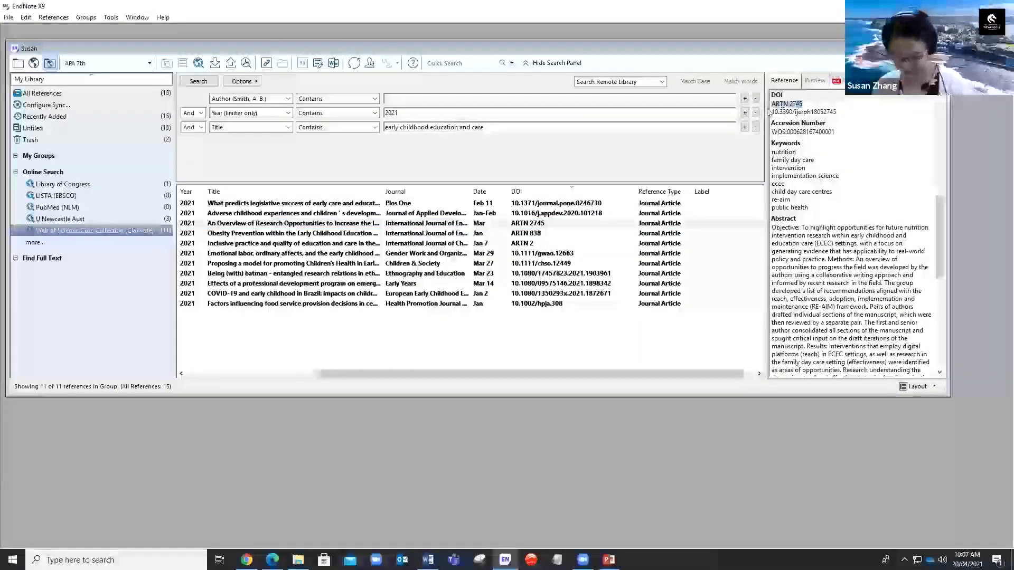
pyautogui.press('Delete')
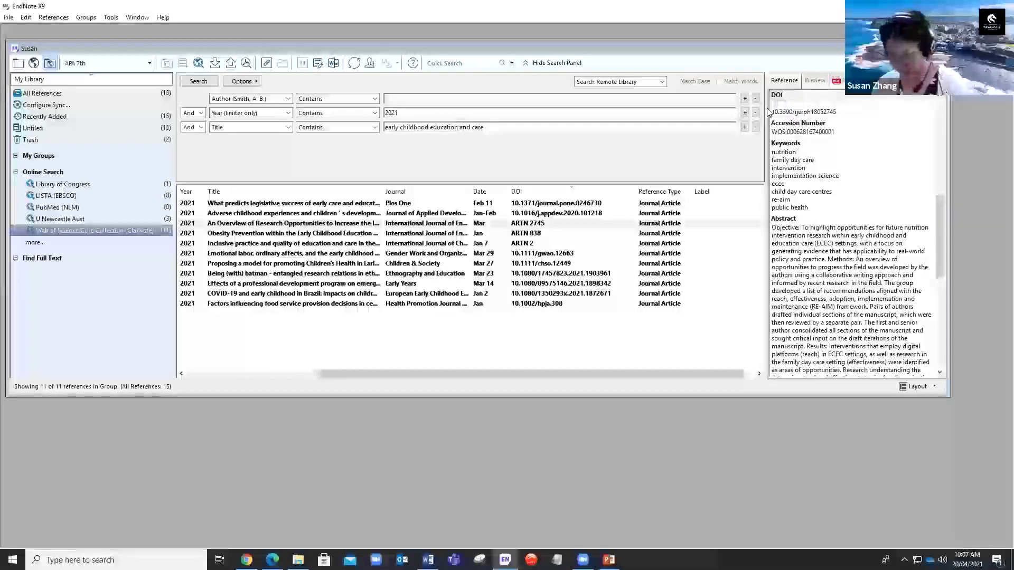
pyautogui.press('Delete')
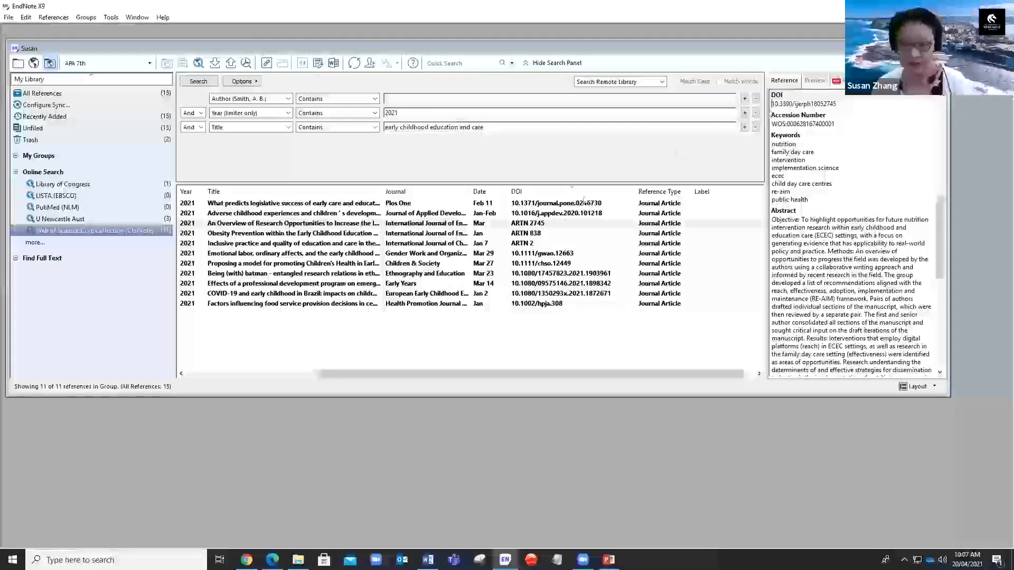
# Delete the ARTN line from the DOI field of the "Obesity Prevention within the Early Childhood Education" article
pyautogui.click(536, 233)
pyautogui.moveTo(809, 105); pyautogui.dragTo(766, 106)
pyautogui.press('Delete')
pyautogui.press('Delete')
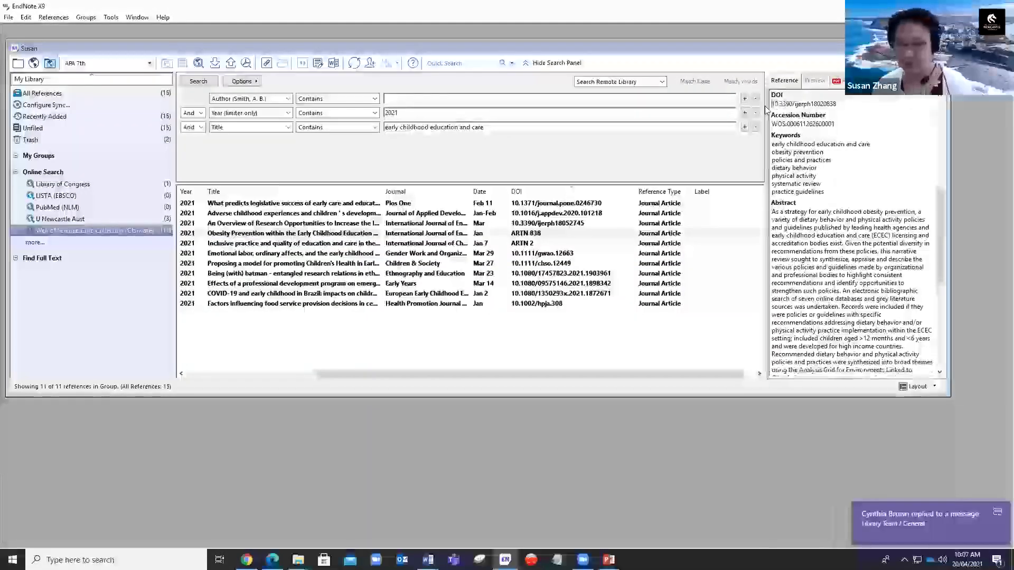
# Delete the ARTN line from the DOI field of the "Inclusive practice and quality of education and care" article
pyautogui.click(525, 243)
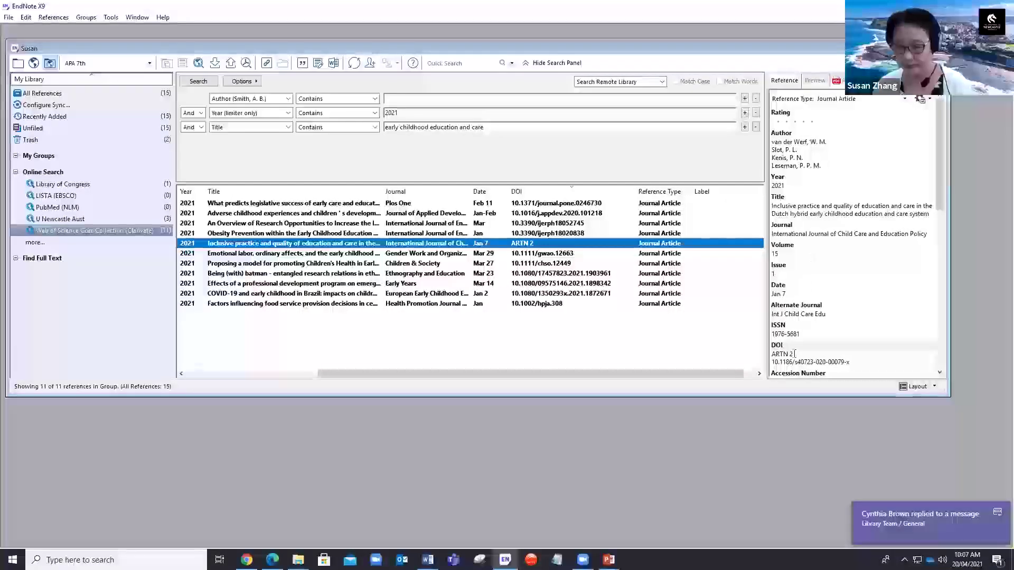
pyautogui.moveTo(795, 354); pyautogui.dragTo(763, 354)
pyautogui.press('Delete')
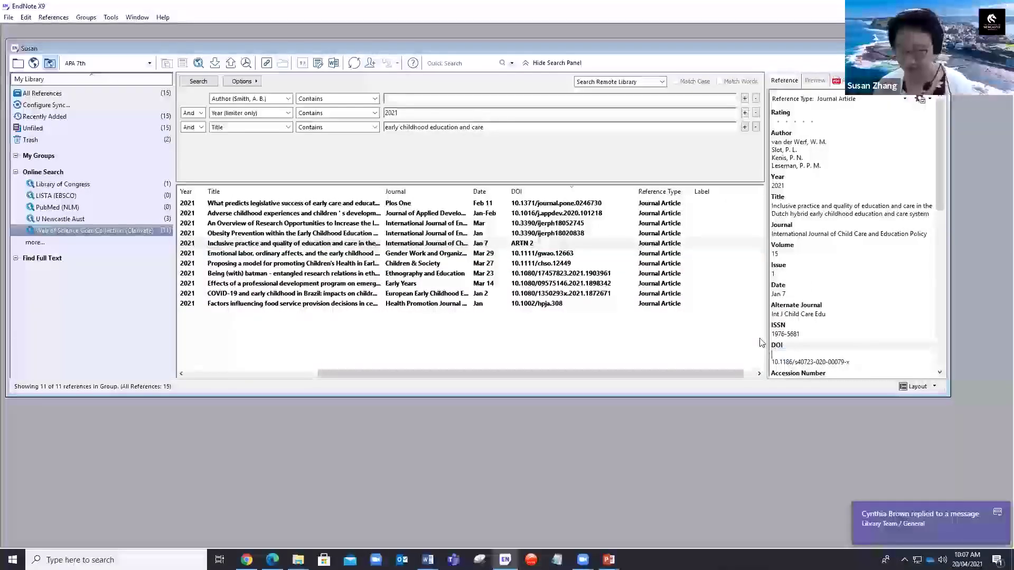
pyautogui.press('Delete')
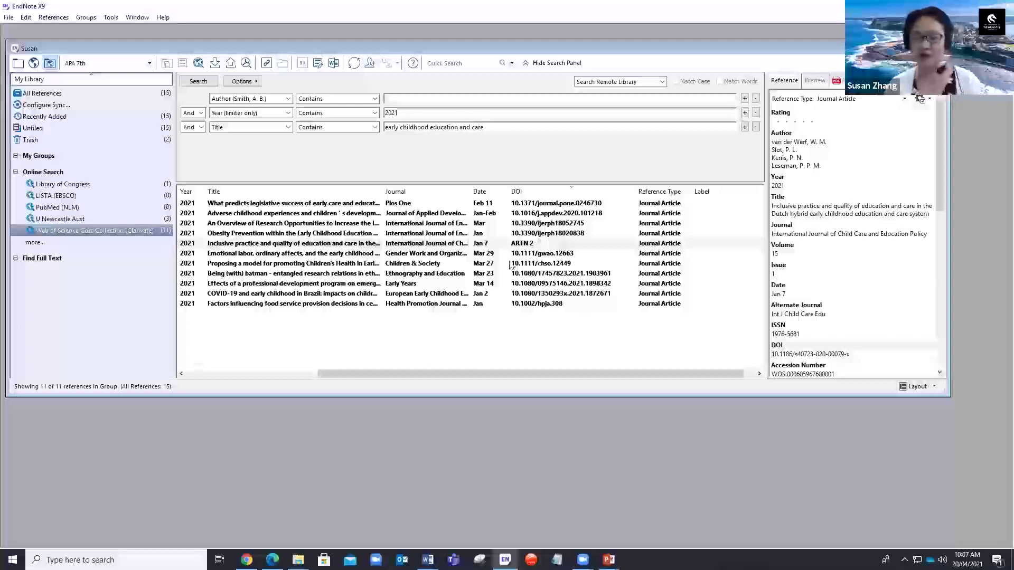
# Preview the Early Years article's citation in a wider pane, check the date after the year, and sort the results by Date
pyautogui.click(521, 283)
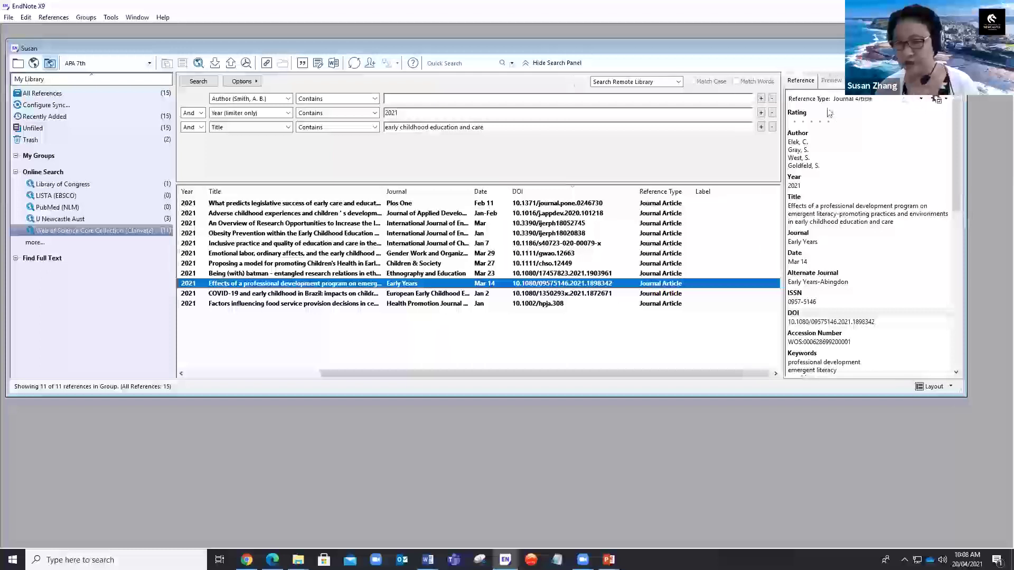
pyautogui.click(831, 80)
pyautogui.moveTo(782, 194); pyautogui.dragTo(610, 193)
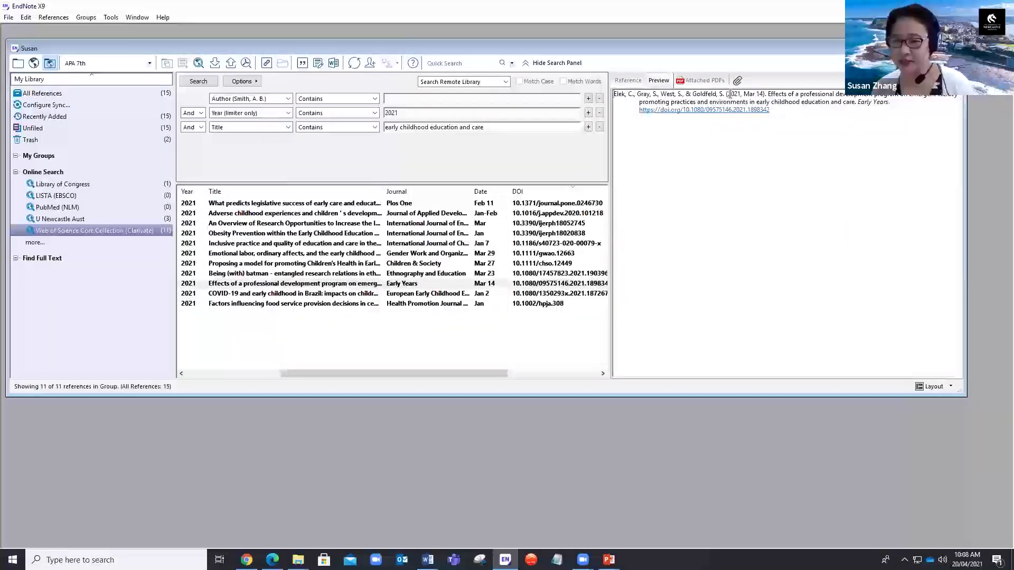
pyautogui.moveTo(742, 94); pyautogui.dragTo(764, 93)
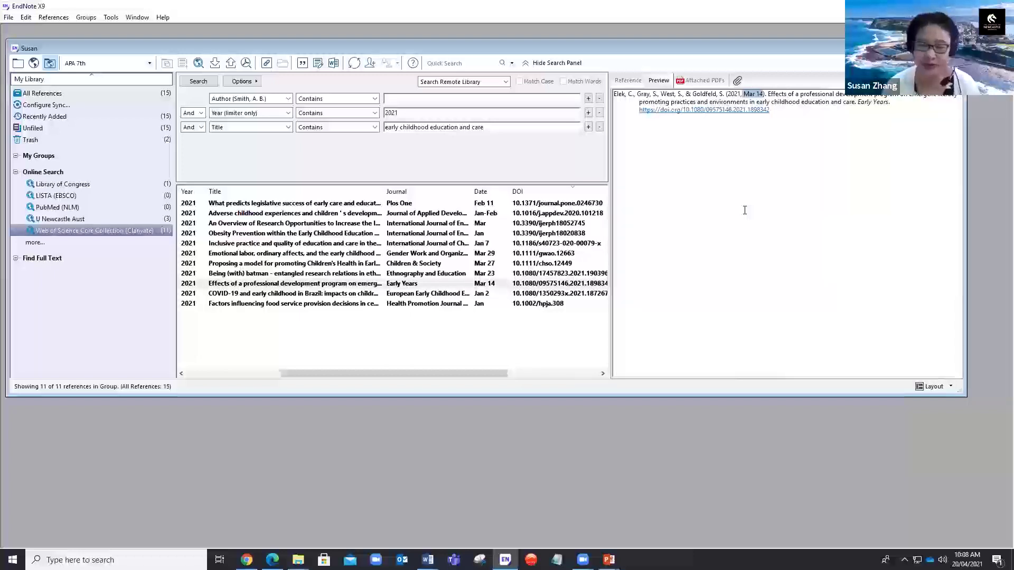
pyautogui.click(481, 191)
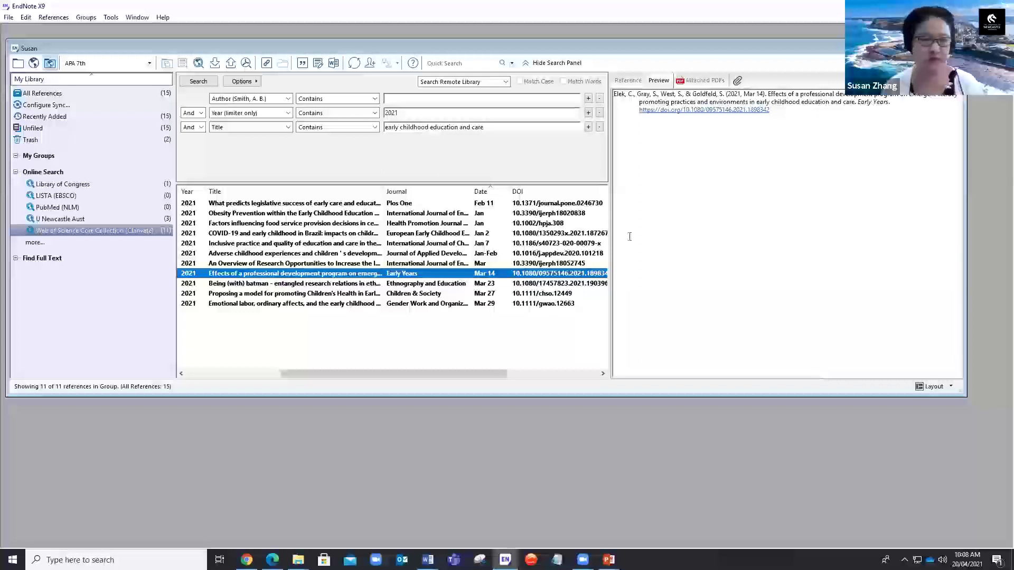
# Clear the Date field in all the displayed Web of Science references with Change/Move/Copy Fields
pyautogui.click(111, 17)
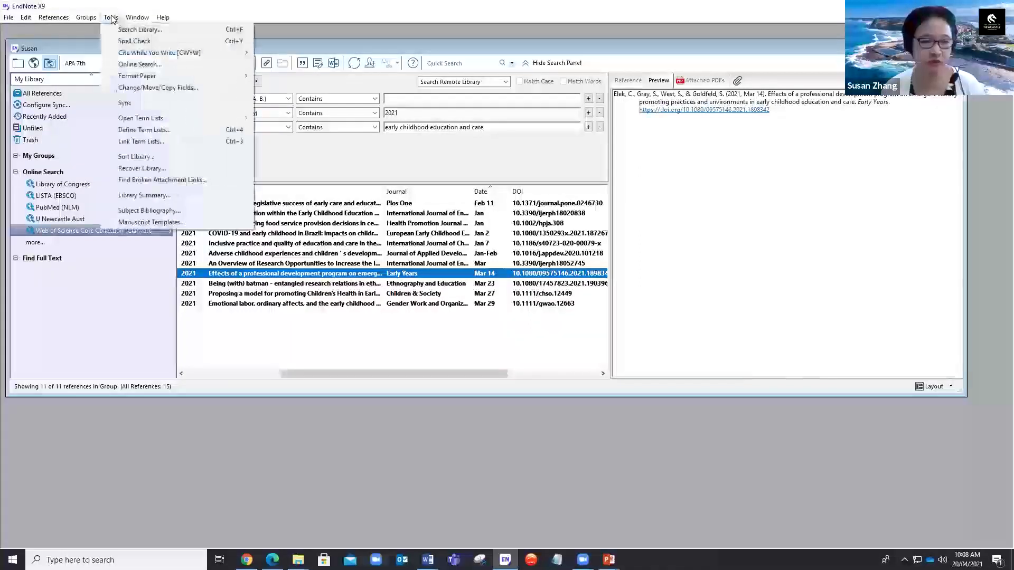
pyautogui.click(134, 87)
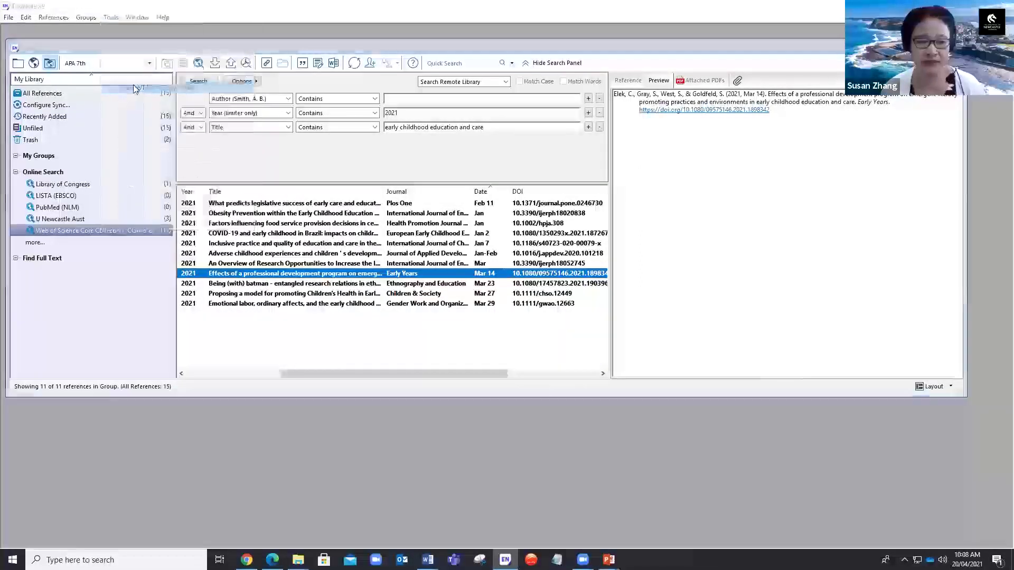
pyautogui.click(485, 221)
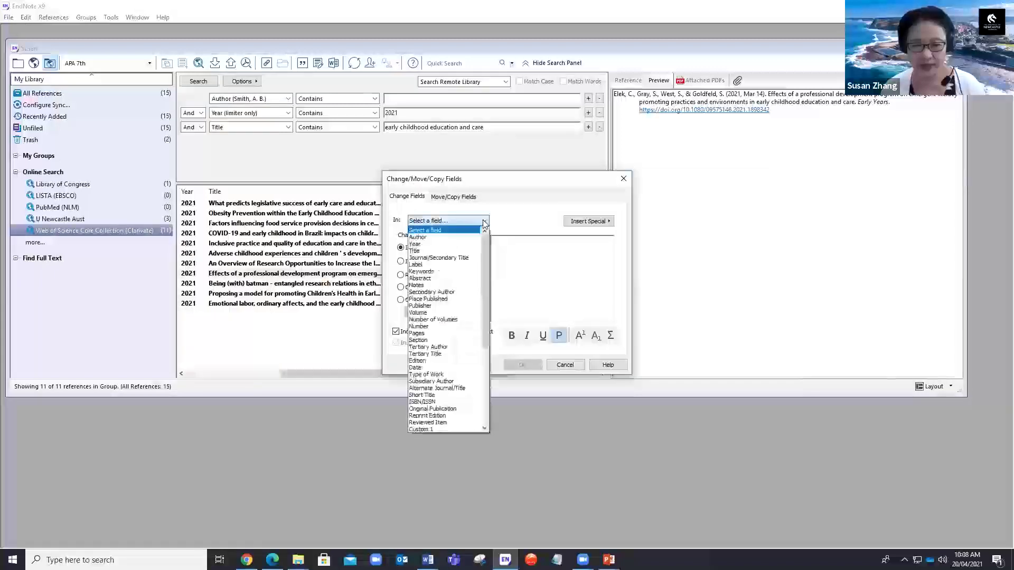
pyautogui.click(423, 368)
pyautogui.click(401, 287)
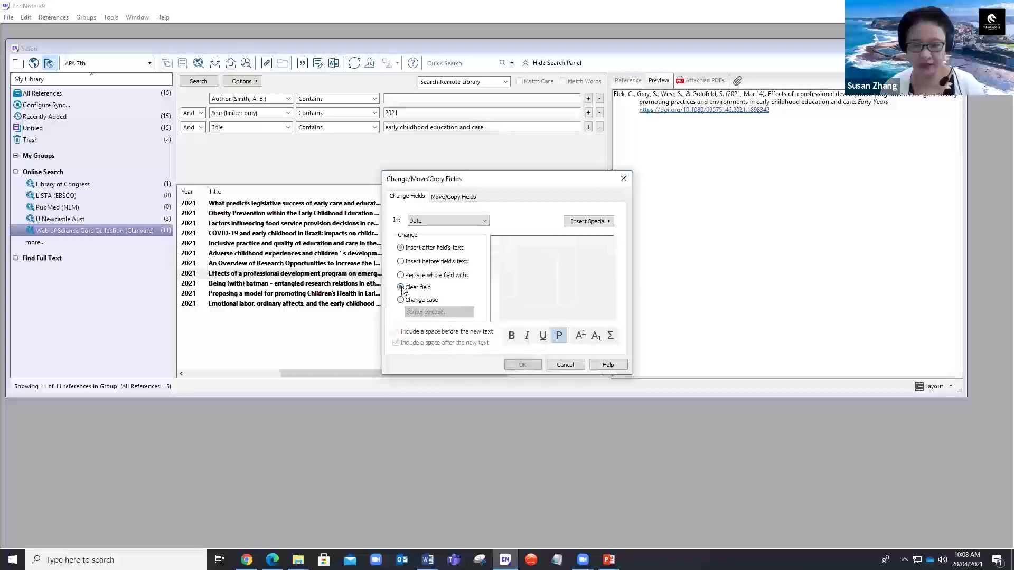
pyautogui.click(521, 364)
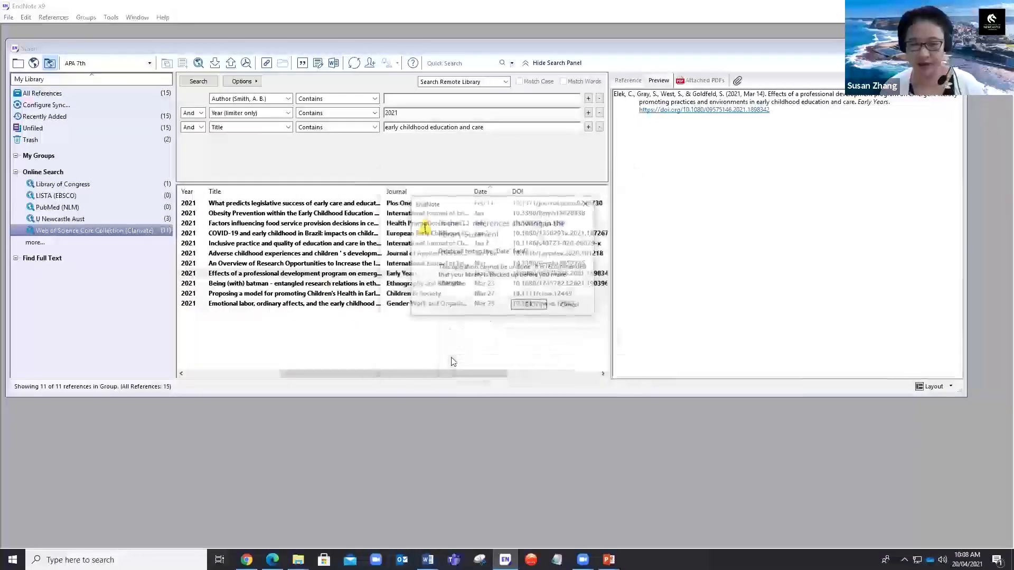
pyautogui.click(529, 304)
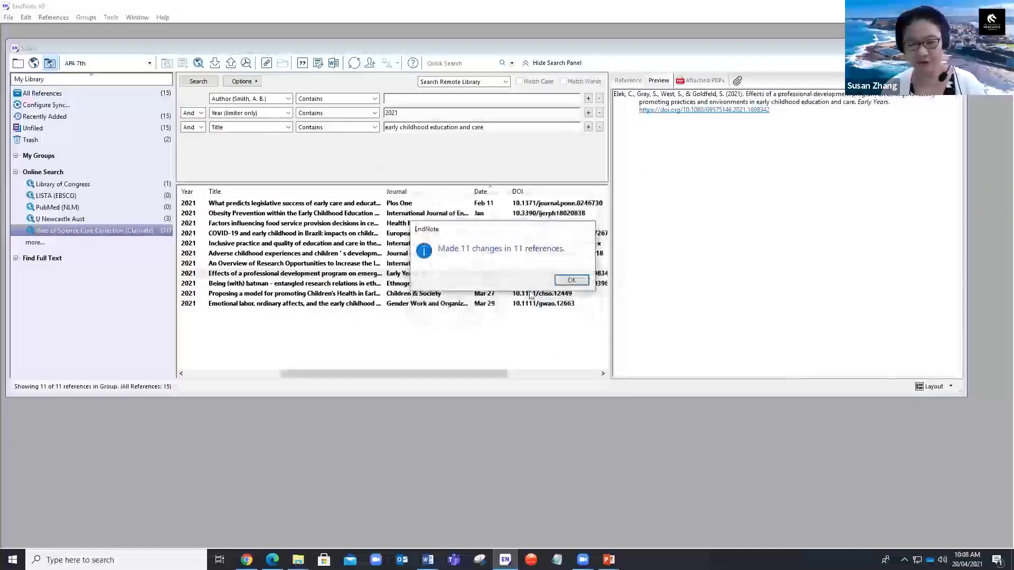
pyautogui.click(571, 280)
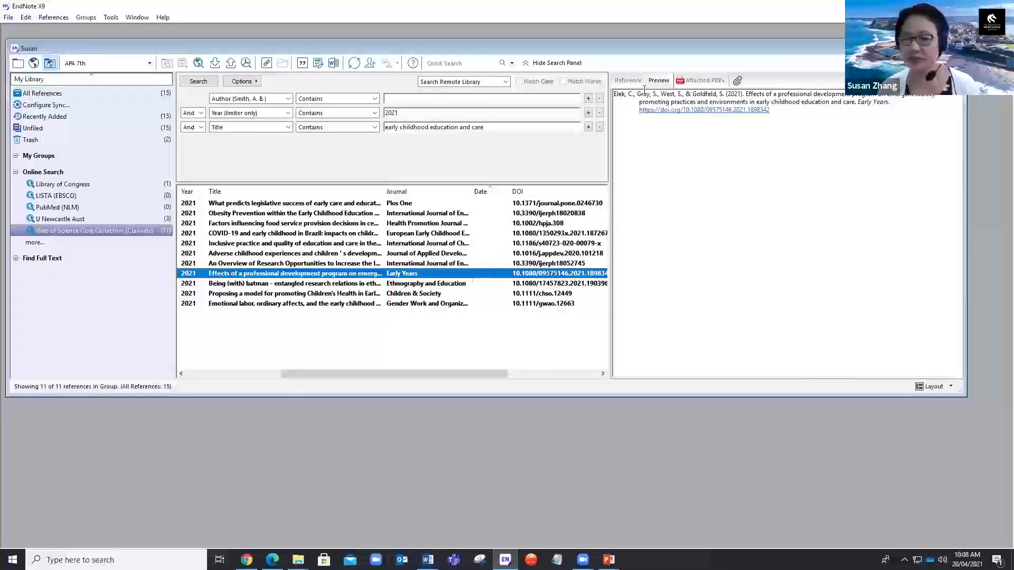
# Check the year in the Early Years citation preview and widen the reference list so the DOI column is fully shown
pyautogui.doubleClick(732, 94)
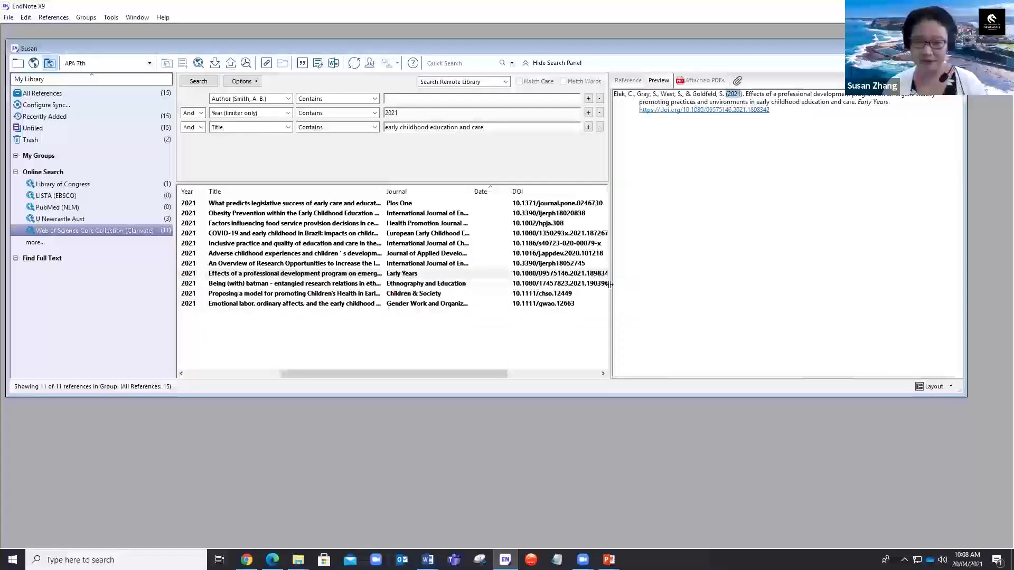
pyautogui.moveTo(610, 282); pyautogui.dragTo(653, 280)
pyautogui.moveTo(695, 279); pyautogui.dragTo(695, 279)
pyautogui.moveTo(174, 279); pyautogui.dragTo(267, 280)
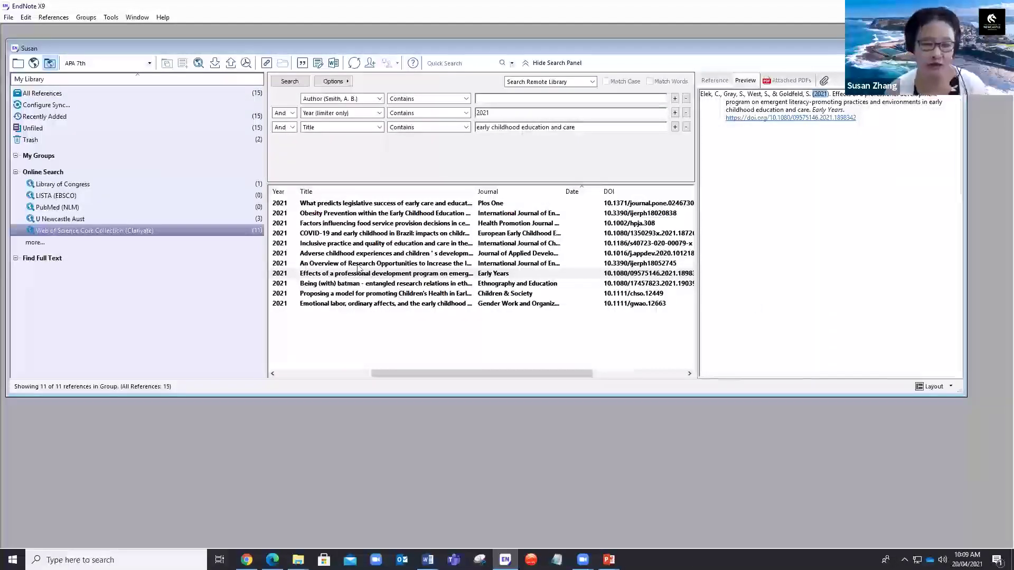
pyautogui.moveTo(267, 255); pyautogui.dragTo(195, 257)
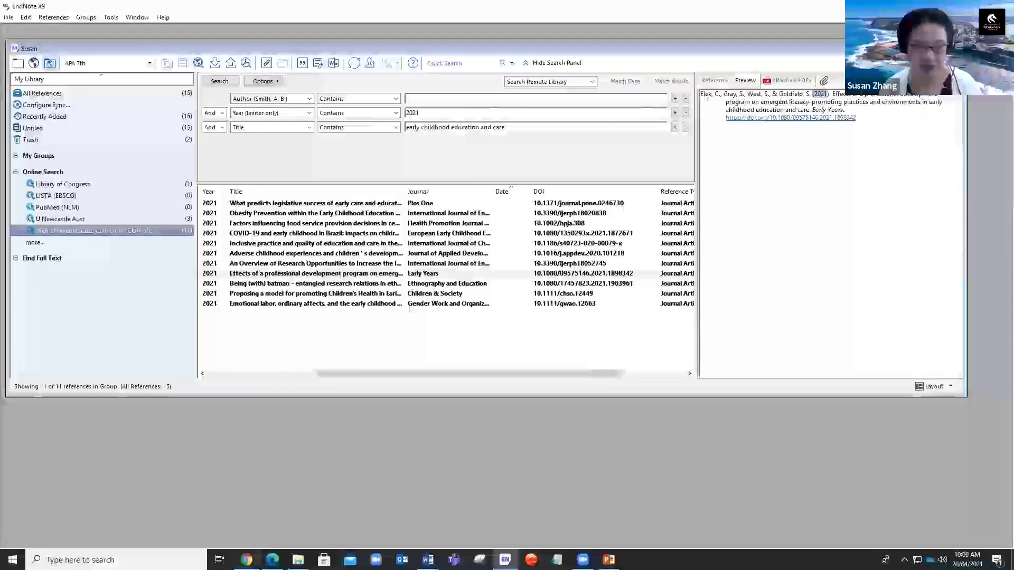
# Switch to the Chrome browser and search Google Scholar for "earth under siege" in a new tab
pyautogui.click(246, 560)
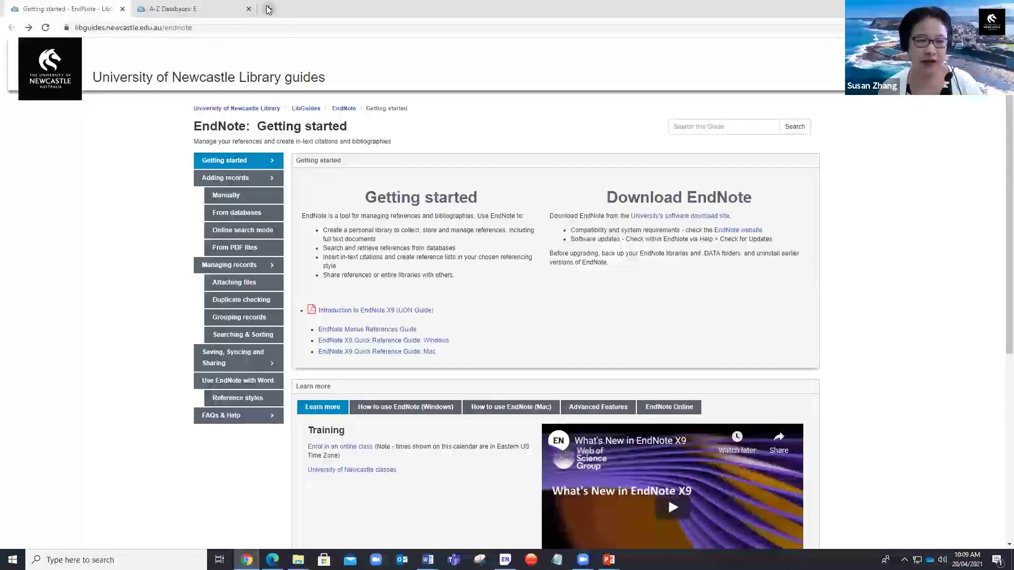
pyautogui.click(268, 10)
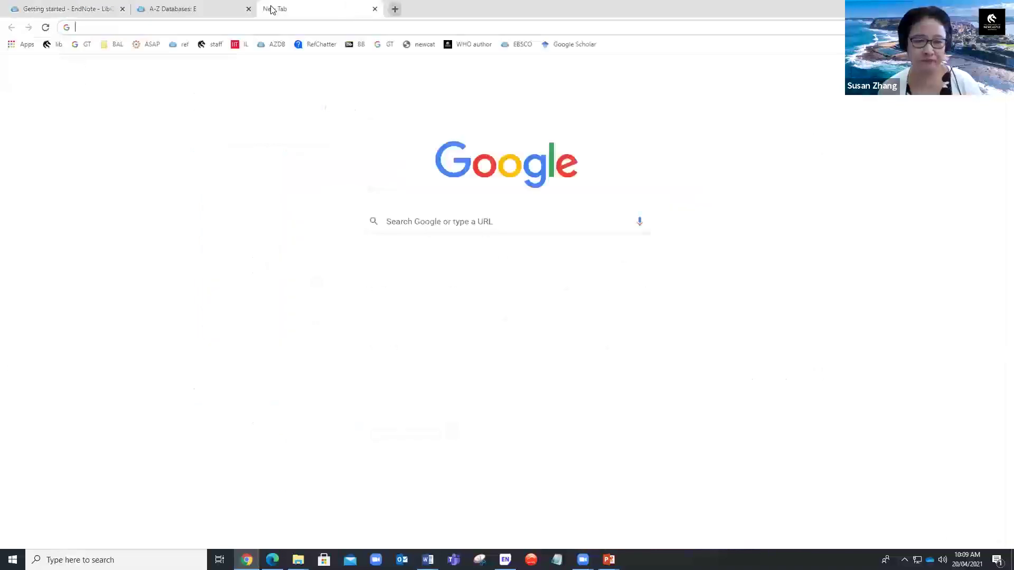
pyautogui.click(570, 46)
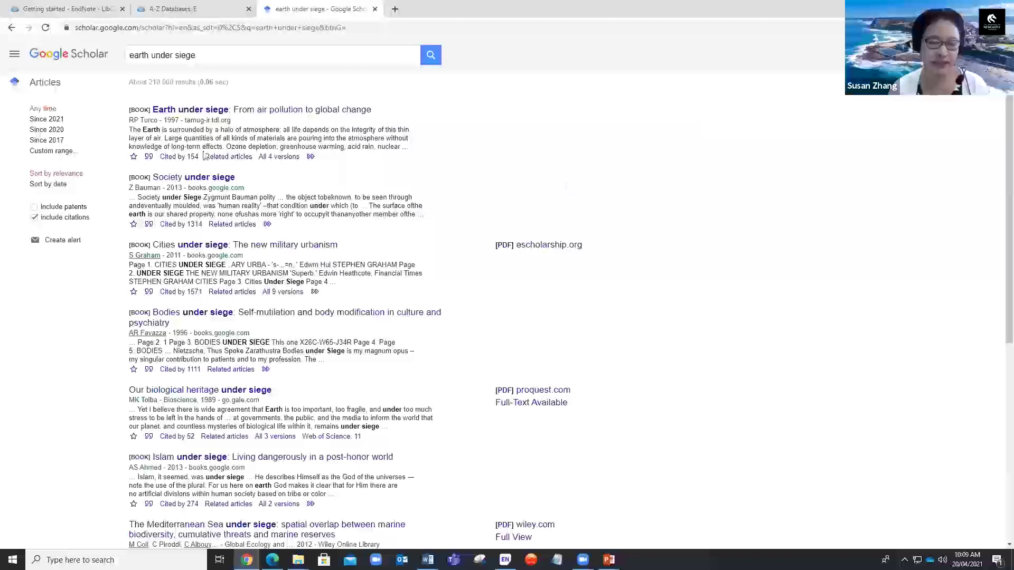
# Export the EndNote citation of "Earth under siege: From air pollution to global change" and import scholar (3).enw into the library
pyautogui.click(148, 158)
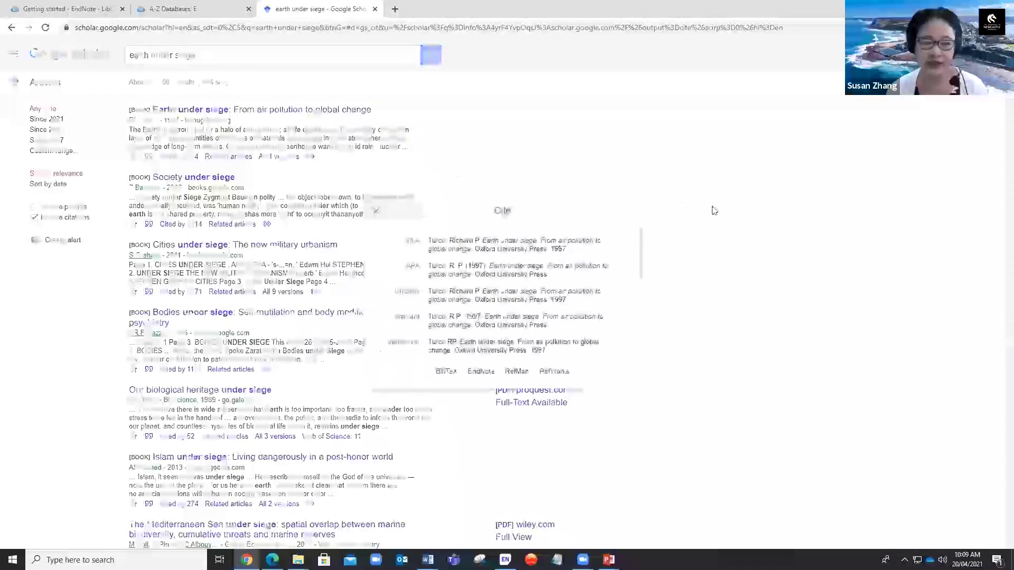
pyautogui.click(480, 372)
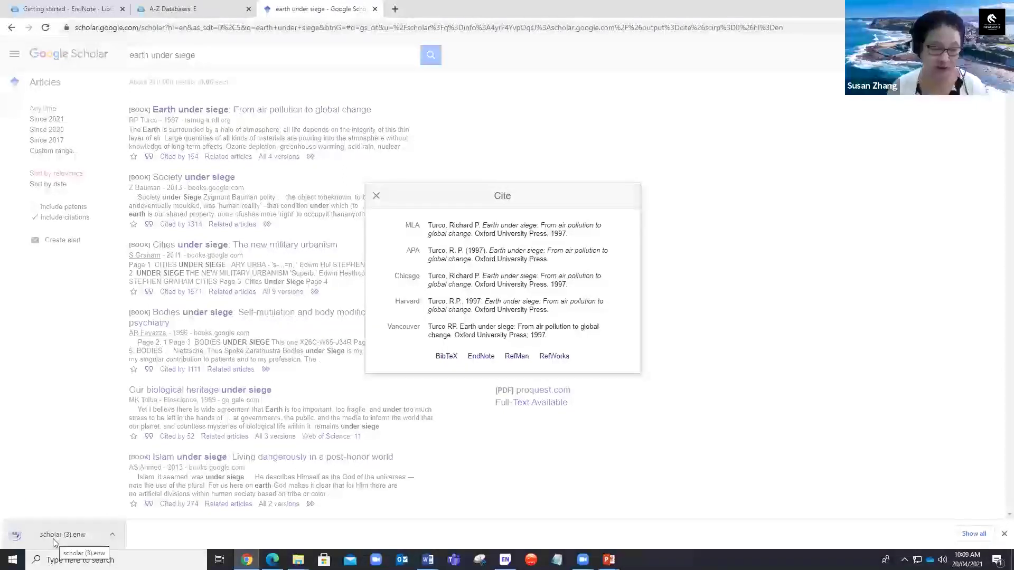
pyautogui.click(52, 537)
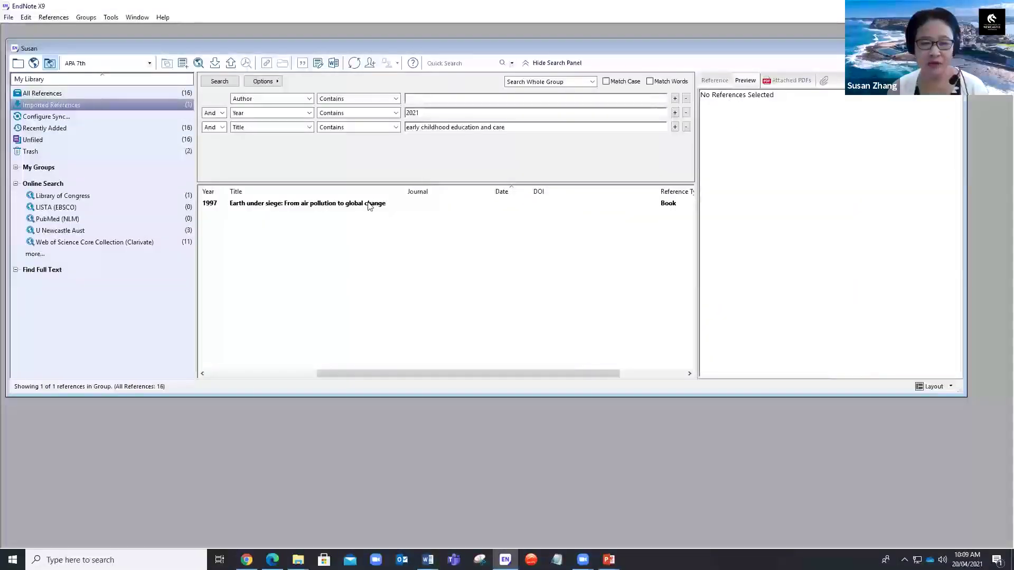
# Review the imported "Earth under siege" book in the list, its citation preview and its reference fields
pyautogui.click(369, 205)
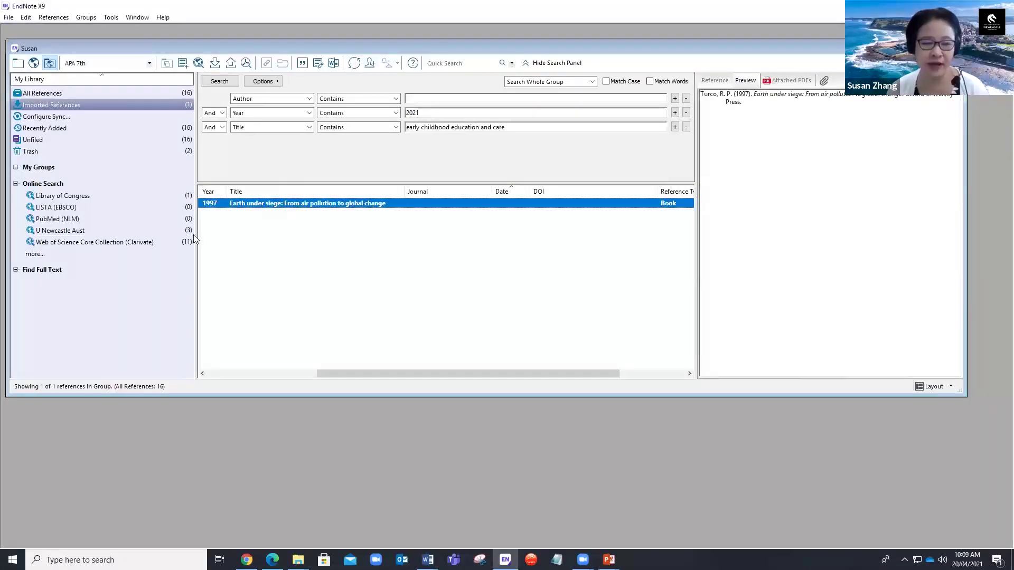
pyautogui.moveTo(196, 235); pyautogui.dragTo(145, 236)
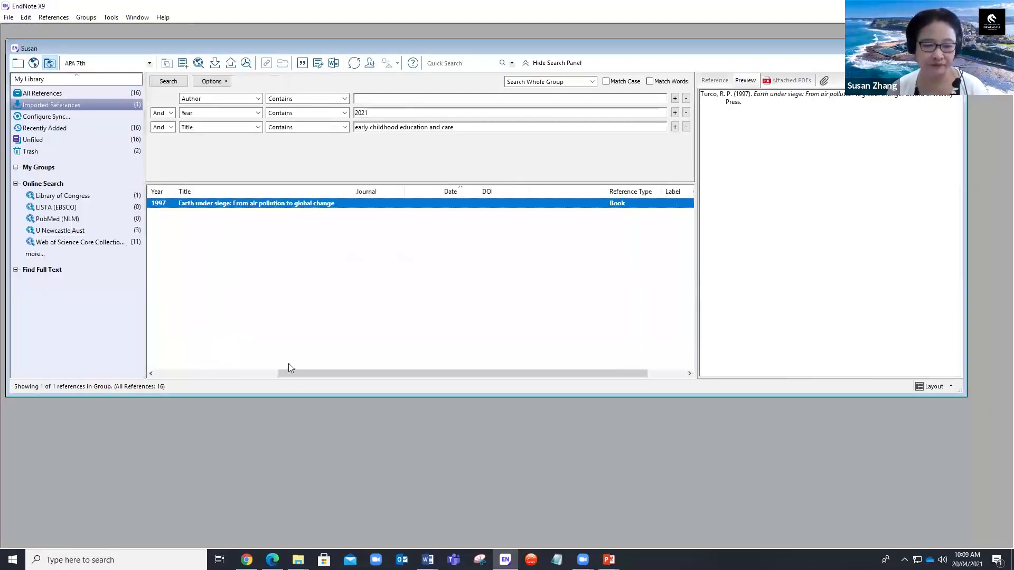
pyautogui.moveTo(275, 374); pyautogui.dragTo(157, 372)
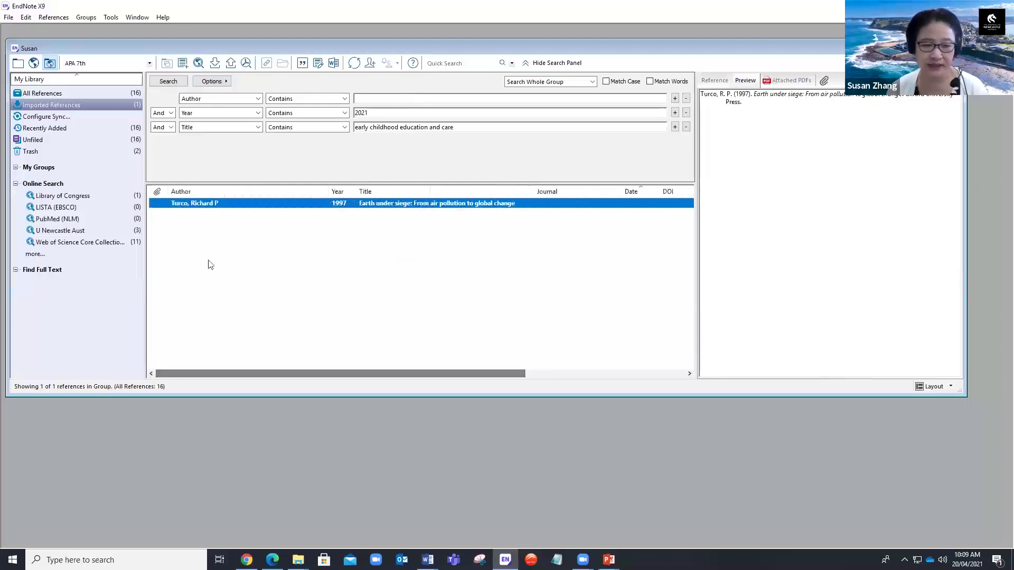
pyautogui.click(715, 81)
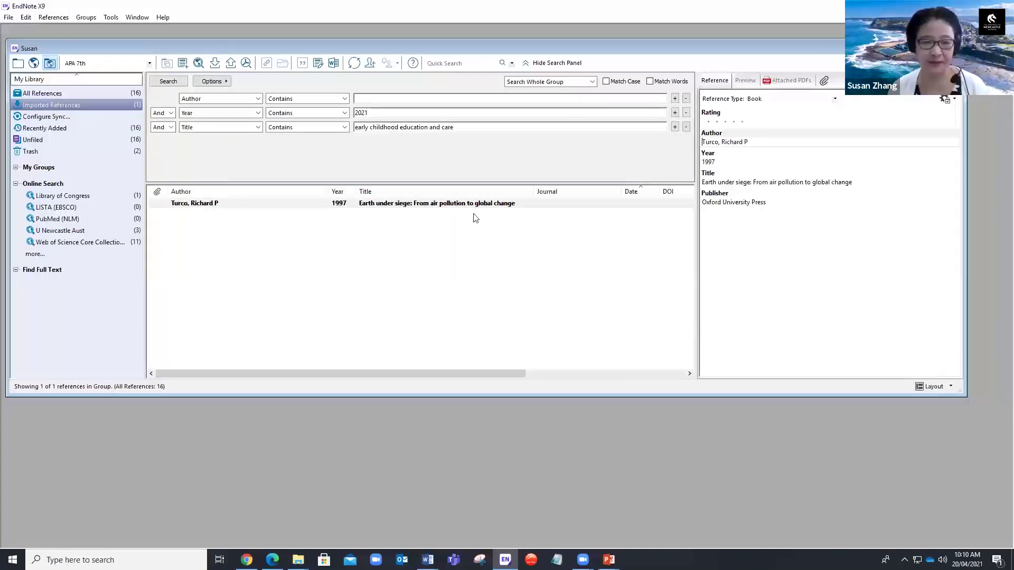
# Return to the browser, close the Google Scholar page and open EBSCO Megafile Ultimate from the A-Z Databases list
pyautogui.hotkey('alt', 'Tab')
pyautogui.click(374, 11)
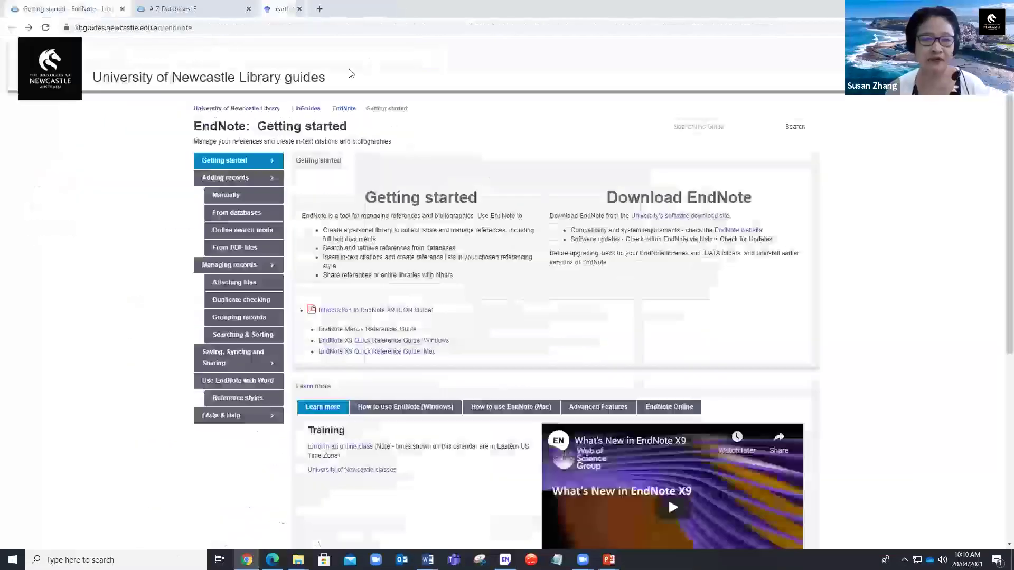
pyautogui.click(169, 9)
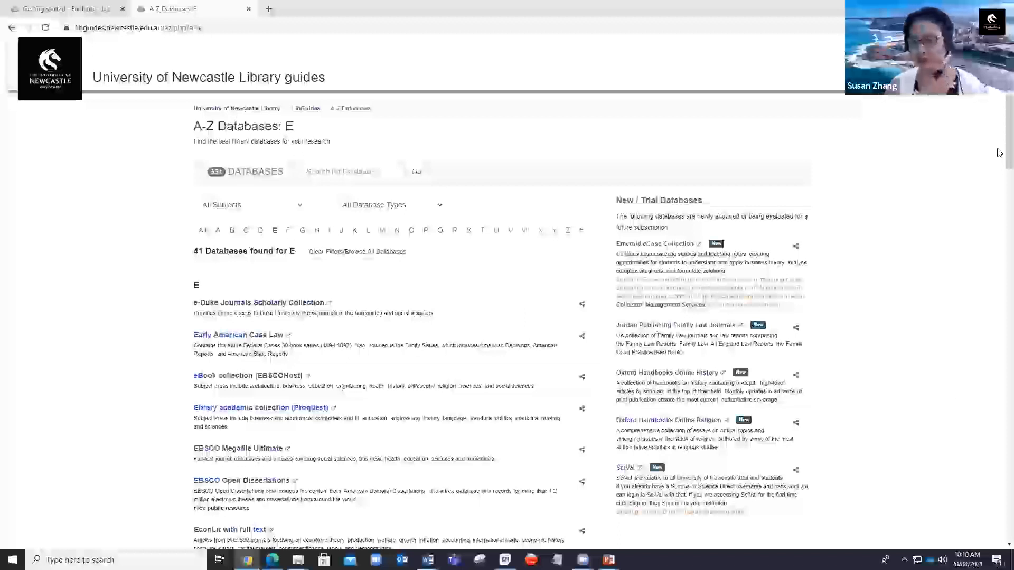
pyautogui.scroll(-3, 996, 179)
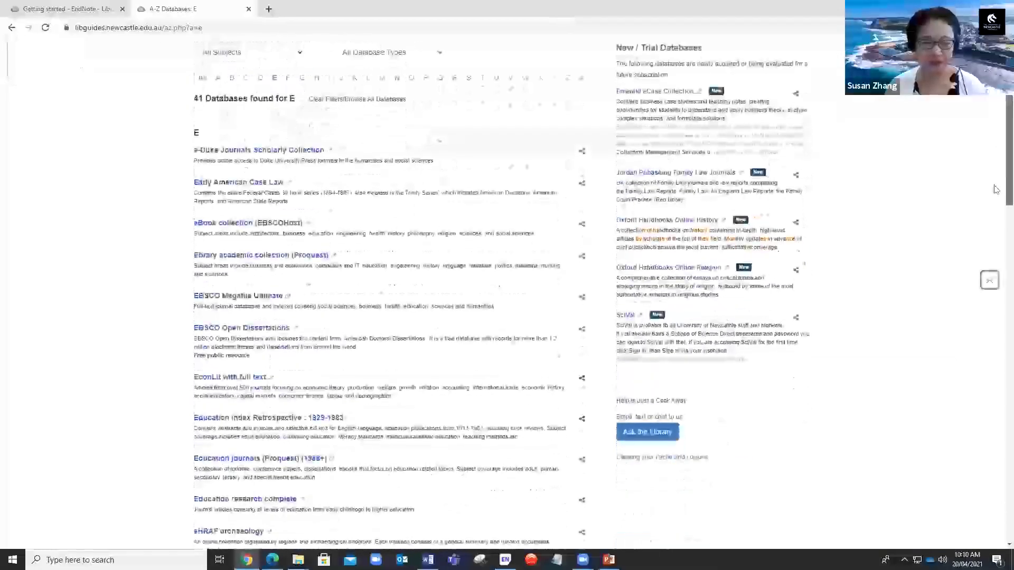
pyautogui.click(237, 297)
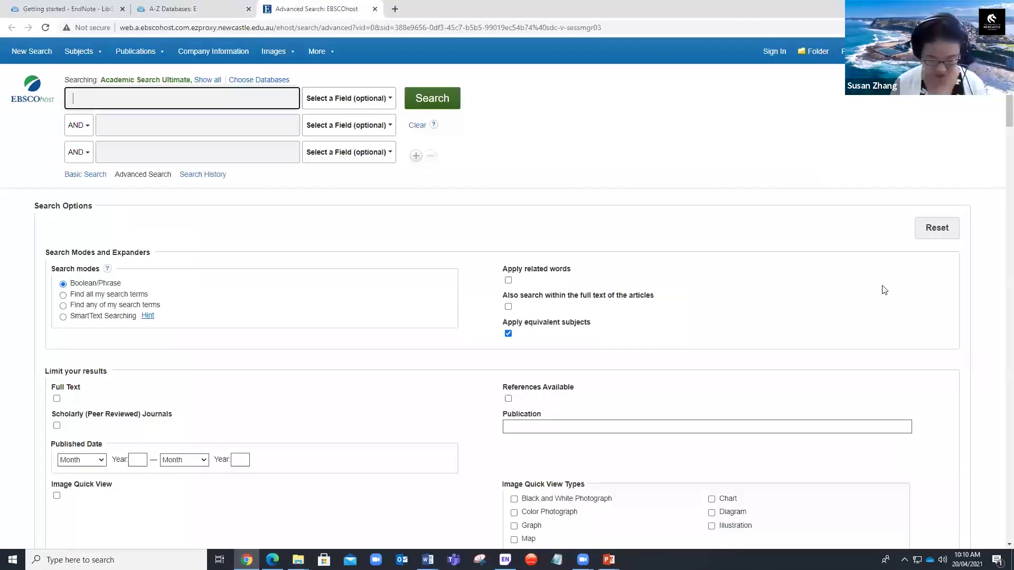
# Enter "patient safety" and "team communication" as two search terms combined with AND in the EBSCOhost advanced search
pyautogui.write('ie')
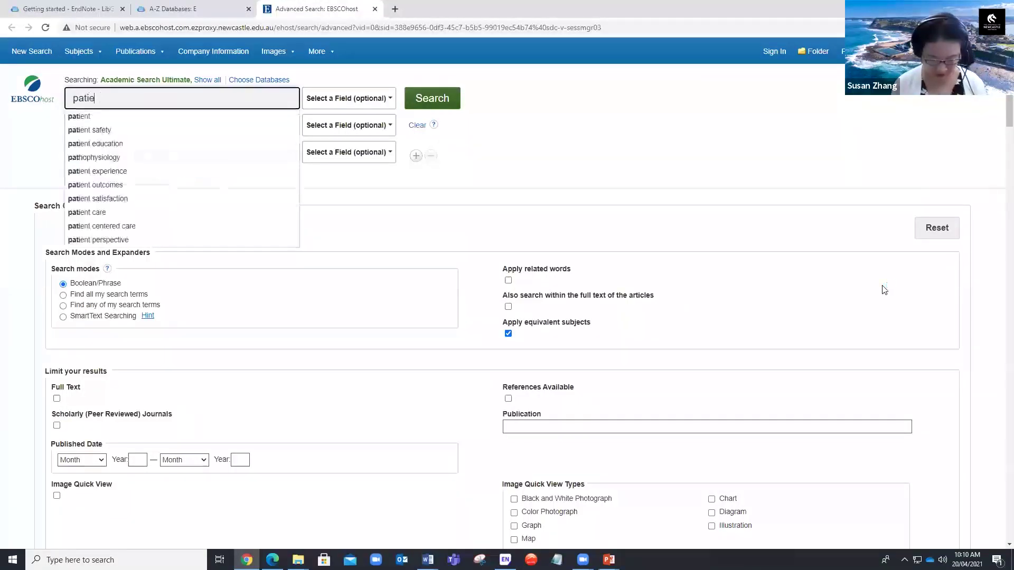
pyautogui.write('nt safe')
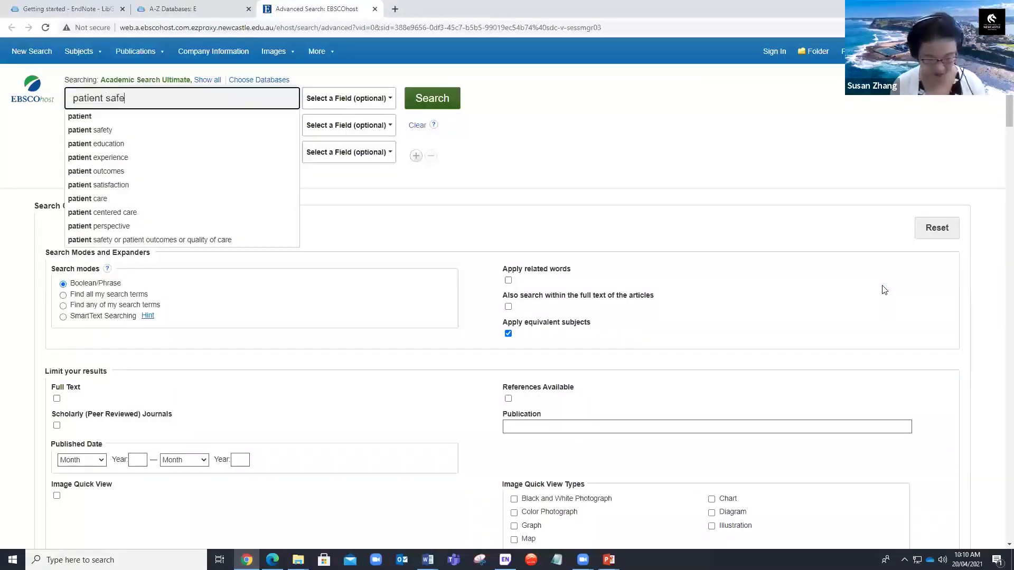
pyautogui.write('ty')
pyautogui.click(713, 175)
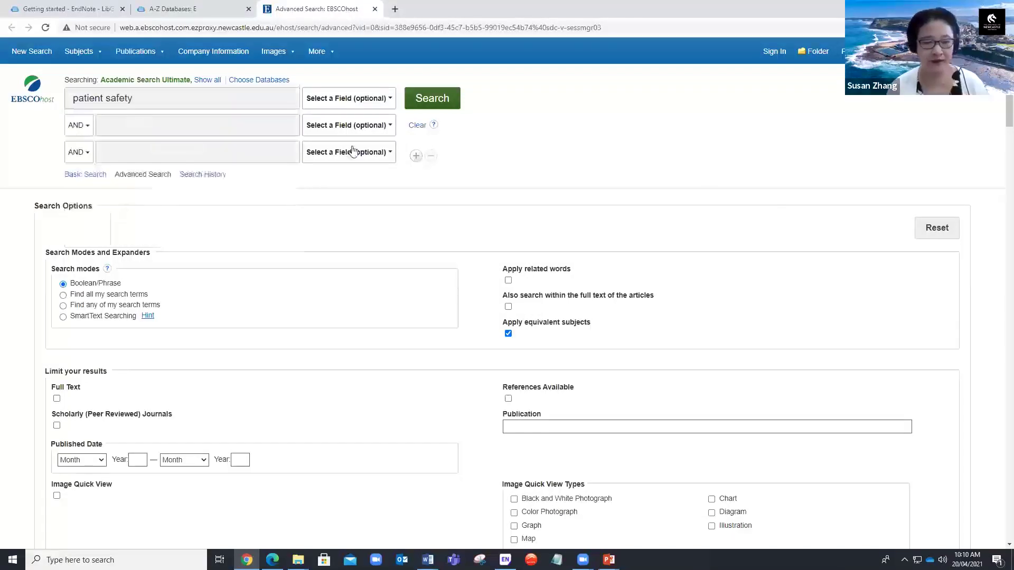
pyautogui.click(280, 126)
pyautogui.write('tam')
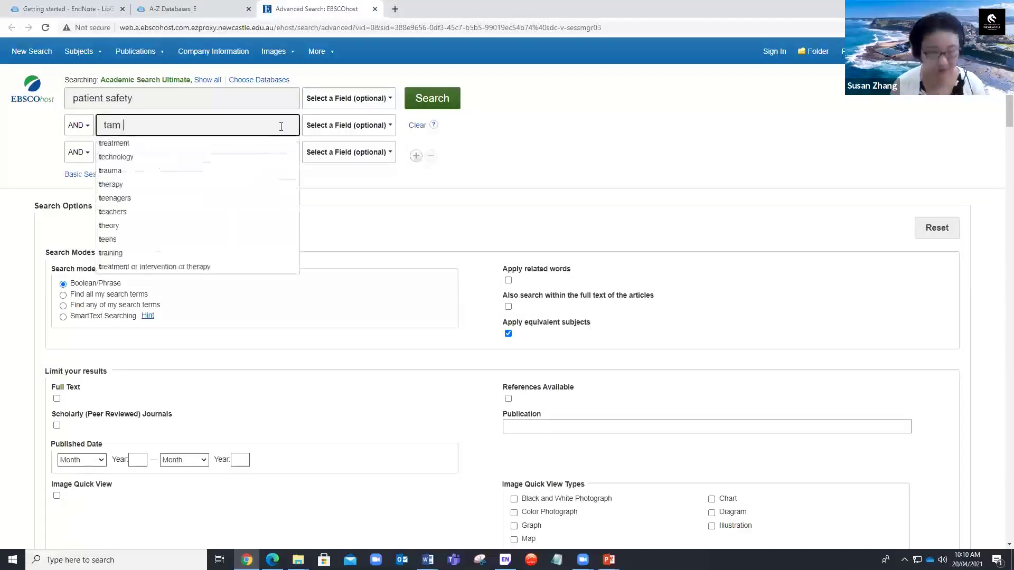
pyautogui.write('eam commu')
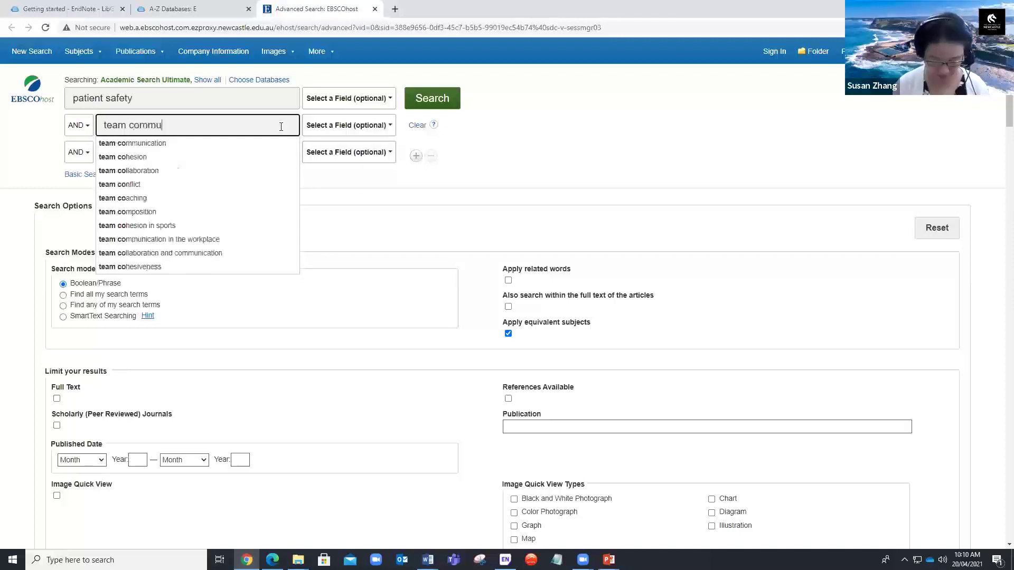
pyautogui.write('nicatin')
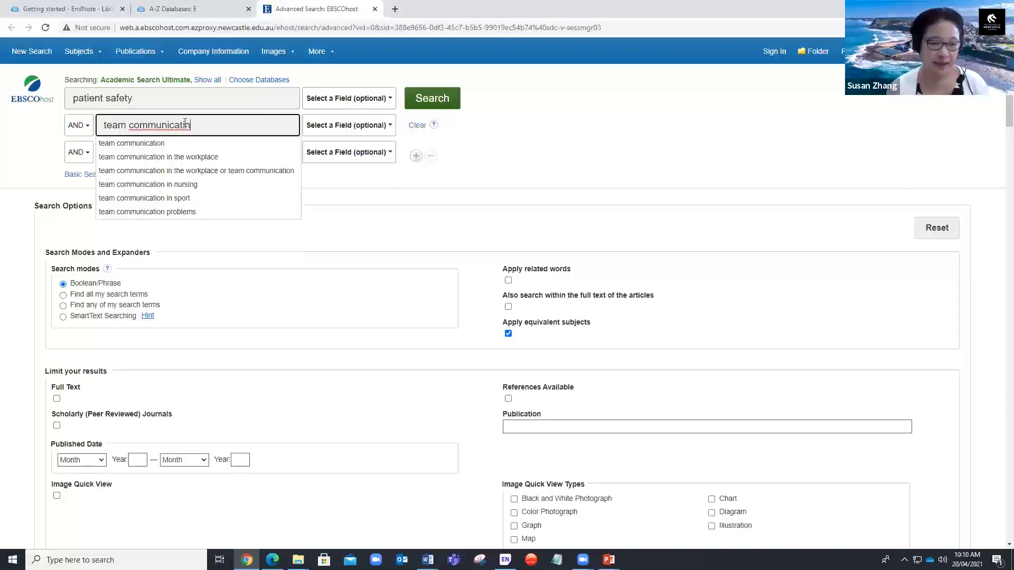
pyautogui.press('BackSpace')
pyautogui.write('on')
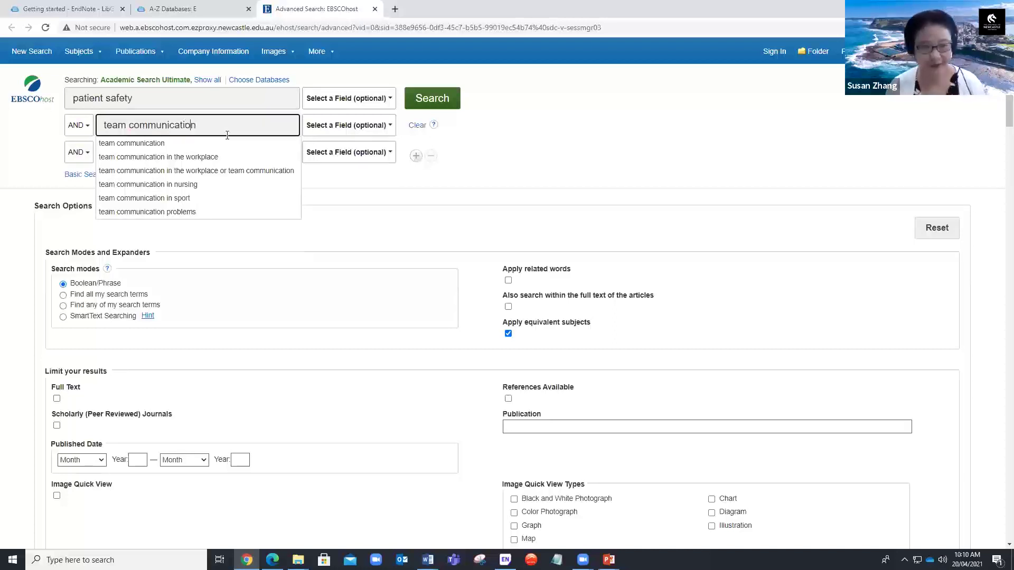
pyautogui.click(506, 158)
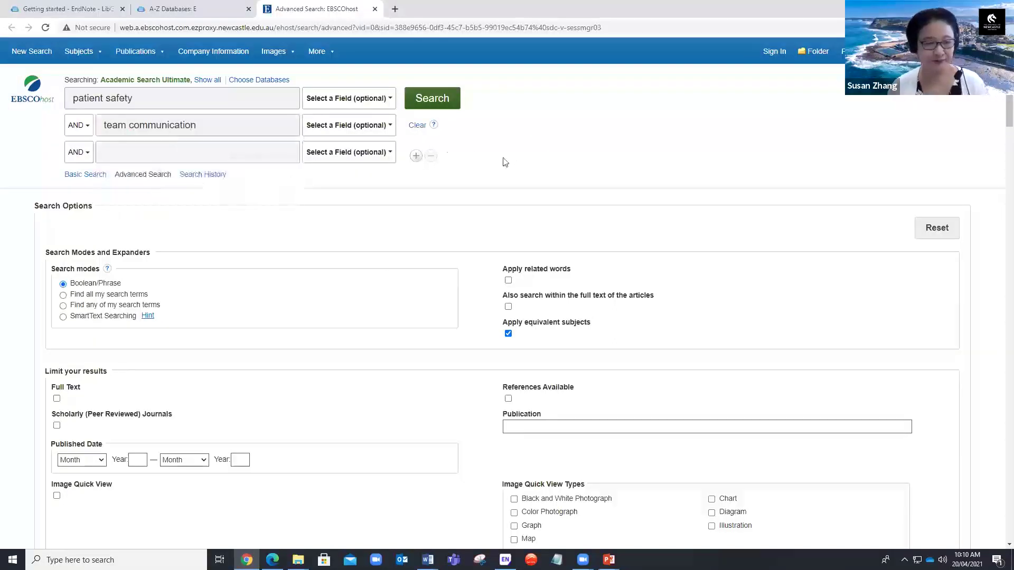
# Limit the search to scholarly (peer reviewed) journals and run it
pyautogui.click(56, 425)
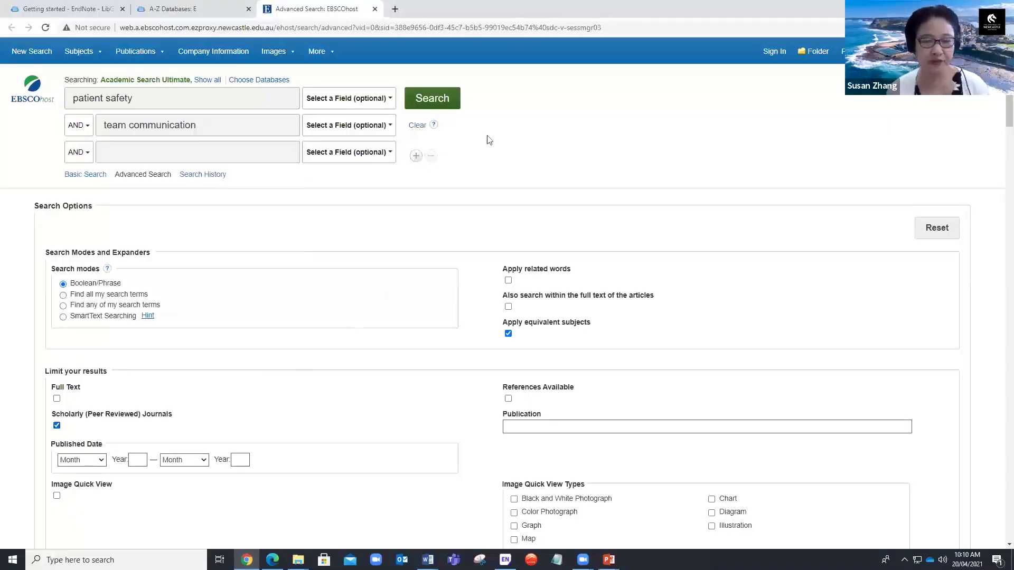
pyautogui.click(443, 100)
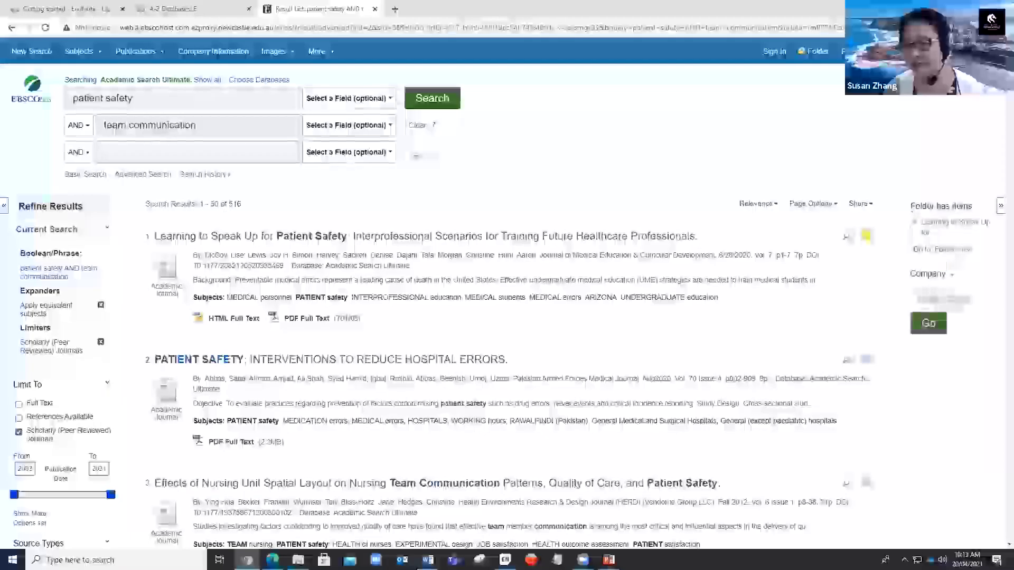
# Add search results 1, 3, 4 and 5 to the EBSCOhost folder and open the folder contents
pyautogui.scroll(-1, 501, 291)
pyautogui.scroll(-6, 859, 137)
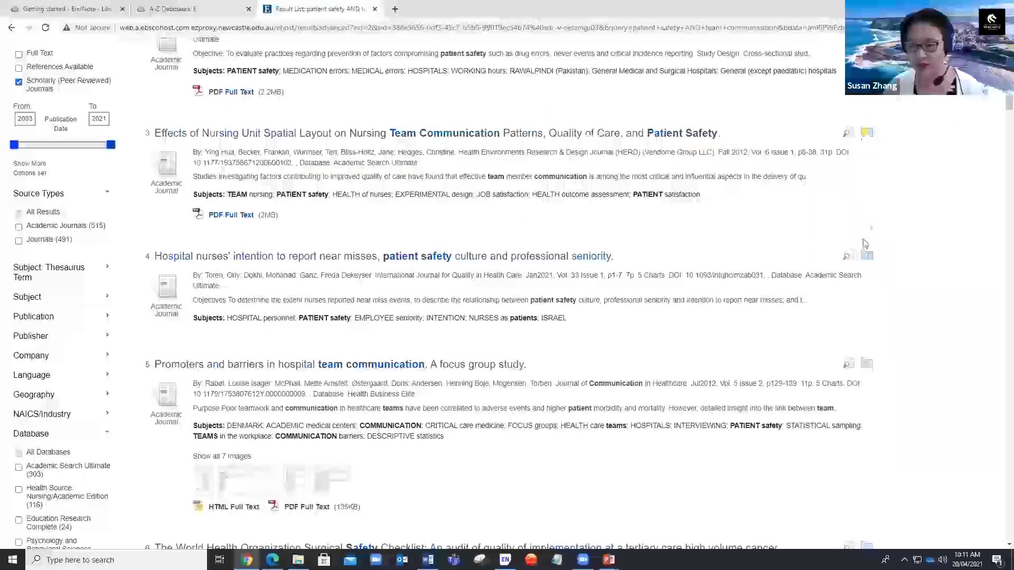
pyautogui.click(867, 257)
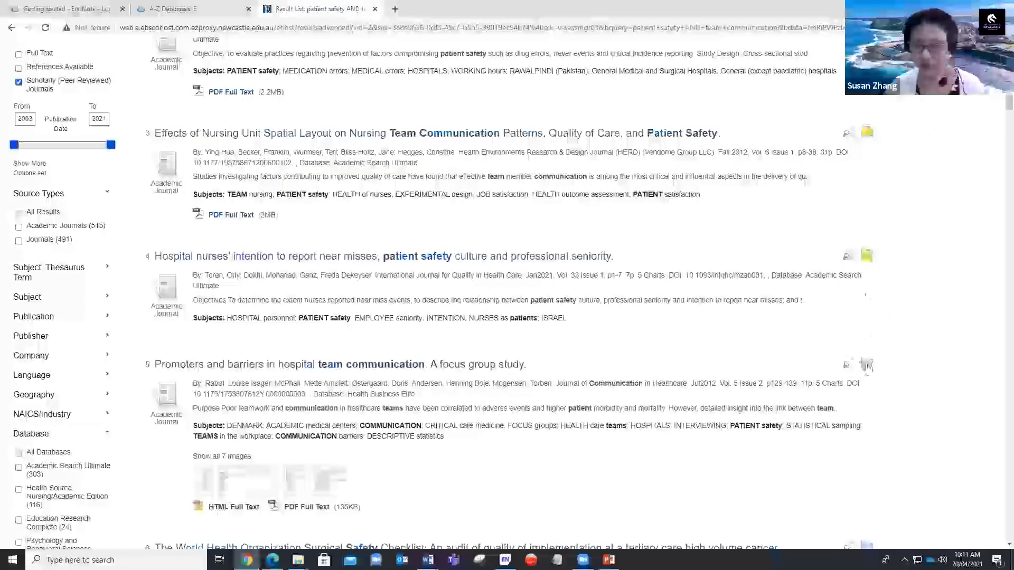
pyautogui.scroll(3, 975, 257)
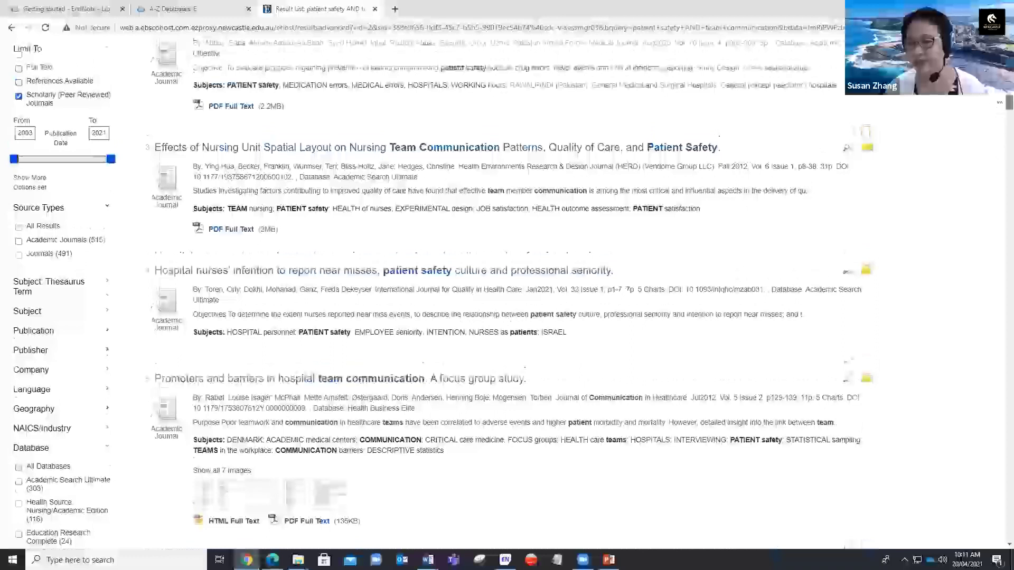
pyautogui.click(961, 140)
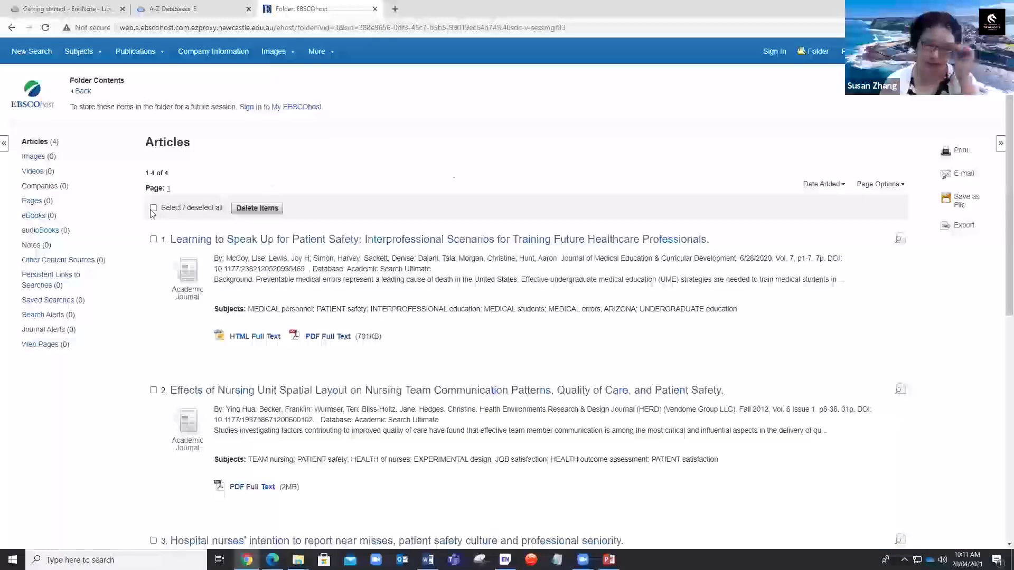
# Export all articles in the folder by direct export in RIS format and import delivery (4).ris into the EndNote library
pyautogui.click(153, 209)
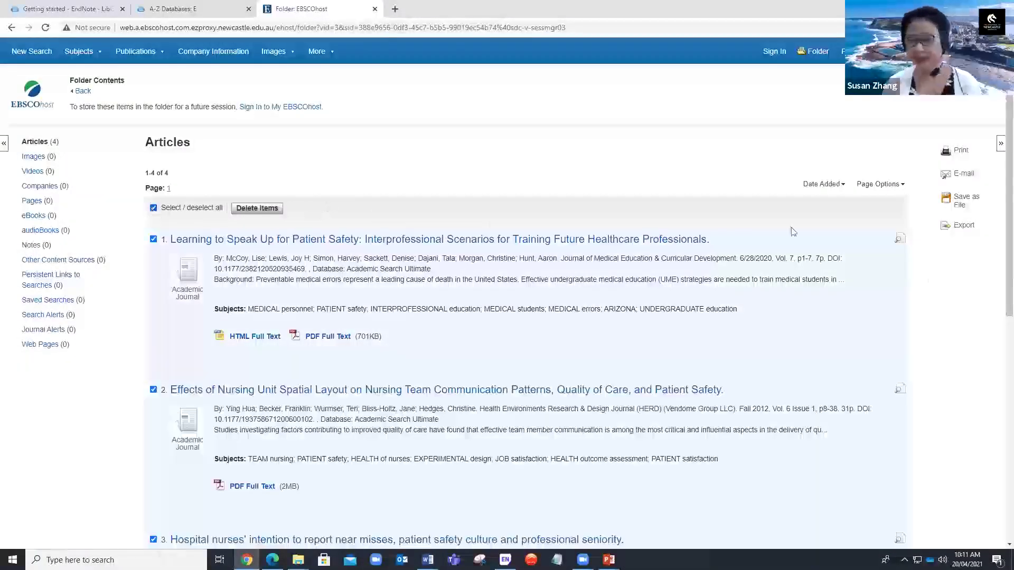
pyautogui.click(959, 226)
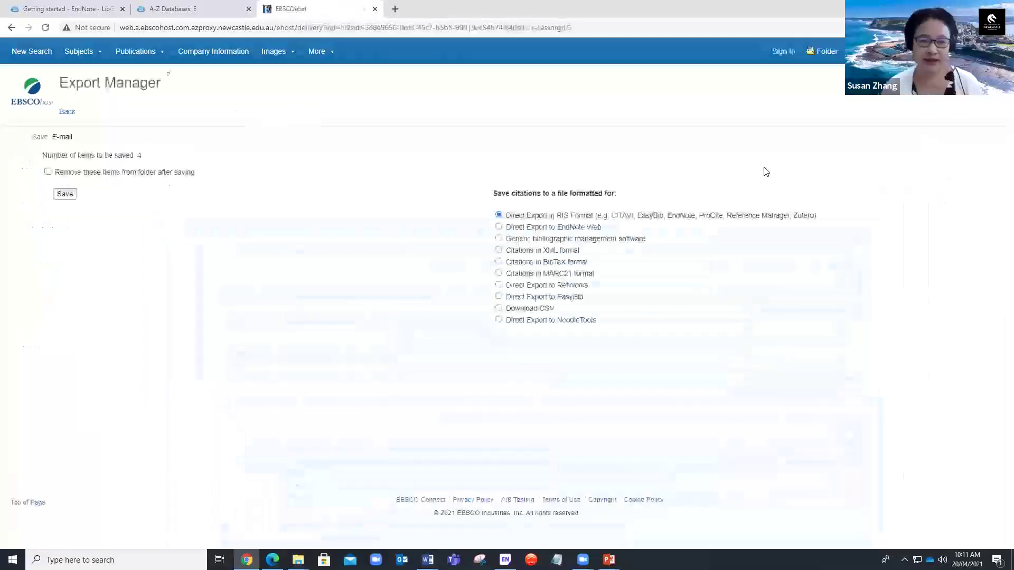
pyautogui.moveTo(672, 219); pyautogui.dragTo(697, 222)
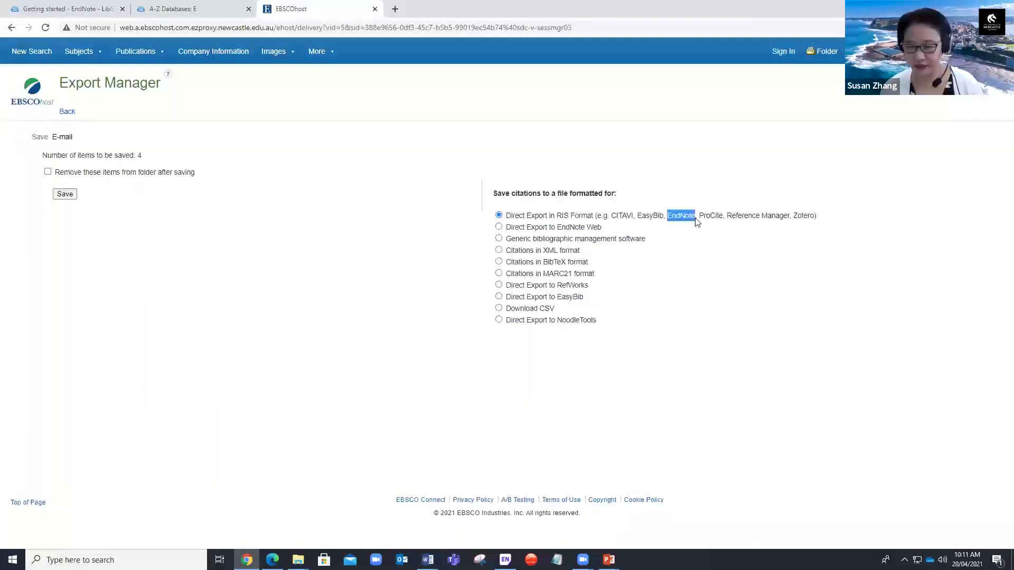
pyautogui.click(64, 194)
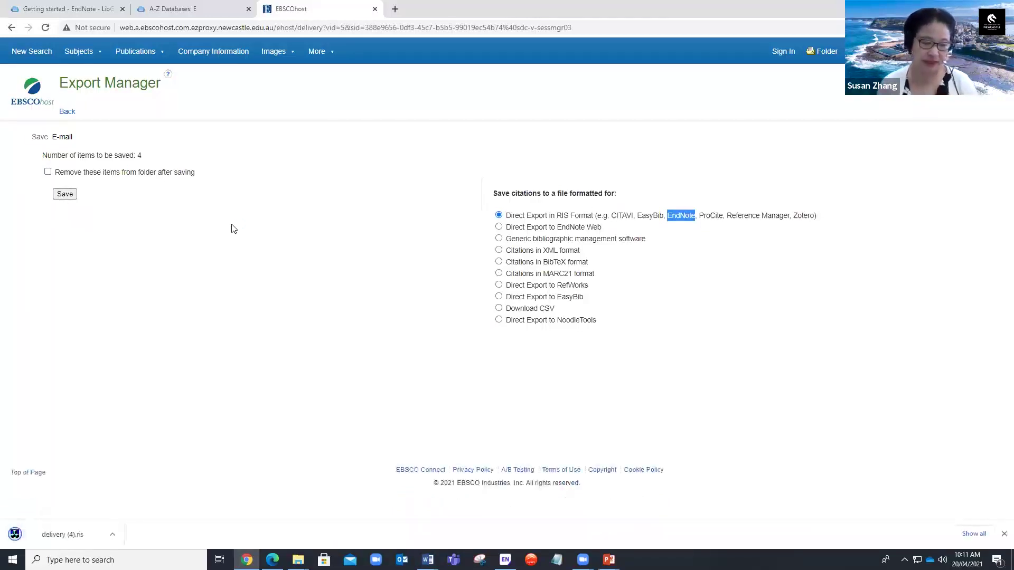
pyautogui.click(53, 535)
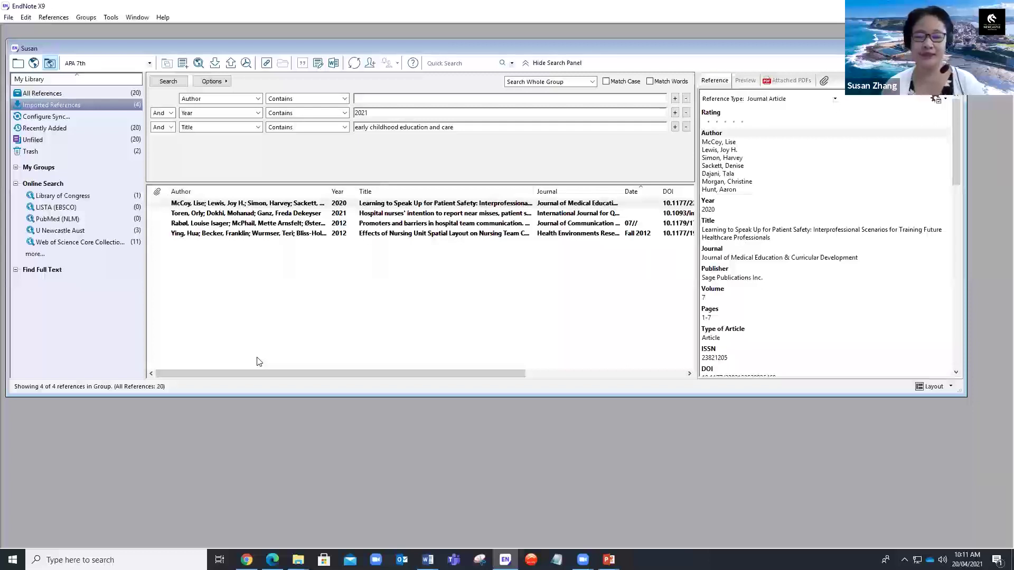
# Widen the reference list and insert "to be chekced asap" after the existing text in the Label field of all imported references
pyautogui.moveTo(695, 259); pyautogui.dragTo(795, 250)
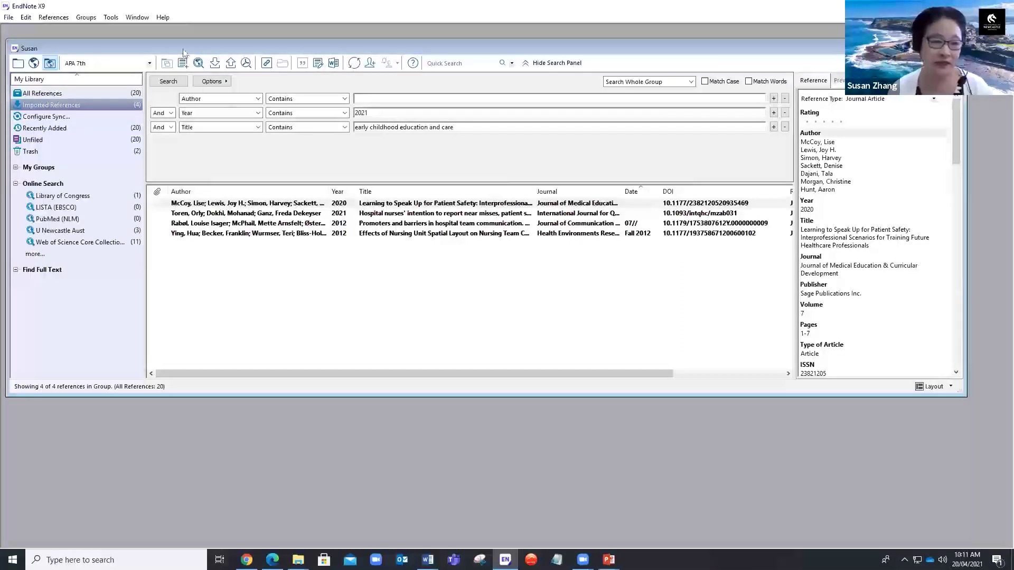
pyautogui.click(111, 17)
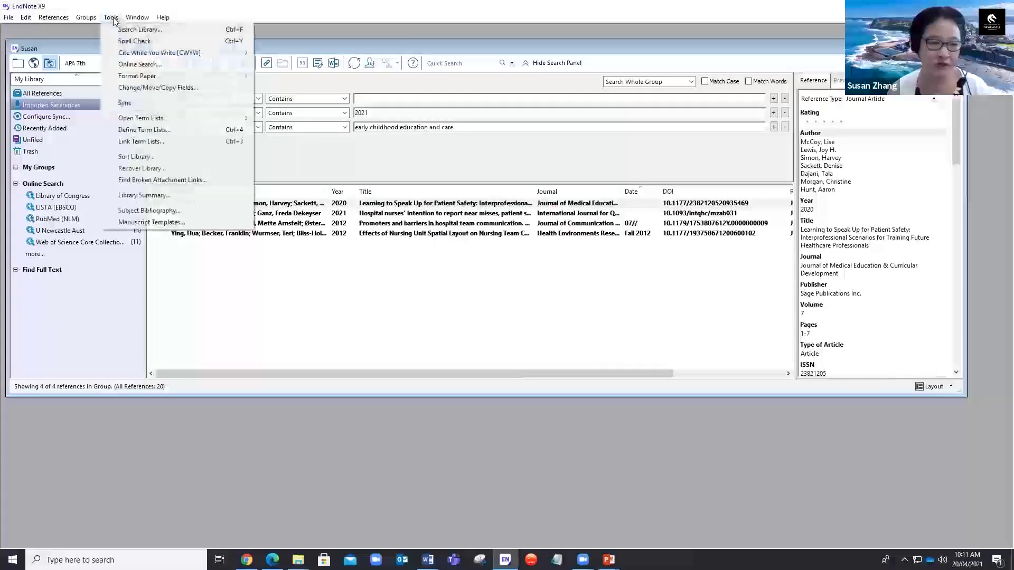
pyautogui.click(143, 88)
pyautogui.click(483, 222)
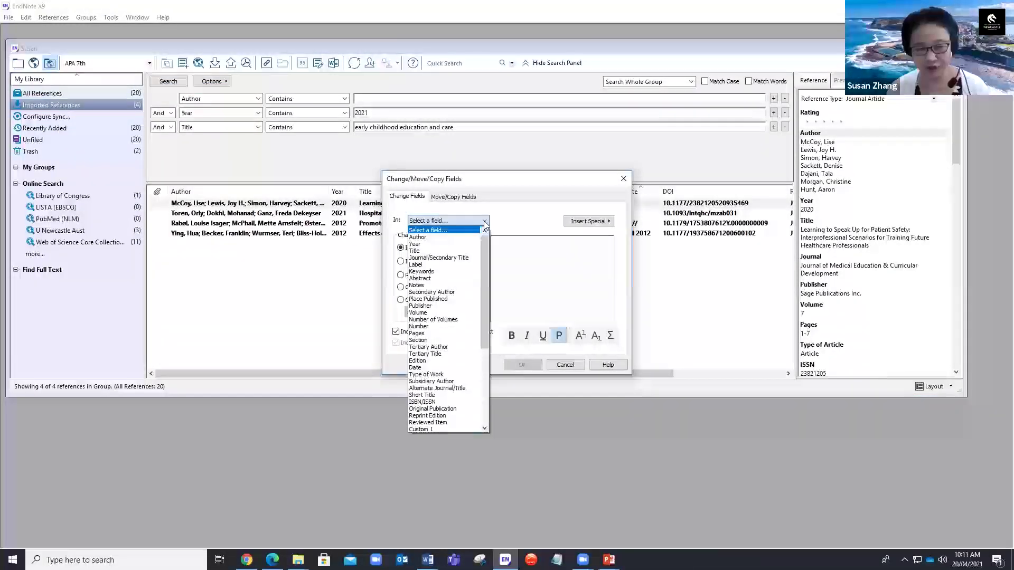
pyautogui.click(418, 265)
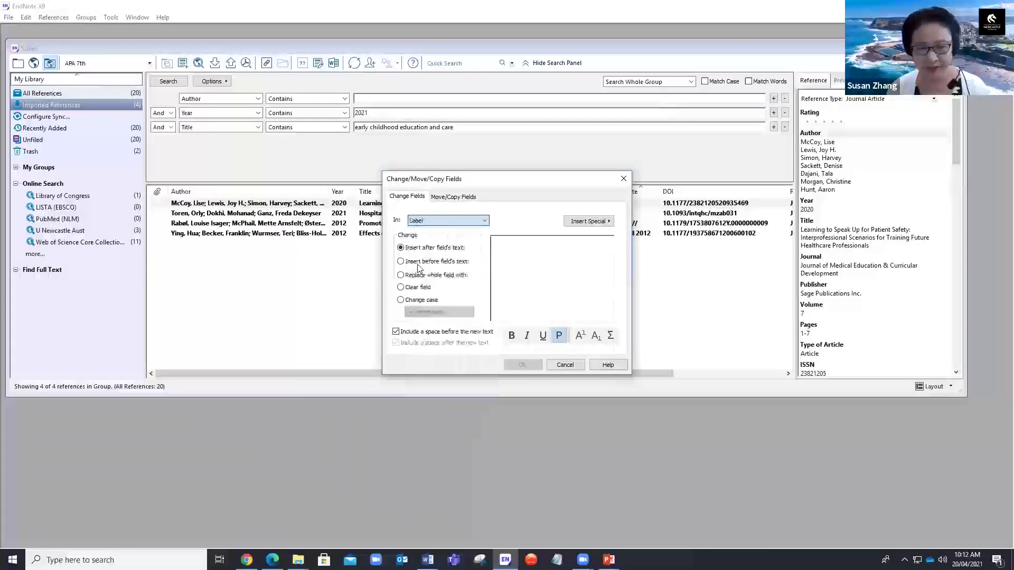
pyautogui.click(518, 264)
pyautogui.write('to be ')
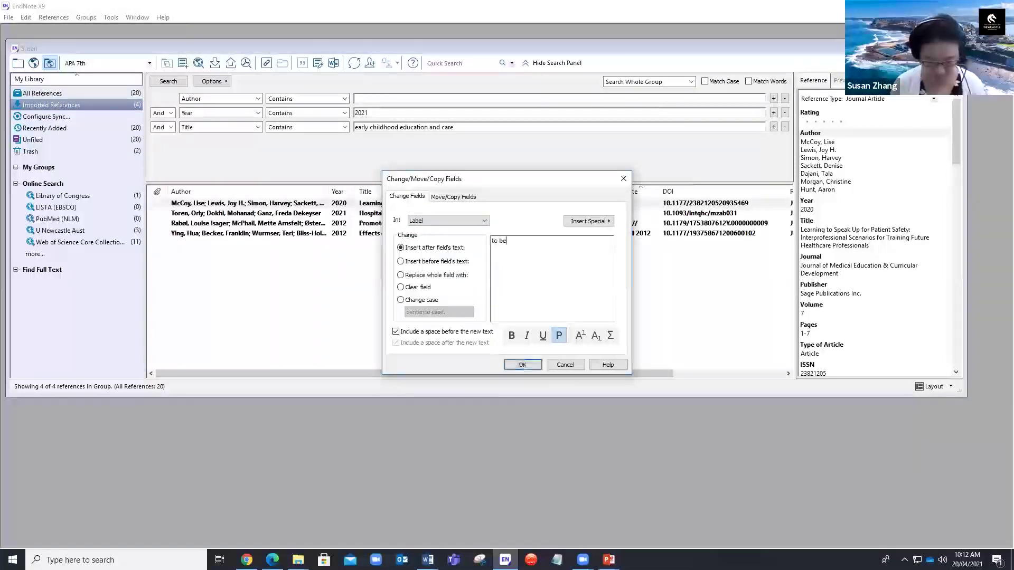
pyautogui.write('chekced')
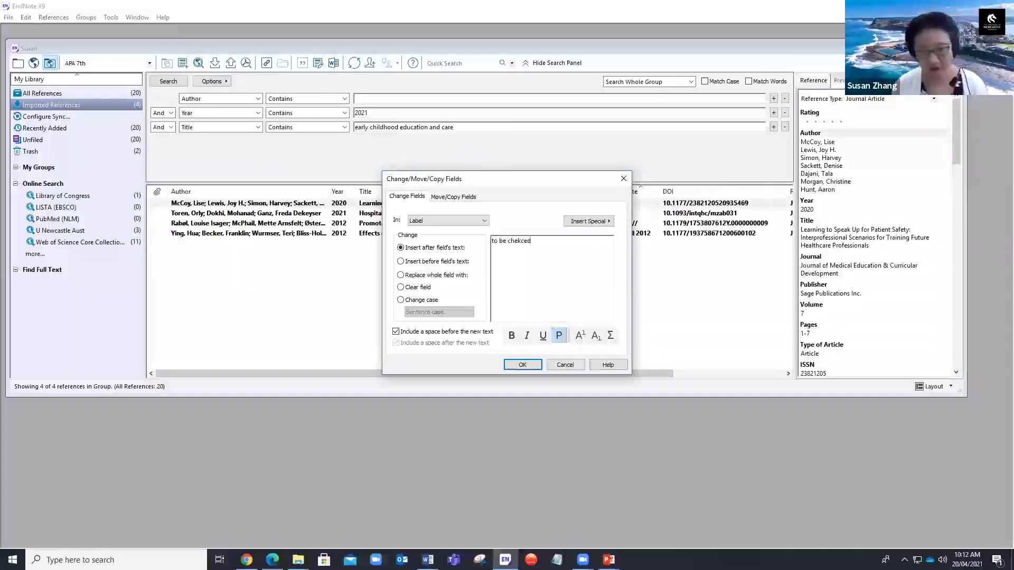
pyautogui.write(' asap')
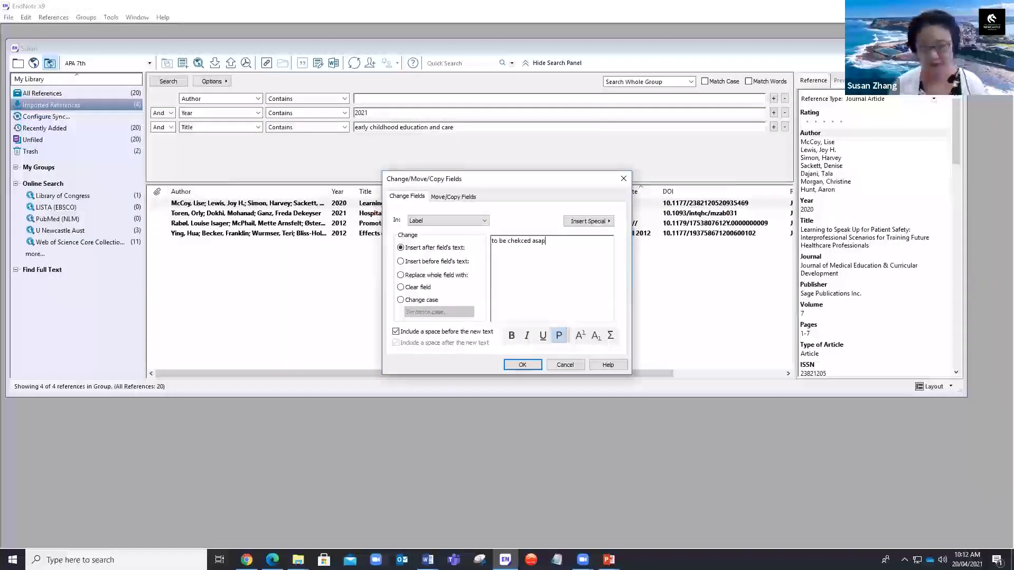
pyautogui.click(521, 364)
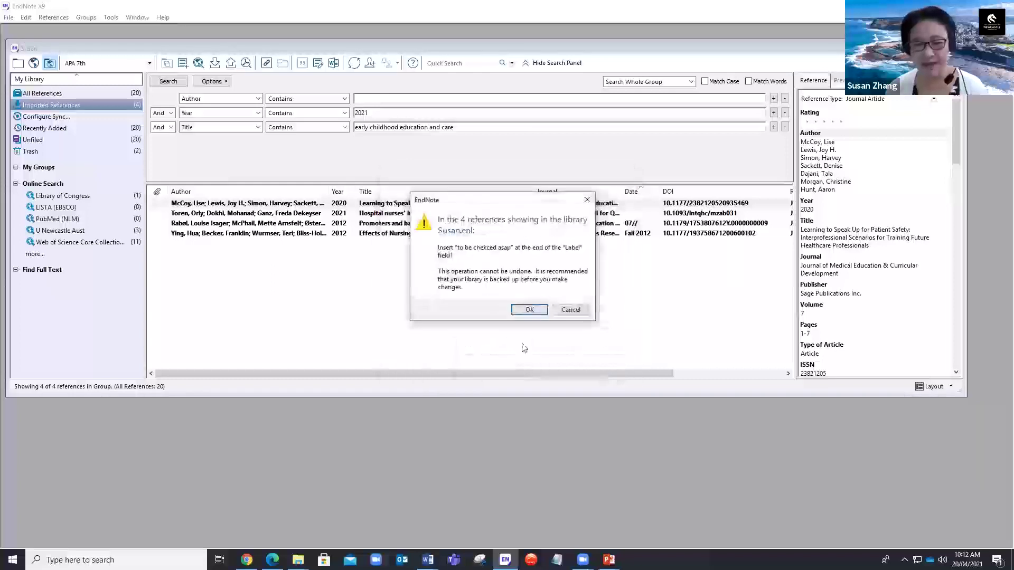
pyautogui.click(529, 310)
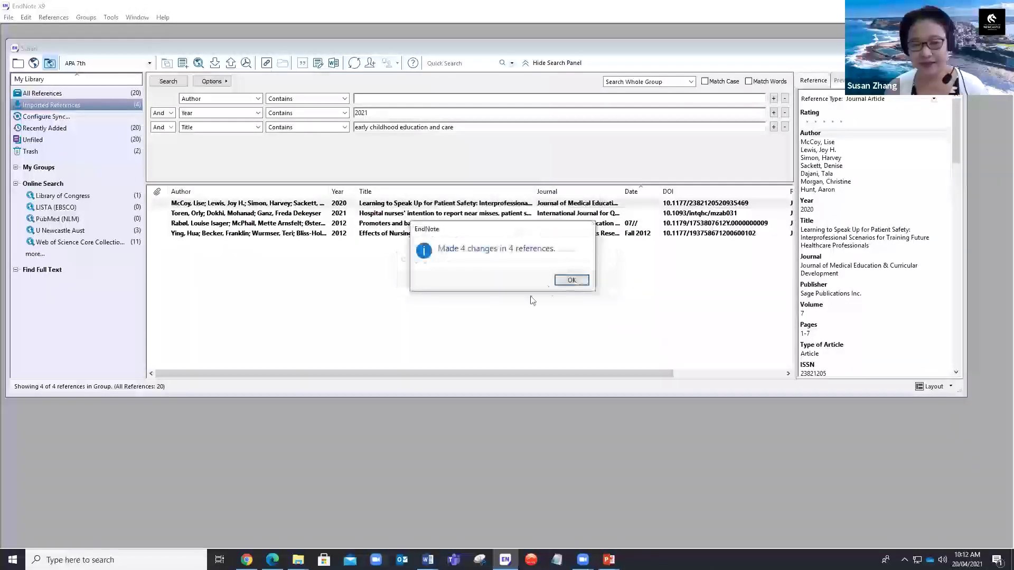
pyautogui.click(571, 279)
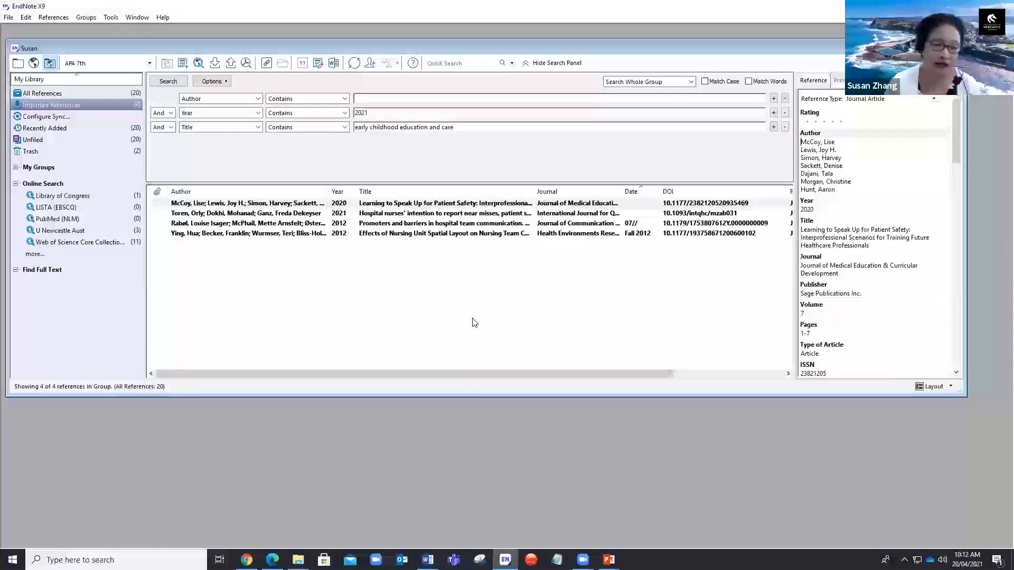
# Show all references in the library and check the Find Full Text settings in the preferences
pyautogui.click(66, 94)
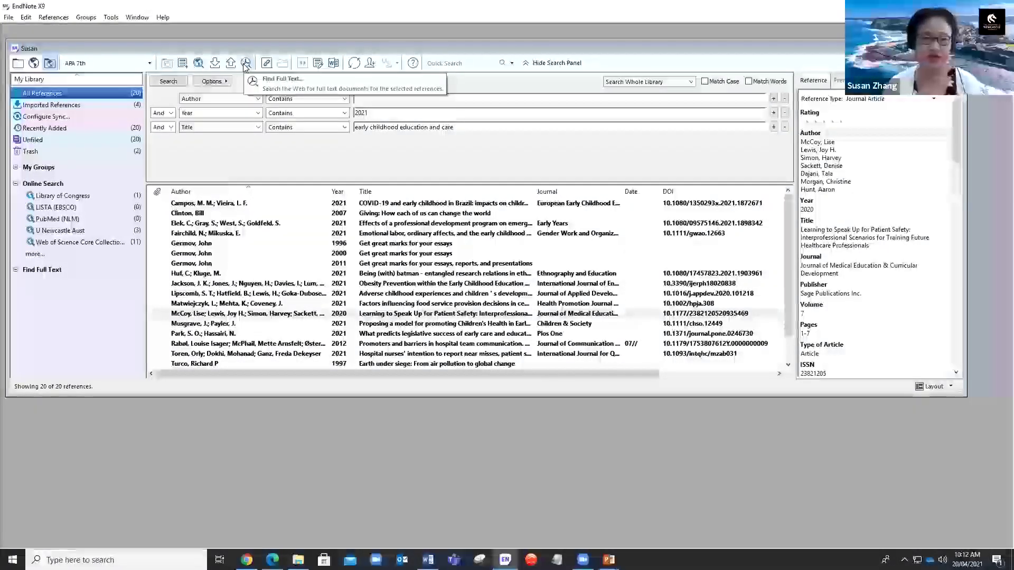
pyautogui.click(25, 19)
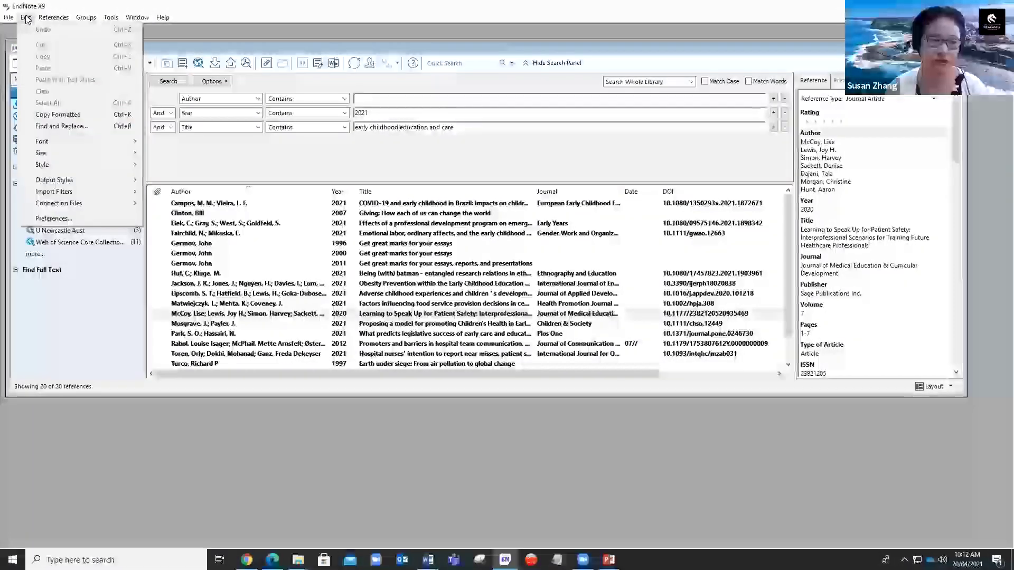
pyautogui.click(59, 220)
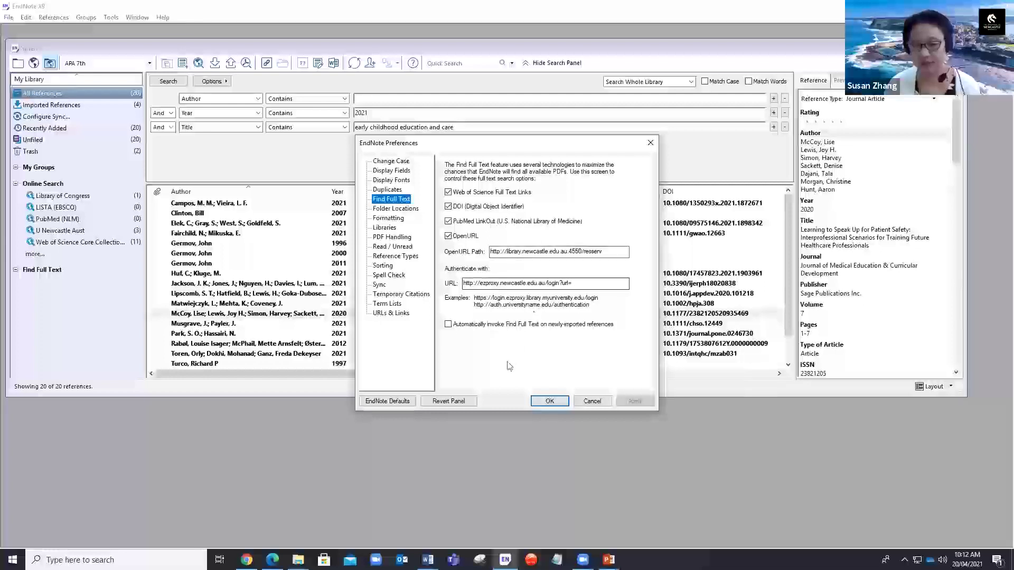
pyautogui.click(548, 401)
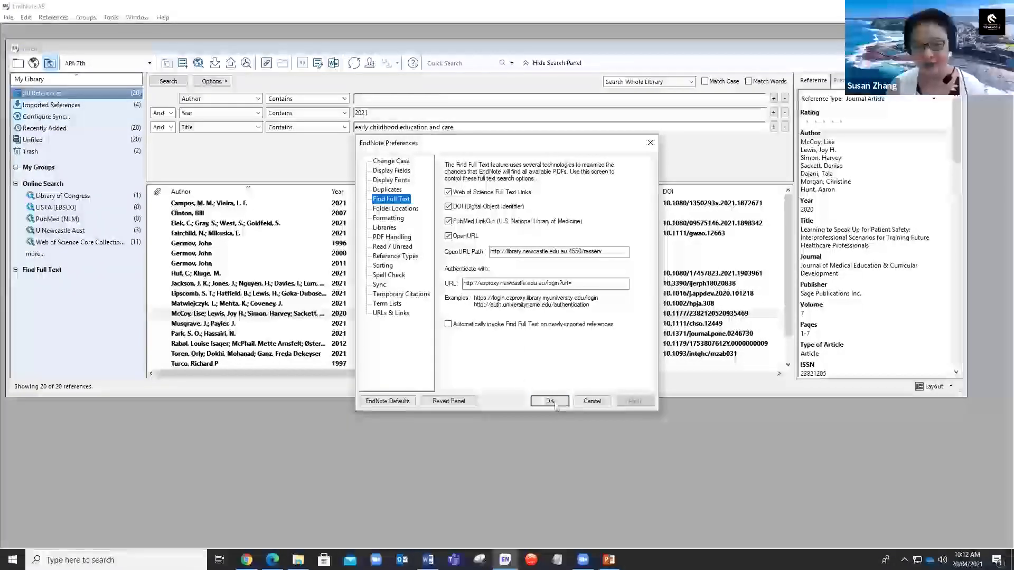
# Sort the library by reference type and run Find Full Text on all the journal articles, continuing past the library login page
pyautogui.moveTo(631, 377); pyautogui.dragTo(747, 377)
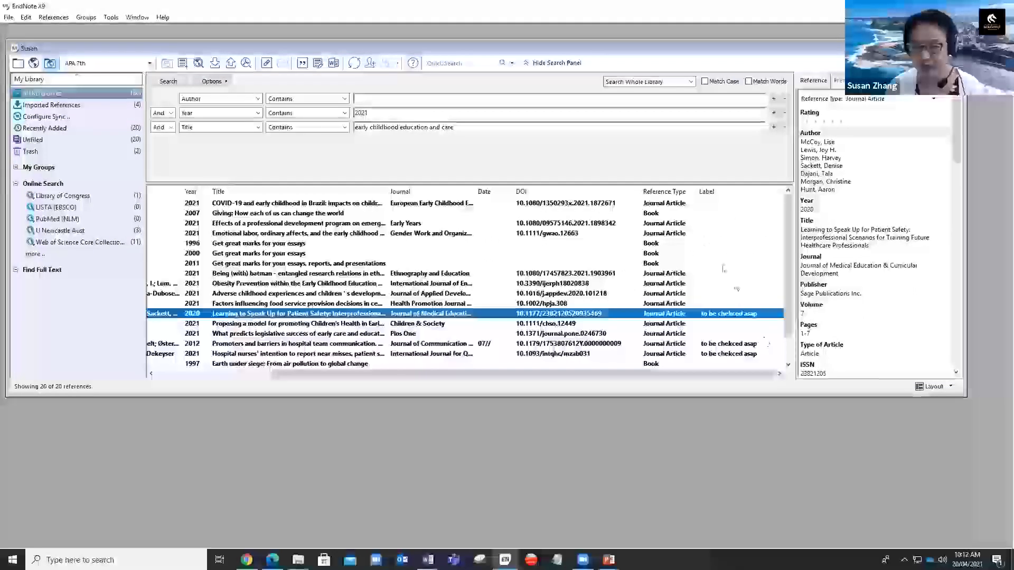
pyautogui.click(664, 193)
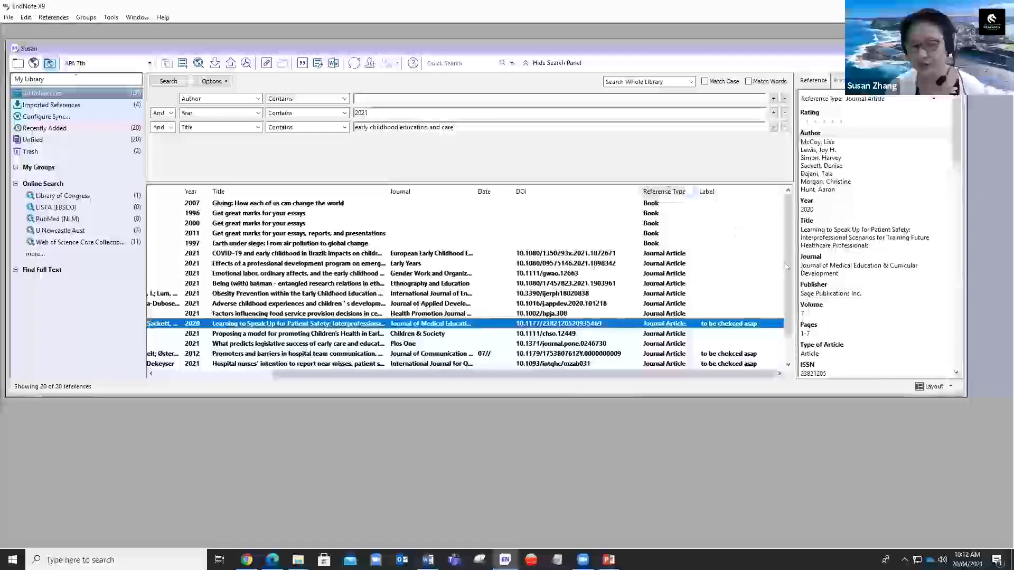
pyautogui.scroll(-1, 785, 266)
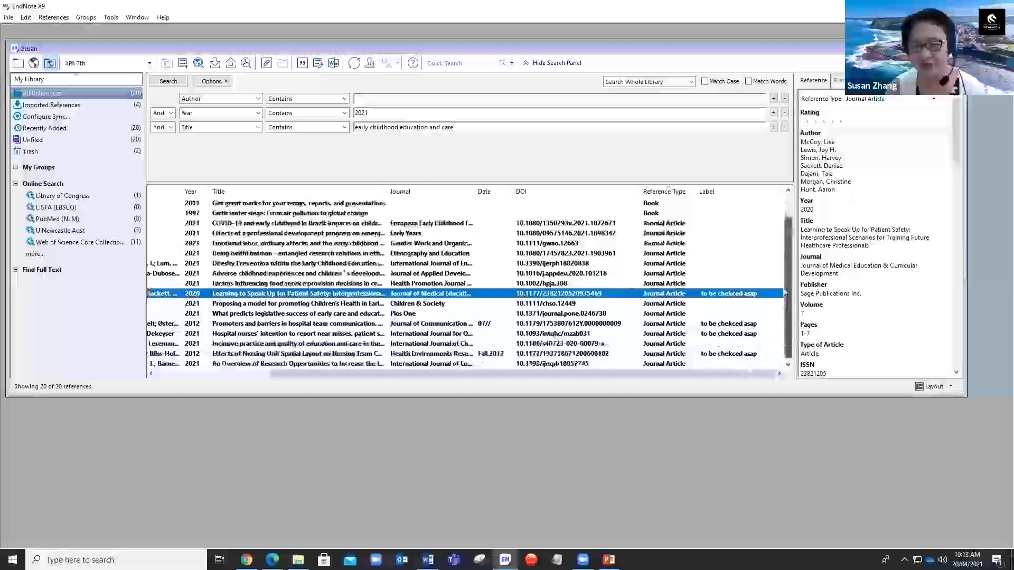
pyautogui.click(547, 224)
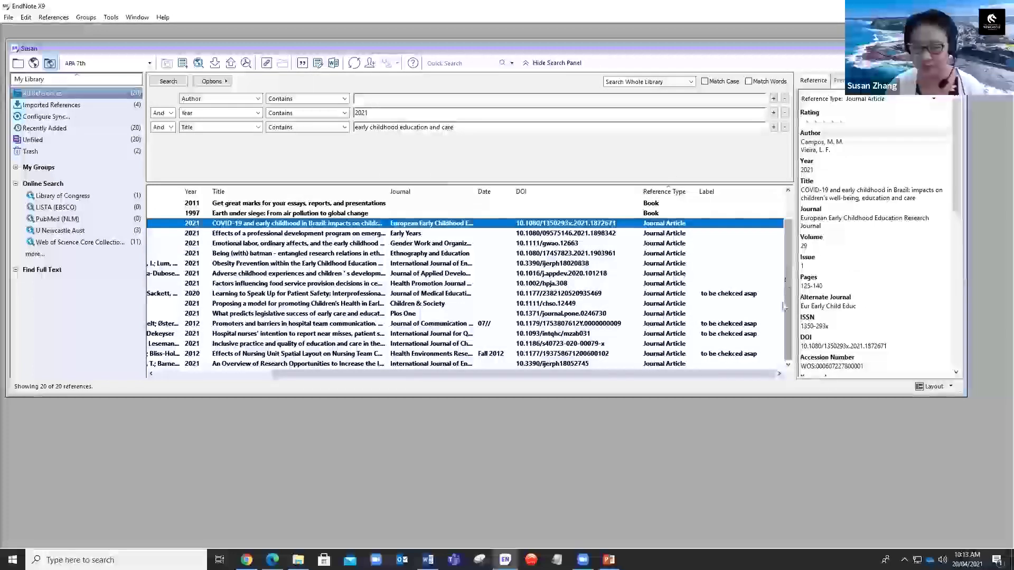
pyautogui.keyDown('shift'); pyautogui.click(660, 364); pyautogui.keyUp('shift')
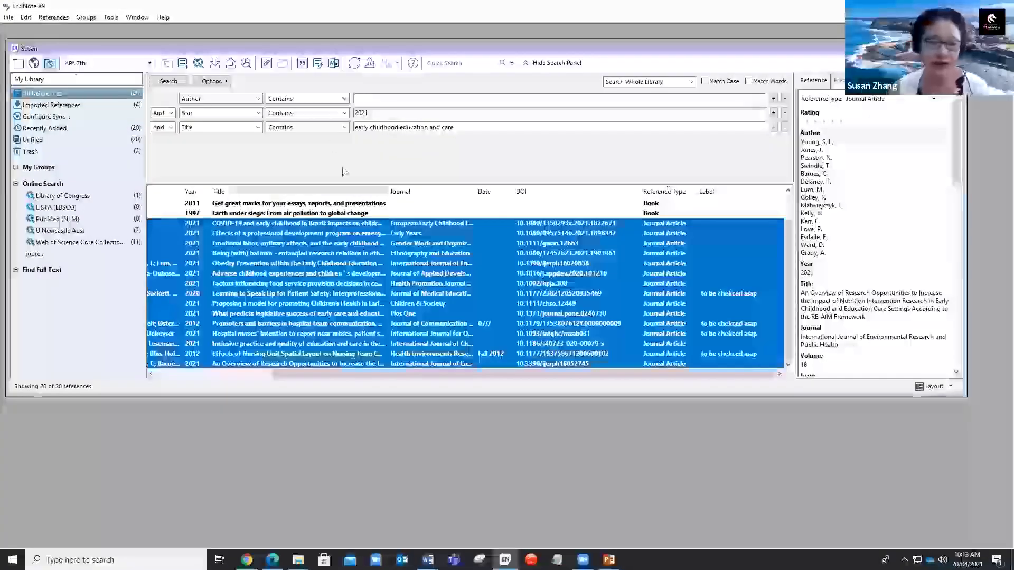
pyautogui.click(246, 64)
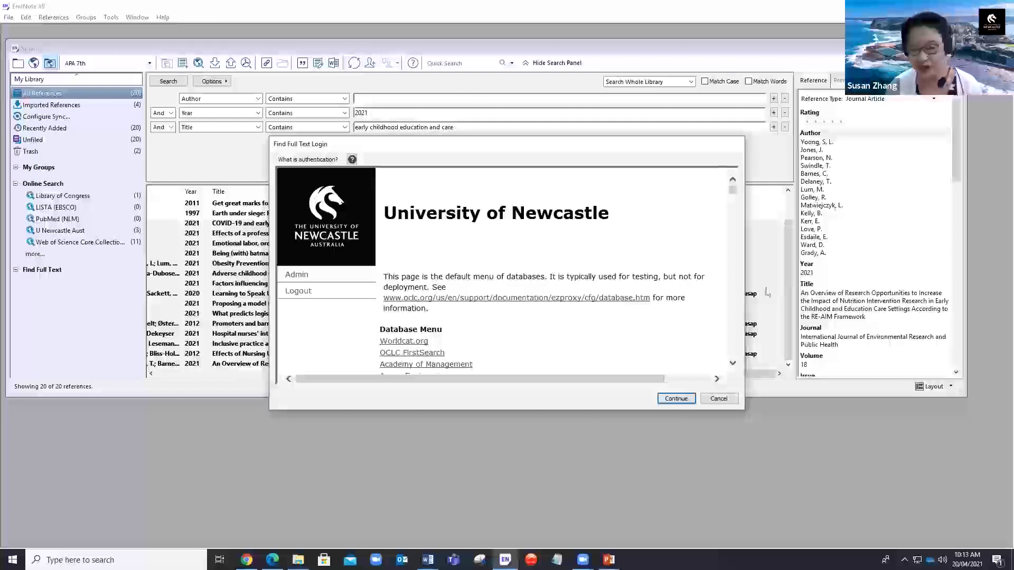
pyautogui.click(676, 398)
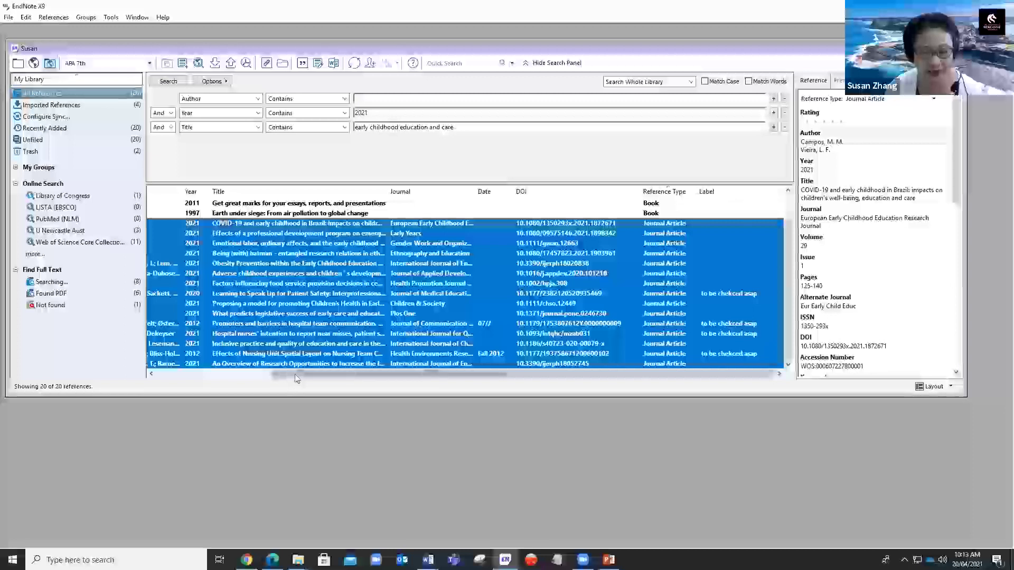
# Enlarge the library window's height to show the whole reference list from the Author column, and clear the selection
pyautogui.moveTo(272, 374); pyautogui.dragTo(165, 383)
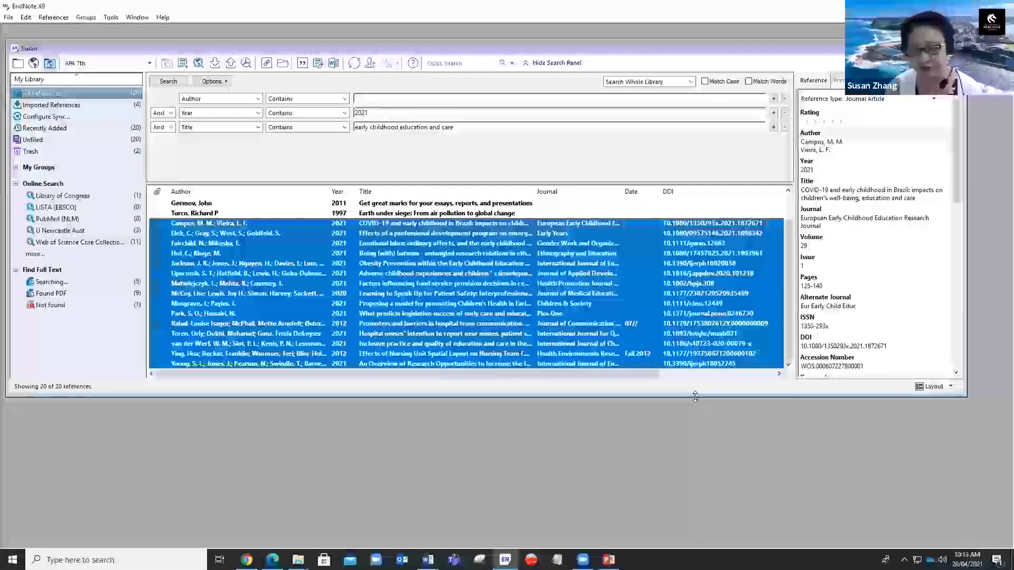
pyautogui.moveTo(695, 396); pyautogui.dragTo(693, 461)
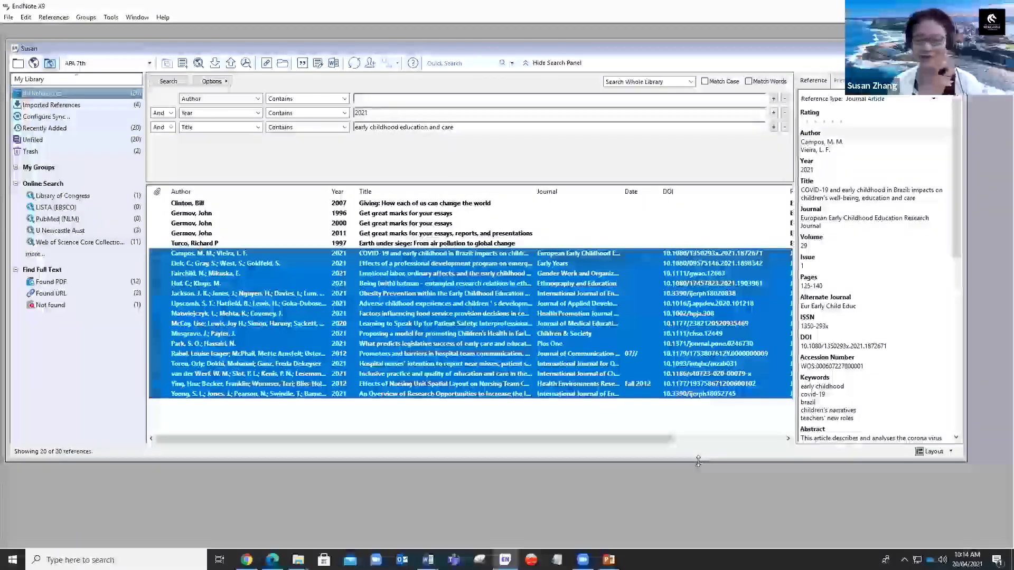
pyautogui.click(557, 425)
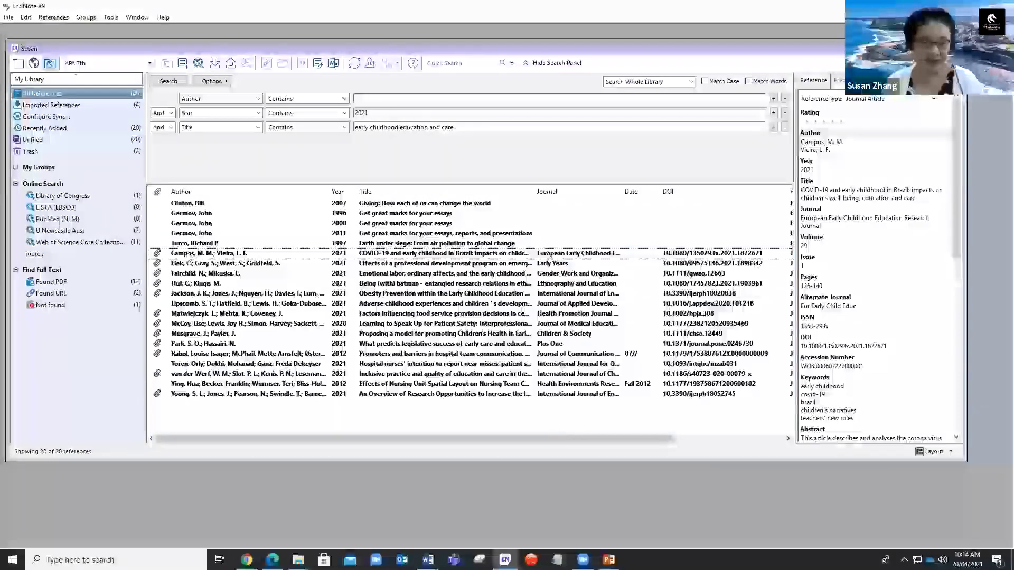
# Open the PDF attached to the "COVID-19 and early childhood in Brazil" reference in a wider pane and highlight its "To cite this article" paragraph
pyautogui.click(188, 254)
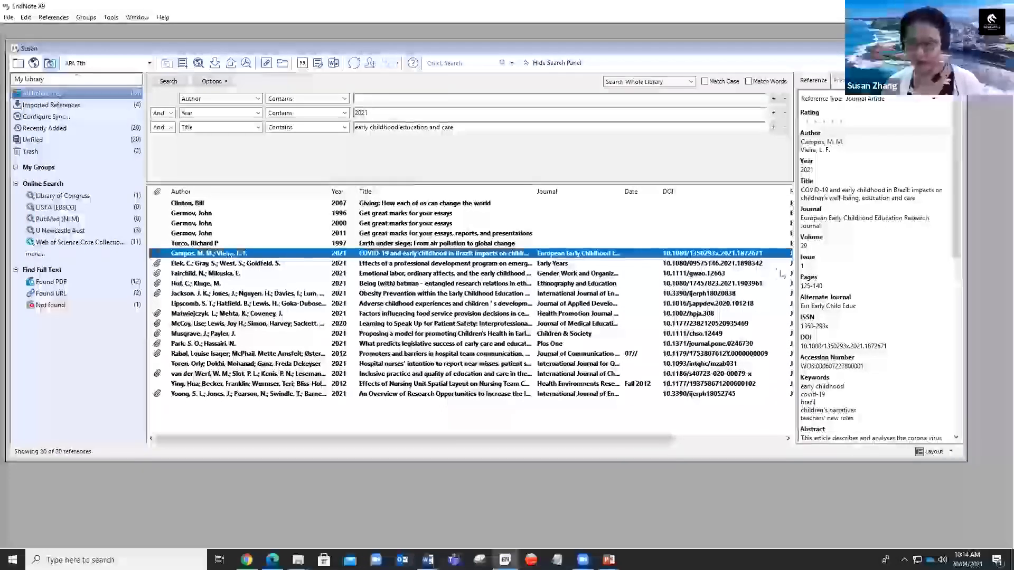
pyautogui.moveTo(571, 267); pyautogui.dragTo(569, 267)
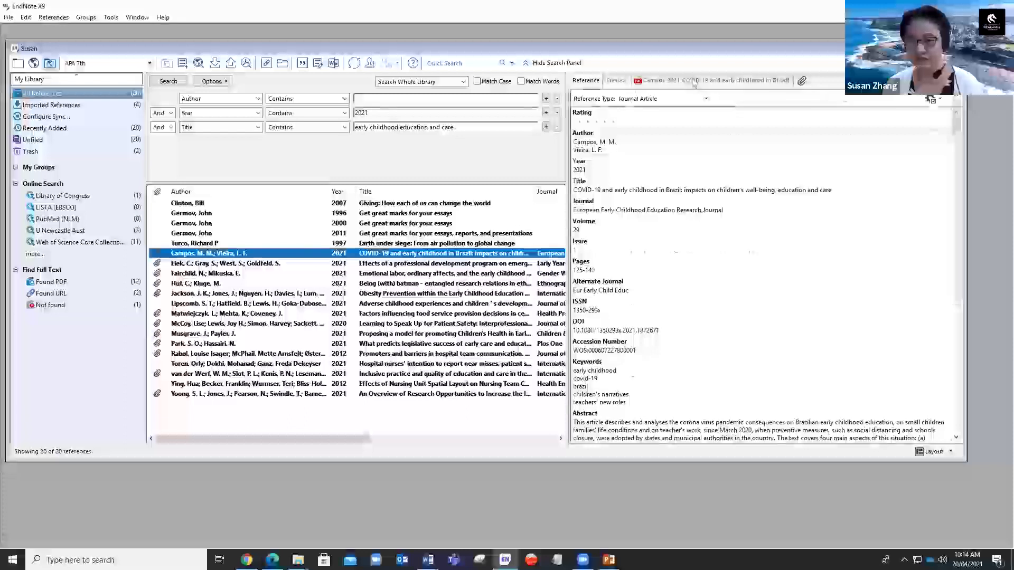
pyautogui.click(693, 82)
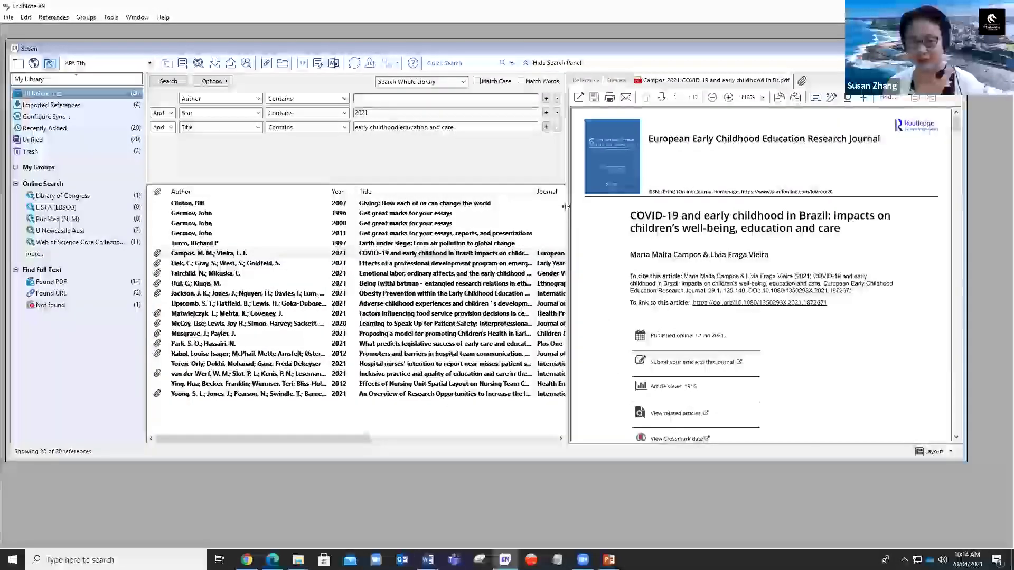
pyautogui.moveTo(564, 207); pyautogui.dragTo(448, 207)
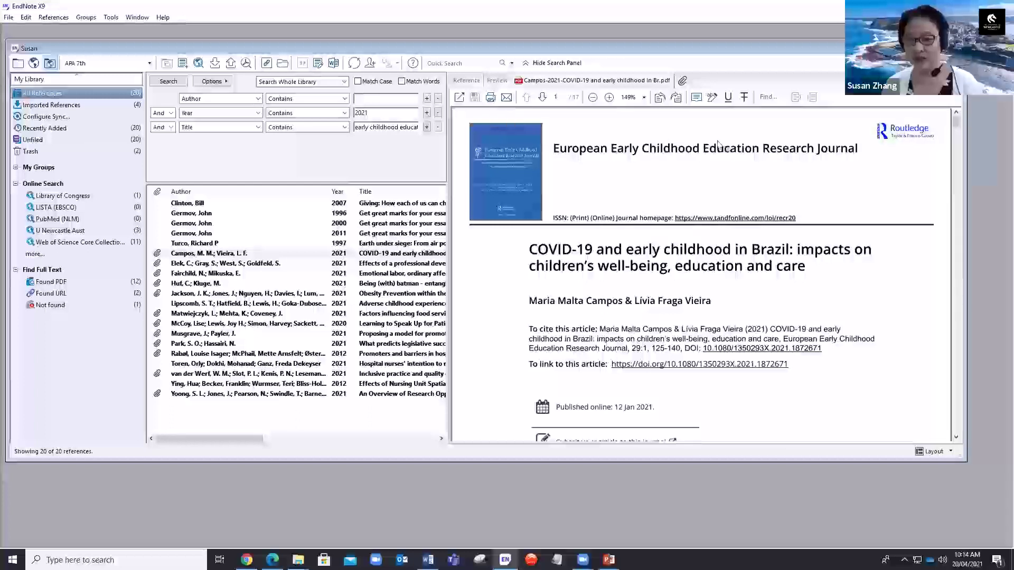
pyautogui.click(712, 98)
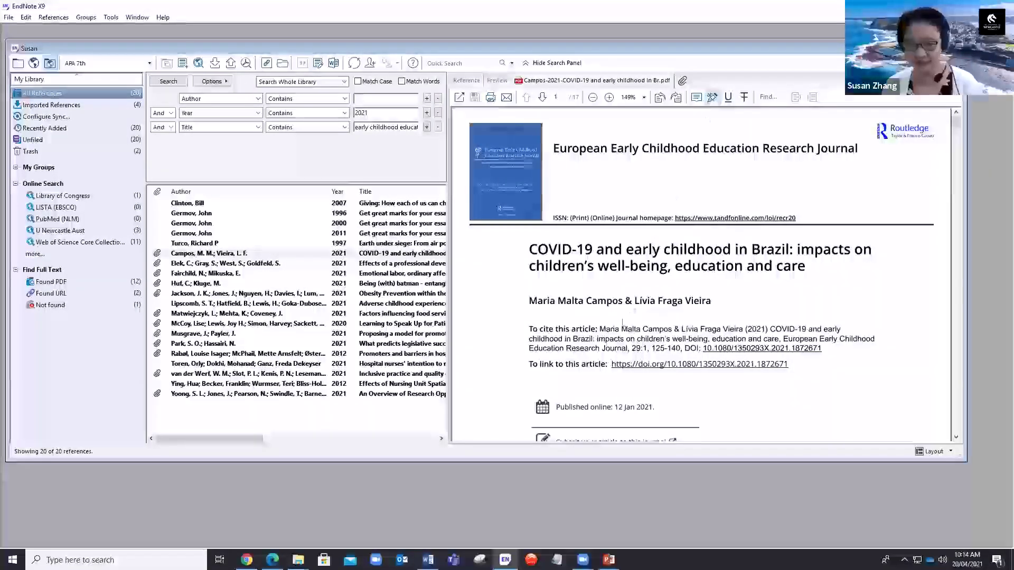
pyautogui.moveTo(528, 331)
pyautogui.mouseDown()
pyautogui.moveTo(654, 333)
pyautogui.moveTo(845, 349)
pyautogui.moveTo(845, 359)
pyautogui.mouseUp()
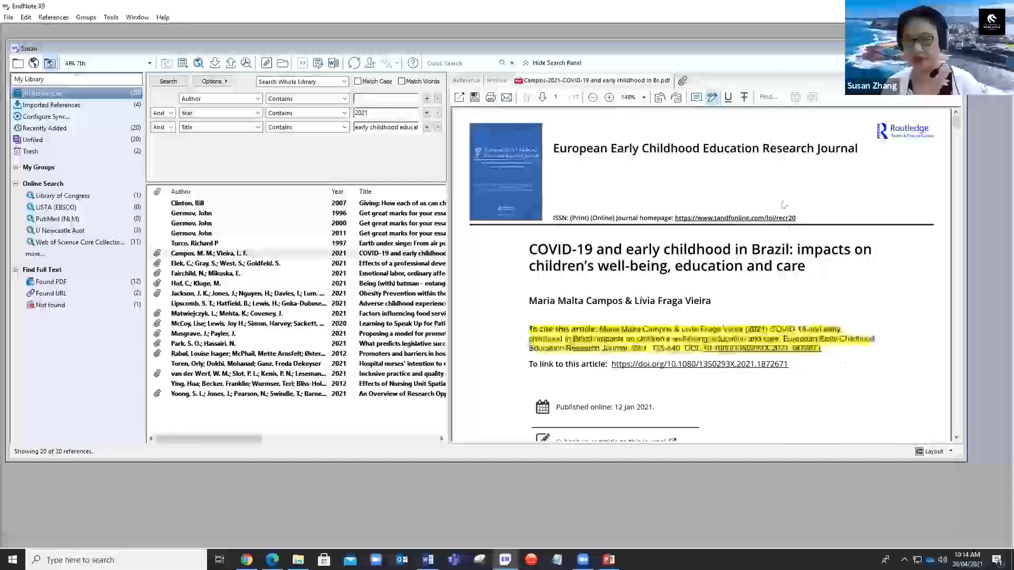
# Add a sticky note reading "For chapter 1" between the article title and the citation paragraph on the PDF's first page
pyautogui.click(696, 98)
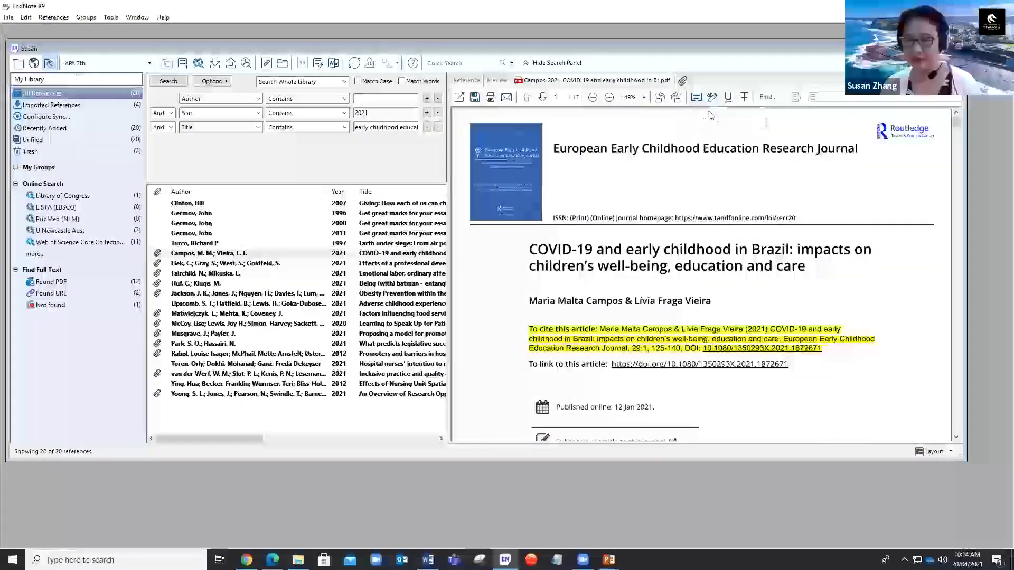
pyautogui.click(697, 98)
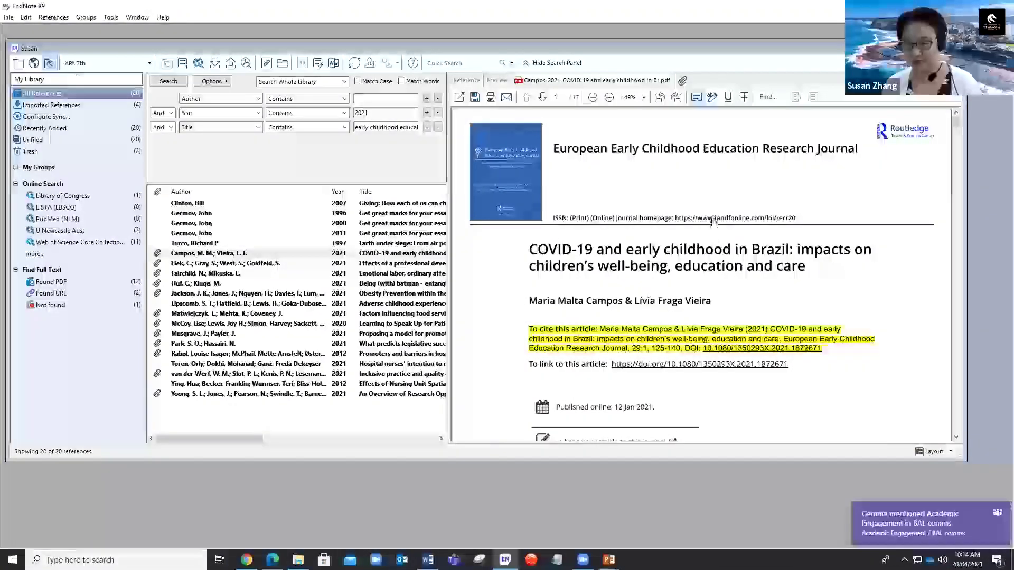
pyautogui.click(758, 288)
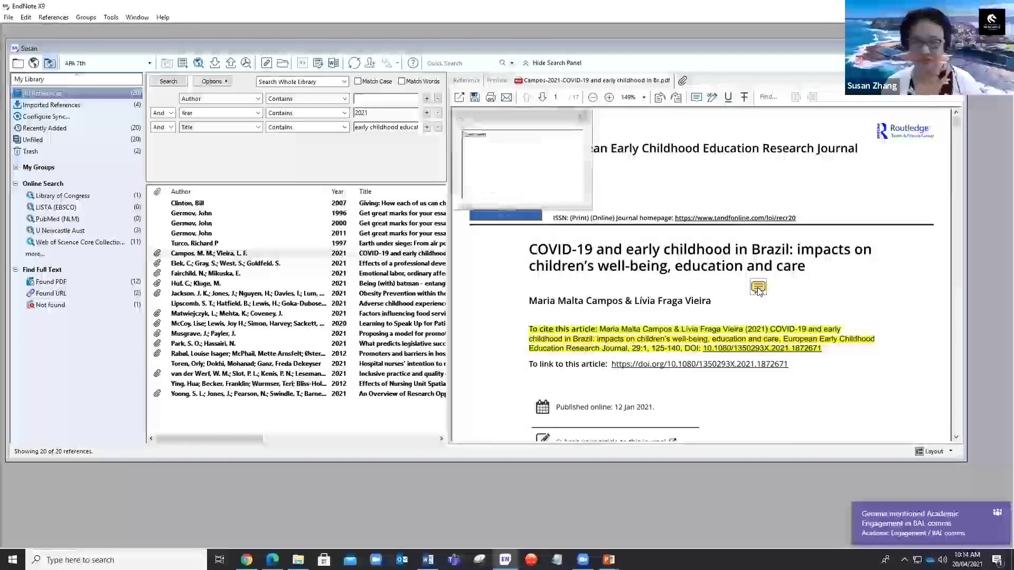
pyautogui.write('For chap')
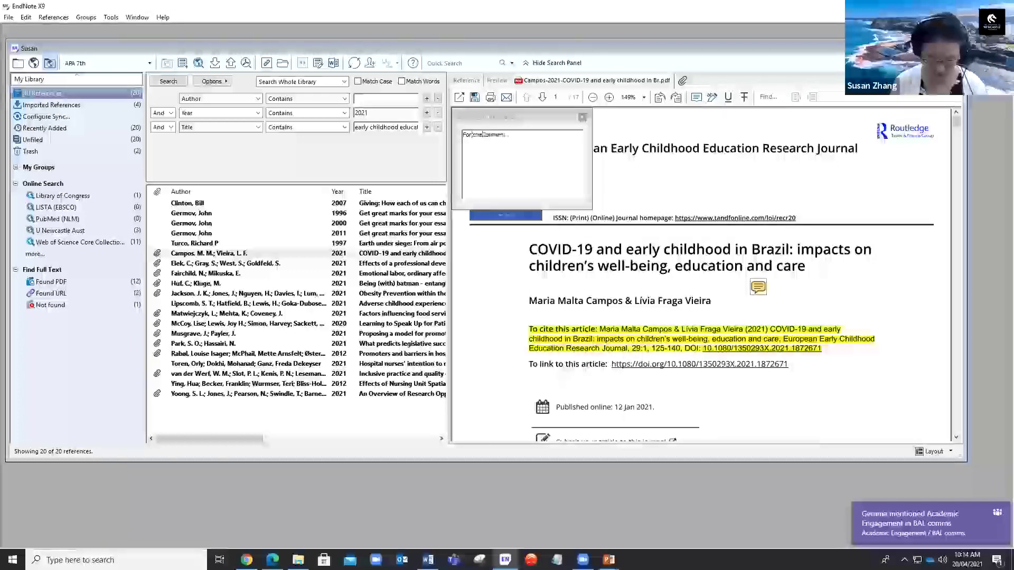
pyautogui.write('ter 1')
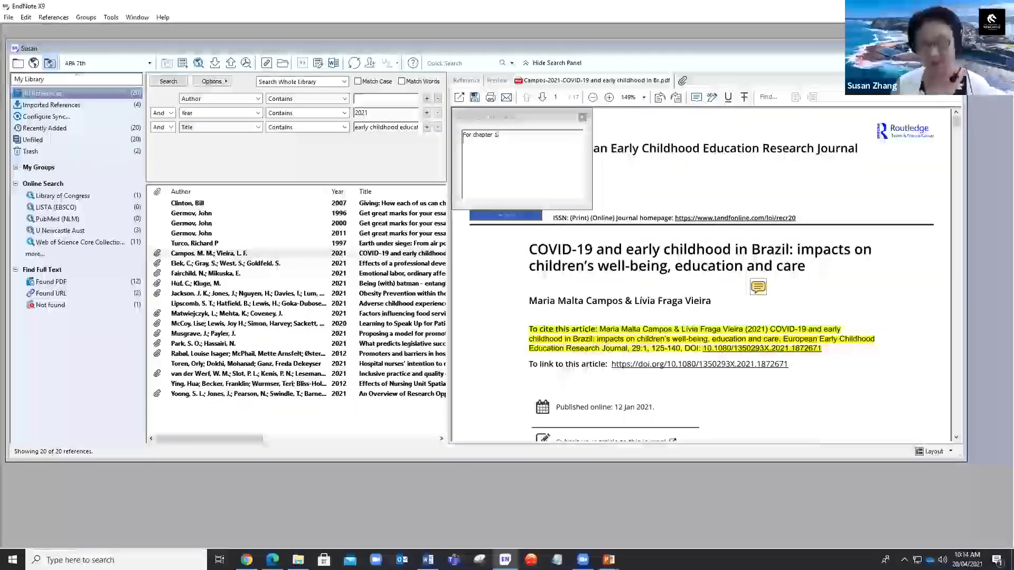
pyautogui.click(583, 118)
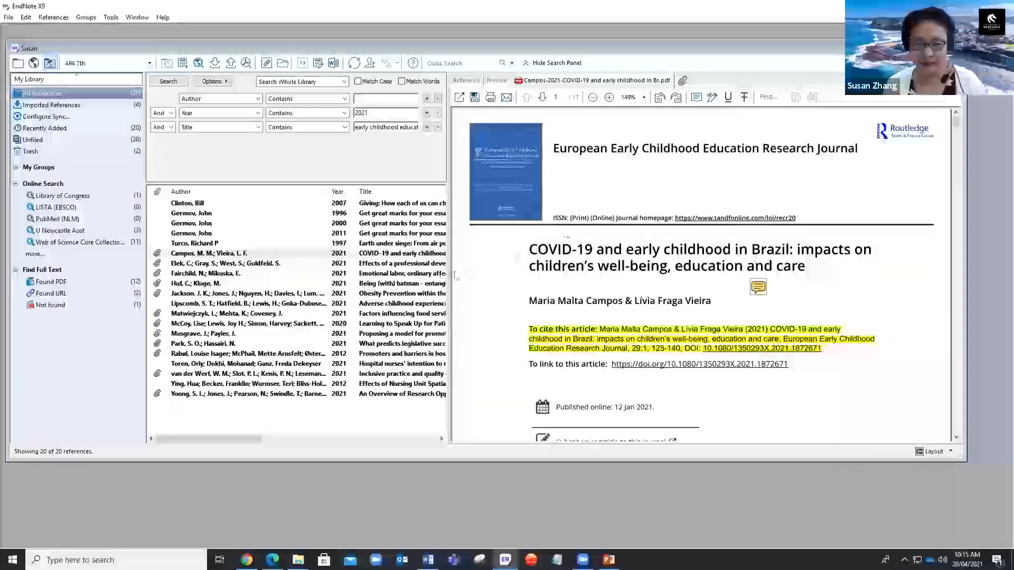
# Attach the Koala image and the Direct_Export_from_EBSCO PDF from the EN Examples folder to the COVID-19 in Brazil reference
pyautogui.moveTo(449, 274); pyautogui.dragTo(586, 248)
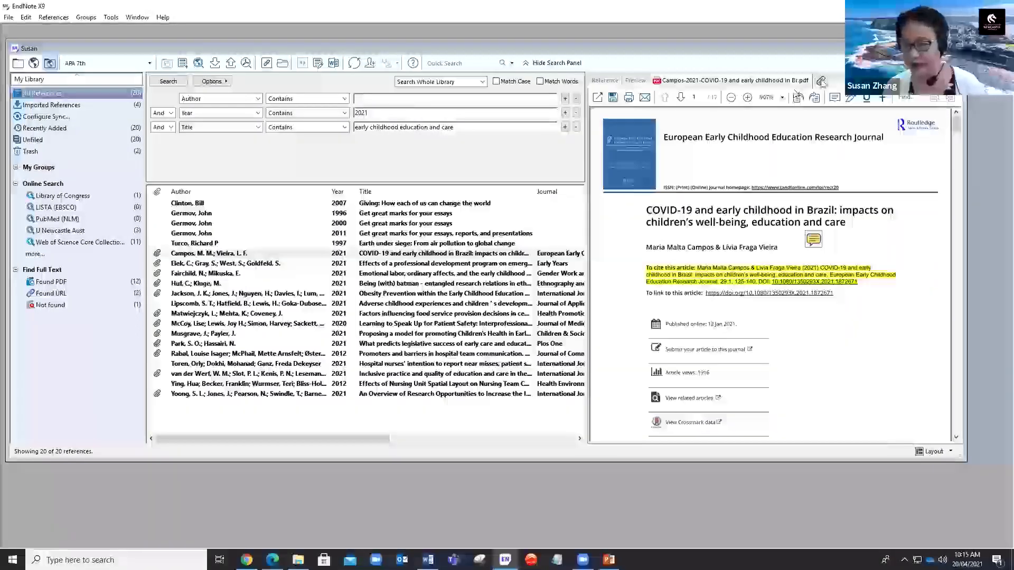
pyautogui.click(821, 82)
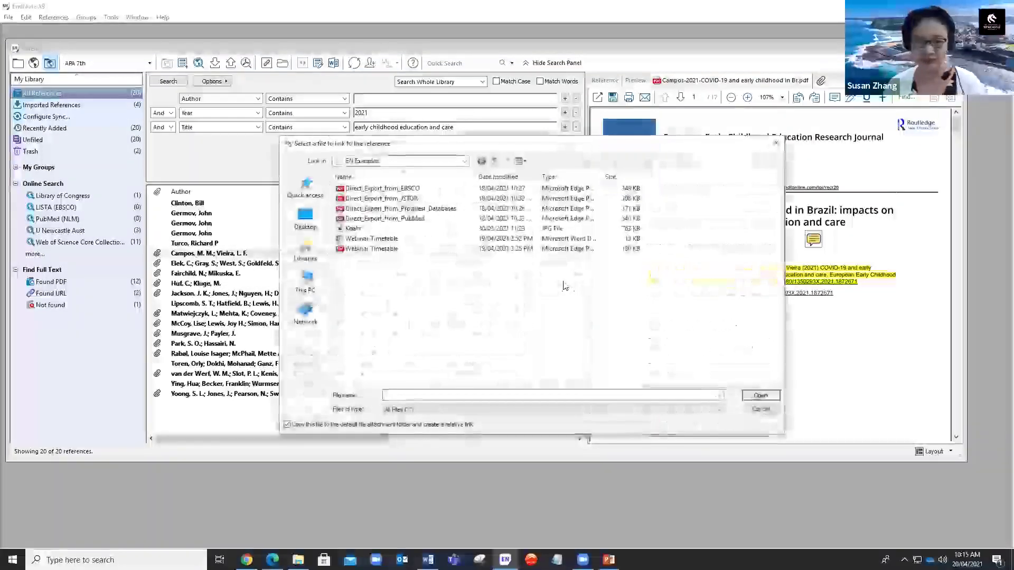
pyautogui.click(354, 229)
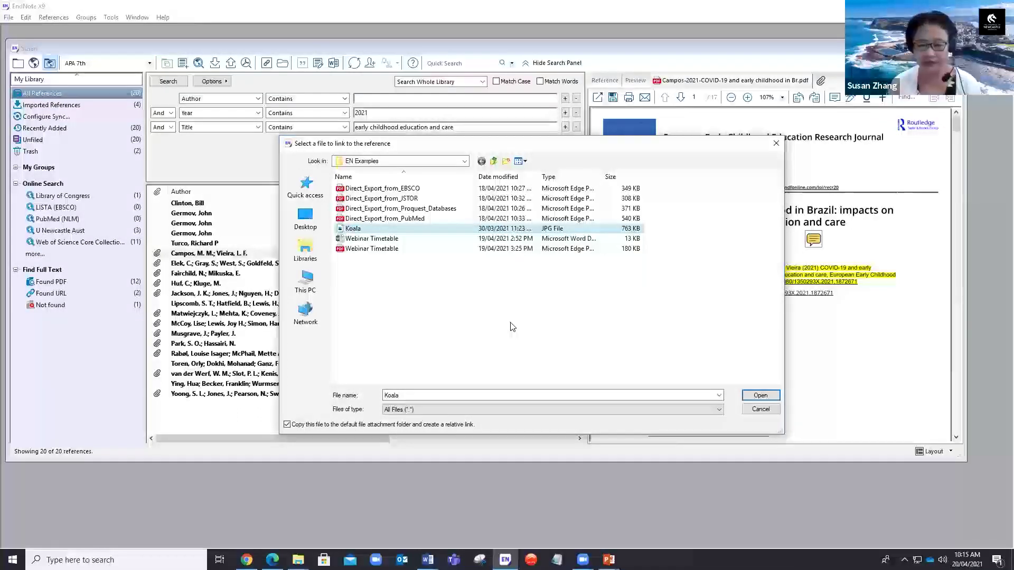
pyautogui.click(760, 395)
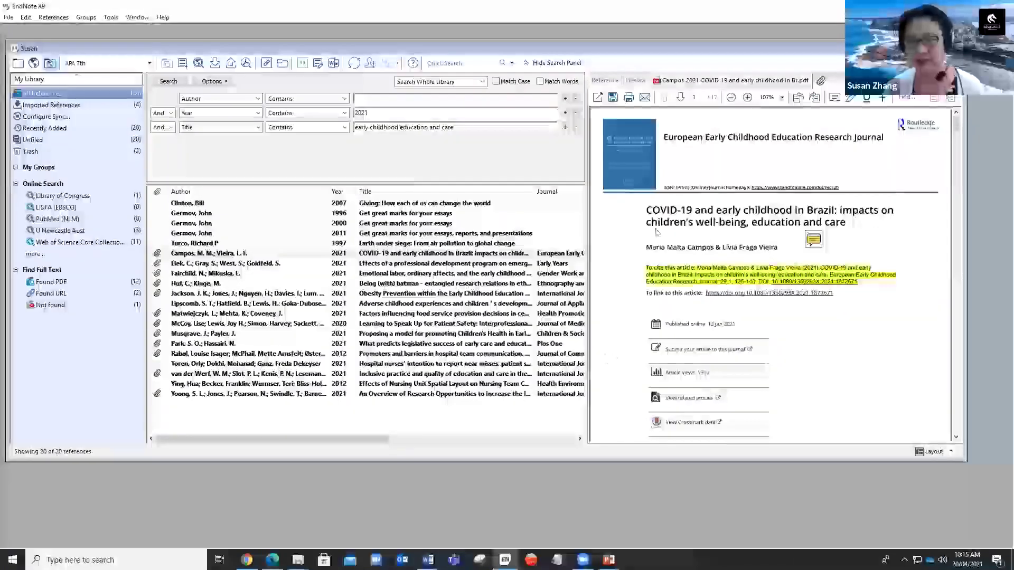
pyautogui.click(820, 80)
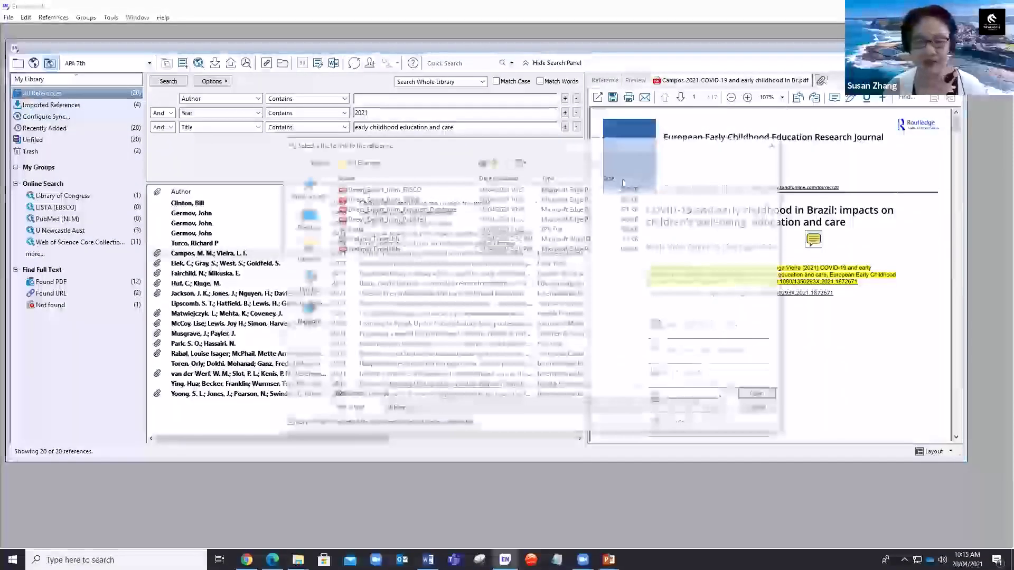
pyautogui.click(413, 191)
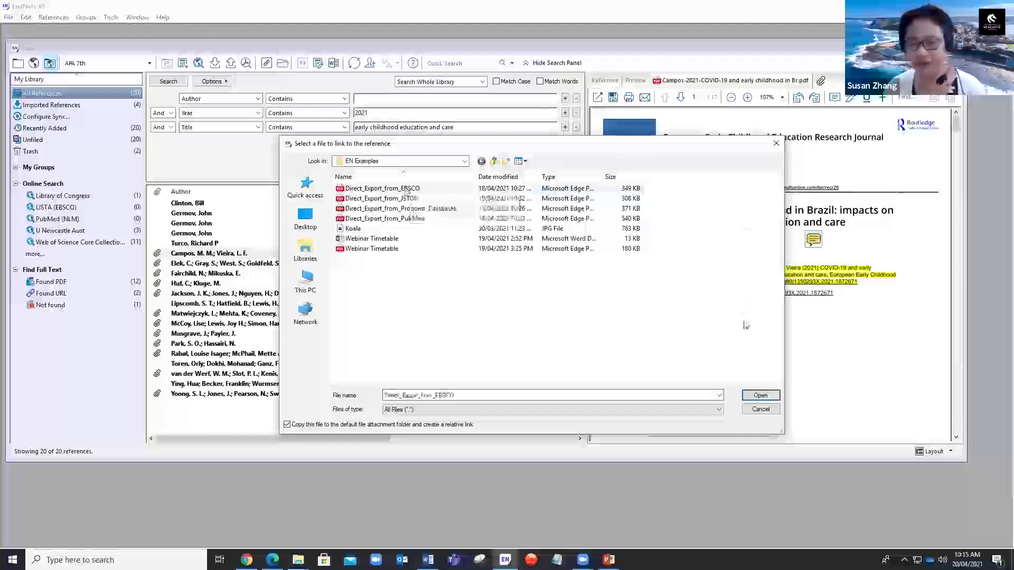
pyautogui.click(758, 395)
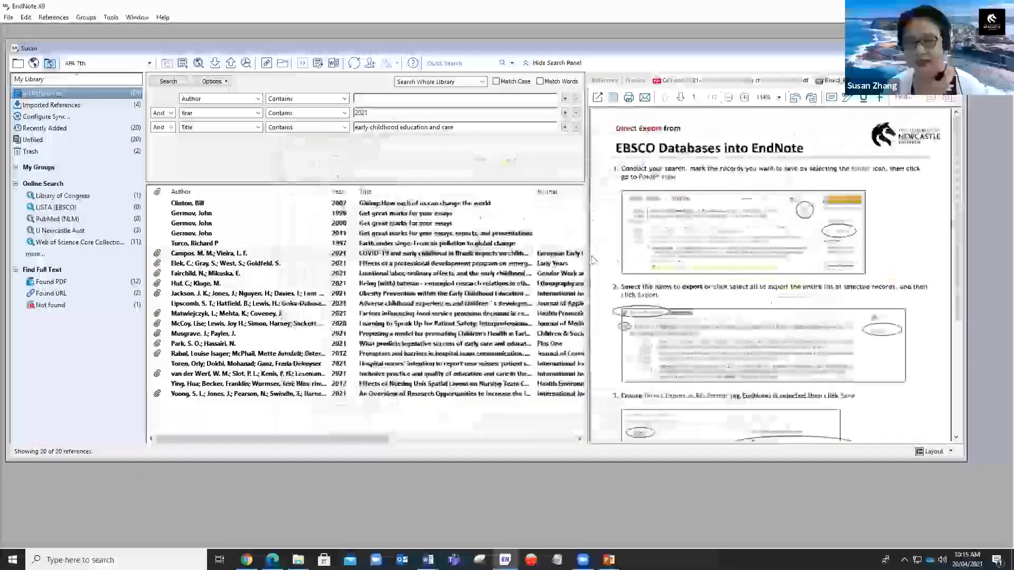
# Check both attached PDFs and the reference's File Attachments field, and view the Koala.jpg image
pyautogui.moveTo(384, 234); pyautogui.dragTo(381, 234)
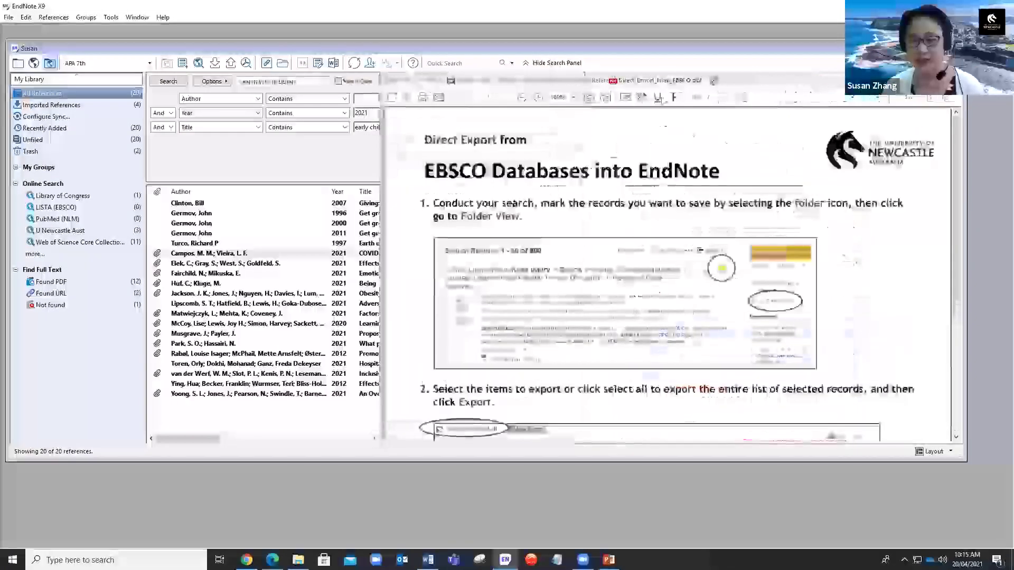
pyautogui.click(522, 82)
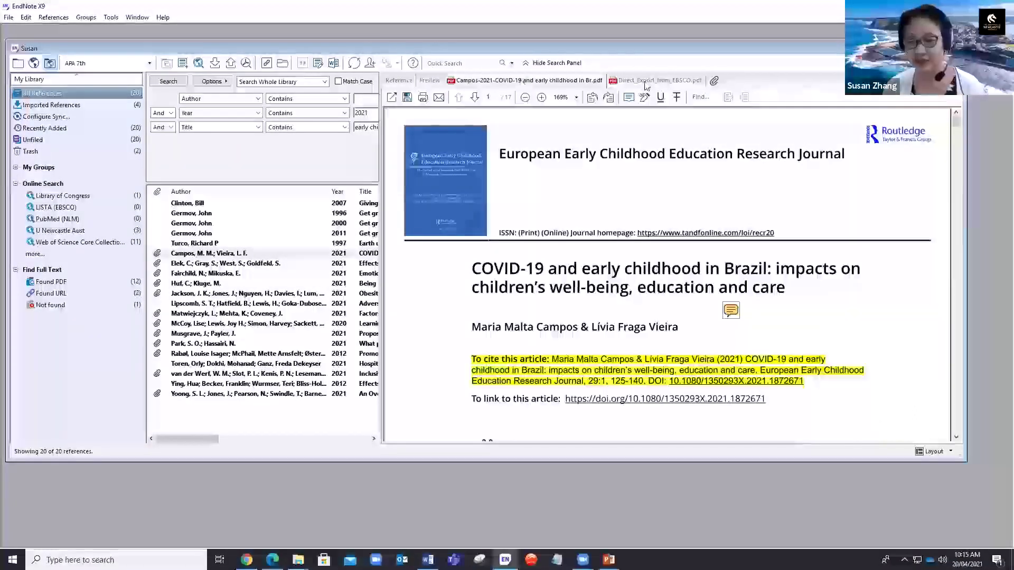
pyautogui.click(645, 82)
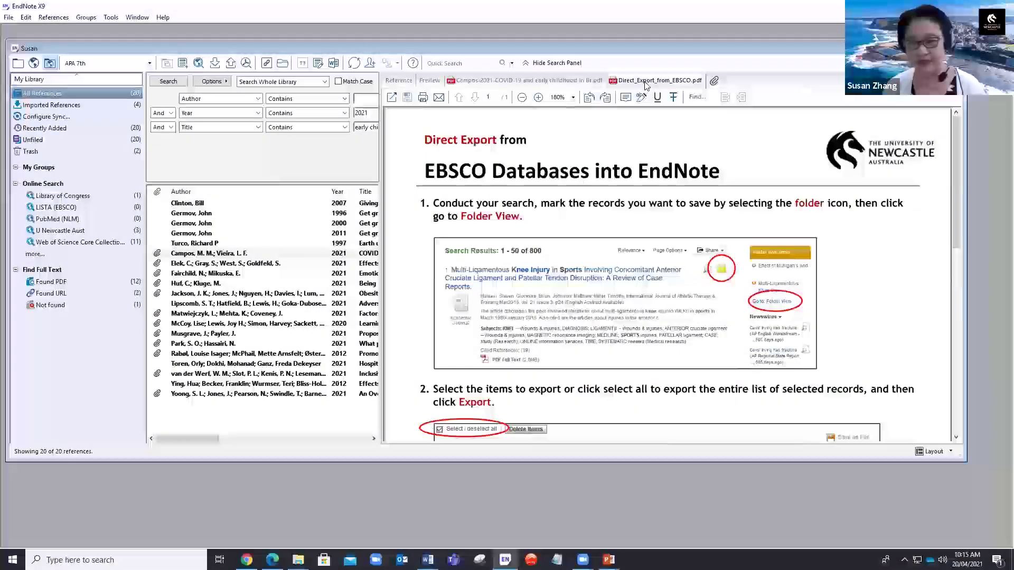
pyautogui.click(399, 83)
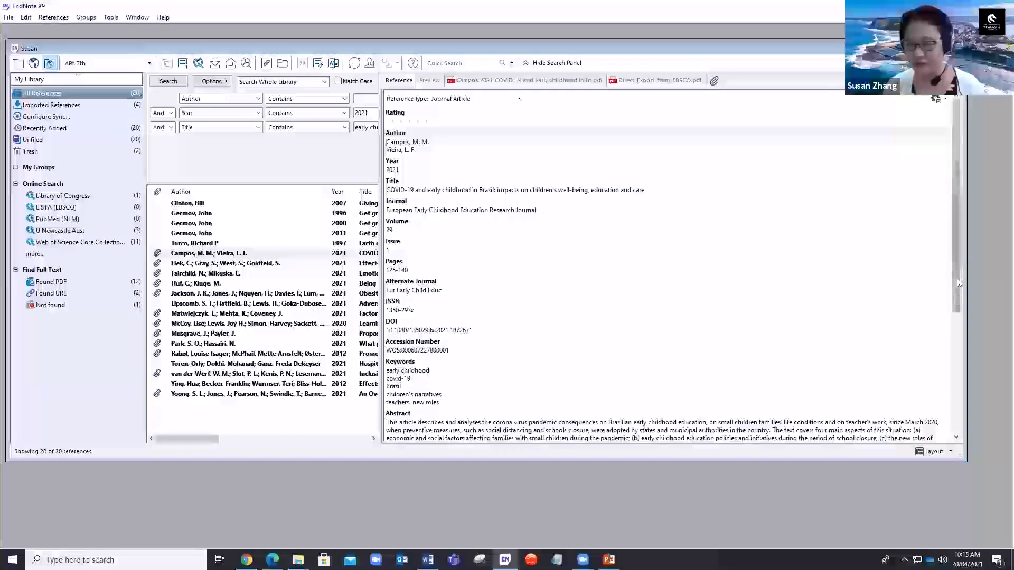
pyautogui.moveTo(958, 283); pyautogui.dragTo(958, 372)
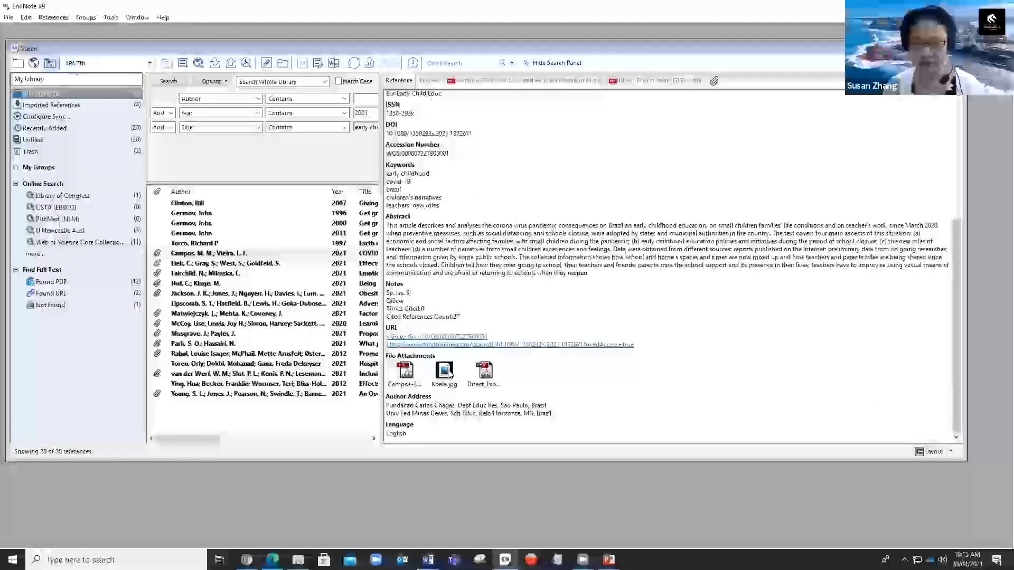
pyautogui.click(446, 371)
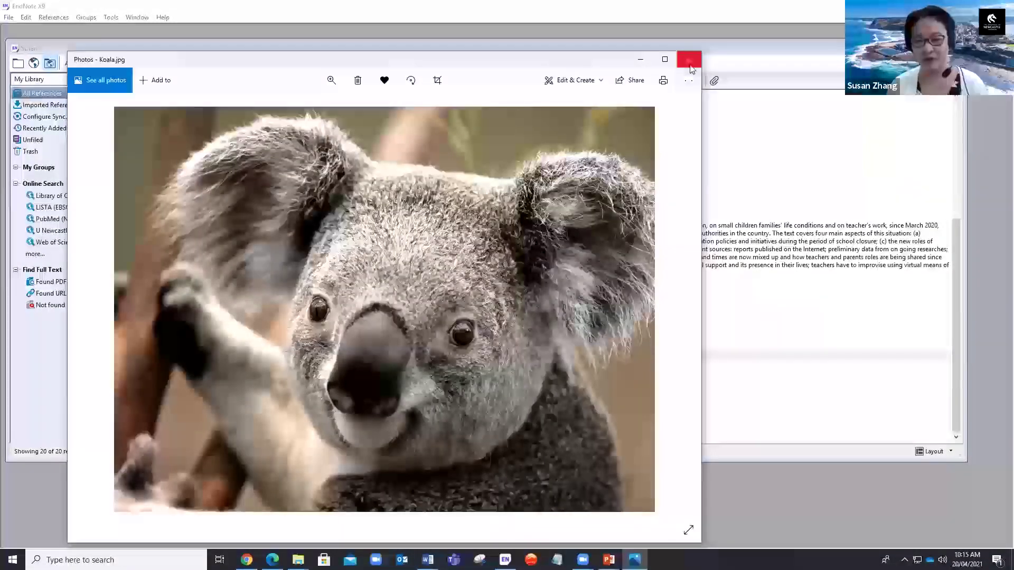
pyautogui.click(690, 64)
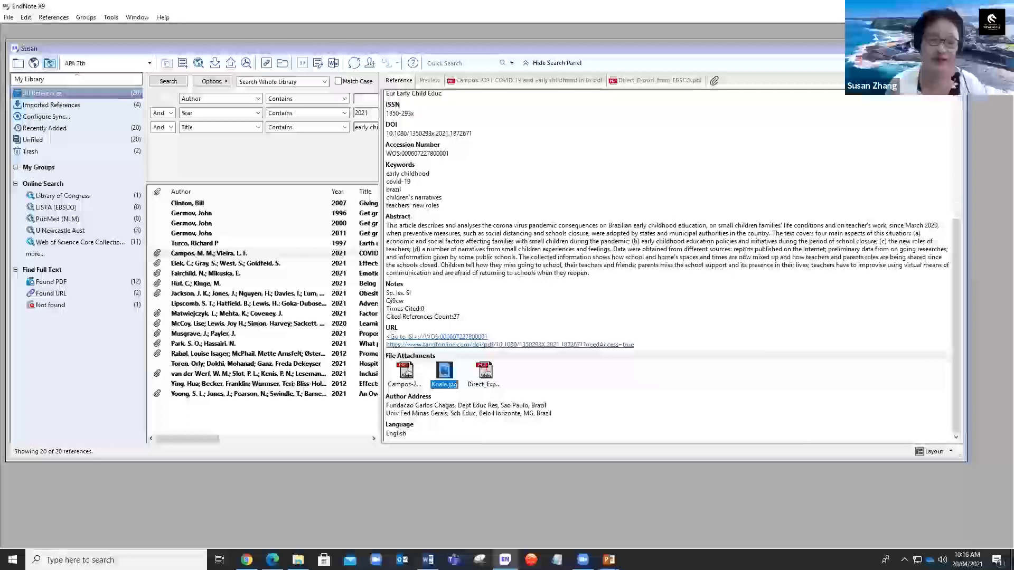
# Widen the reference list and create two groups named Books and Articles under My Groups
pyautogui.moveTo(378, 257); pyautogui.dragTo(701, 256)
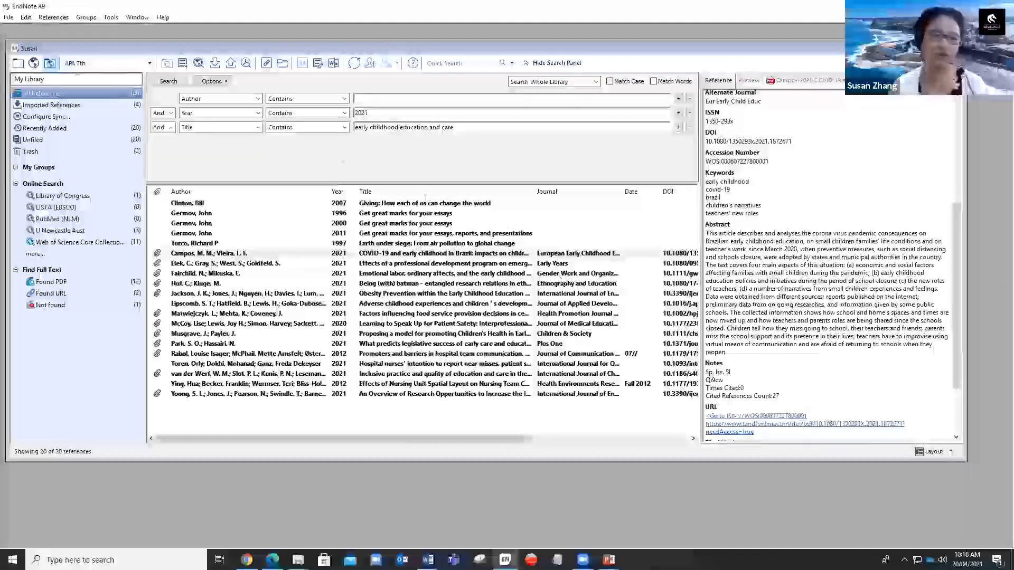
pyautogui.rightClick(45, 169)
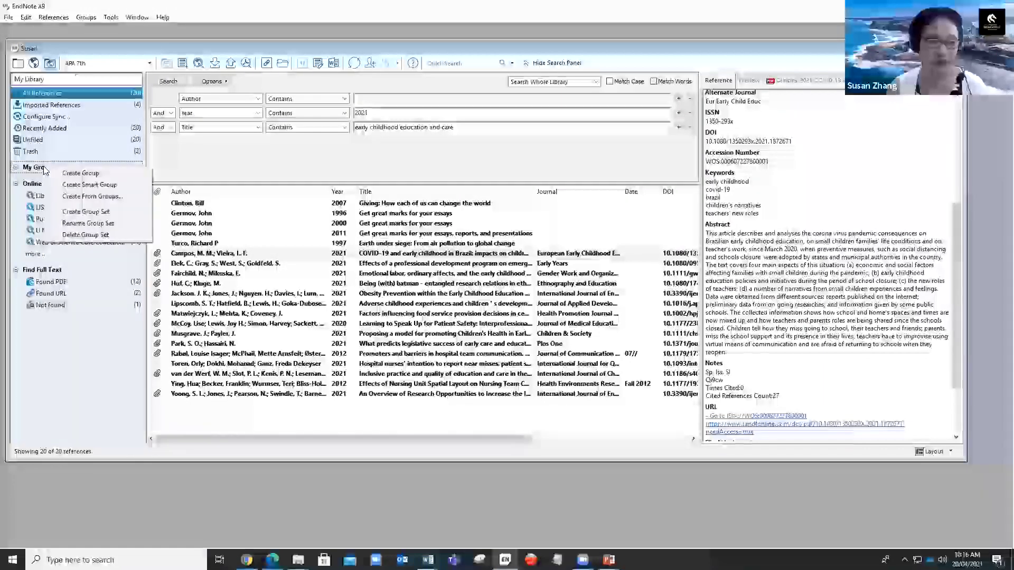
pyautogui.click(68, 174)
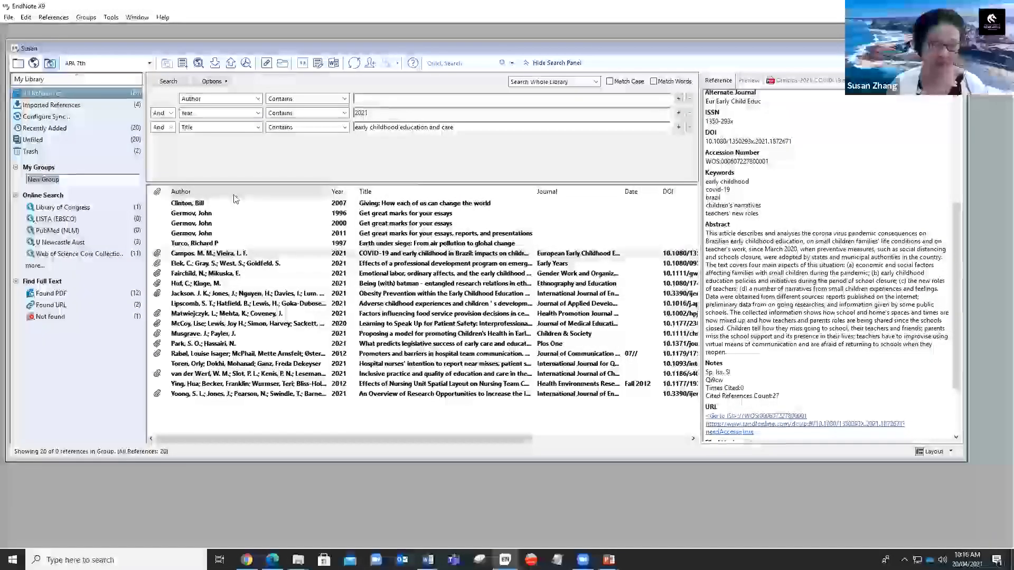
pyautogui.write('Nook')
pyautogui.press('Return')
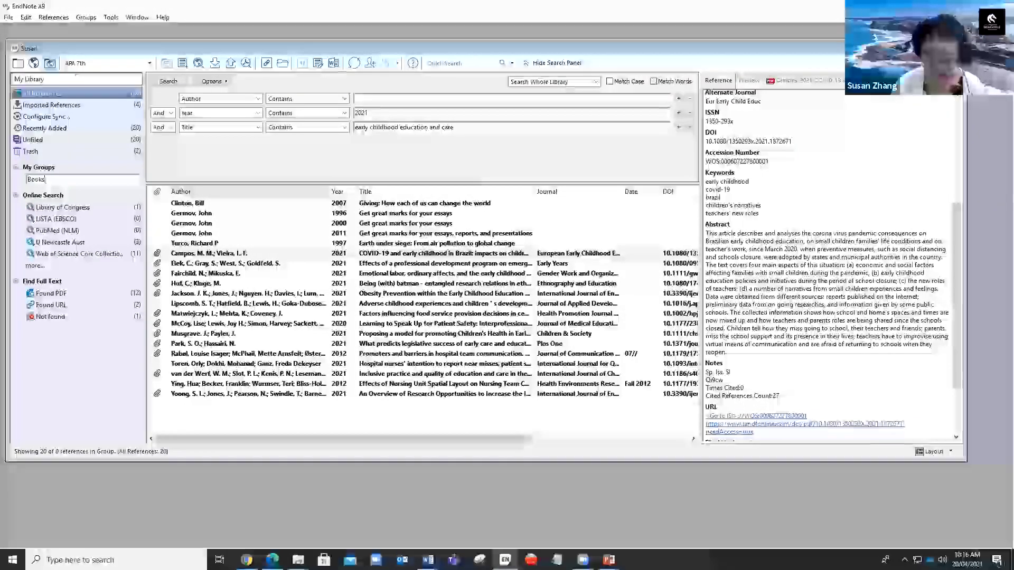
pyautogui.rightClick(52, 168)
pyautogui.click(79, 175)
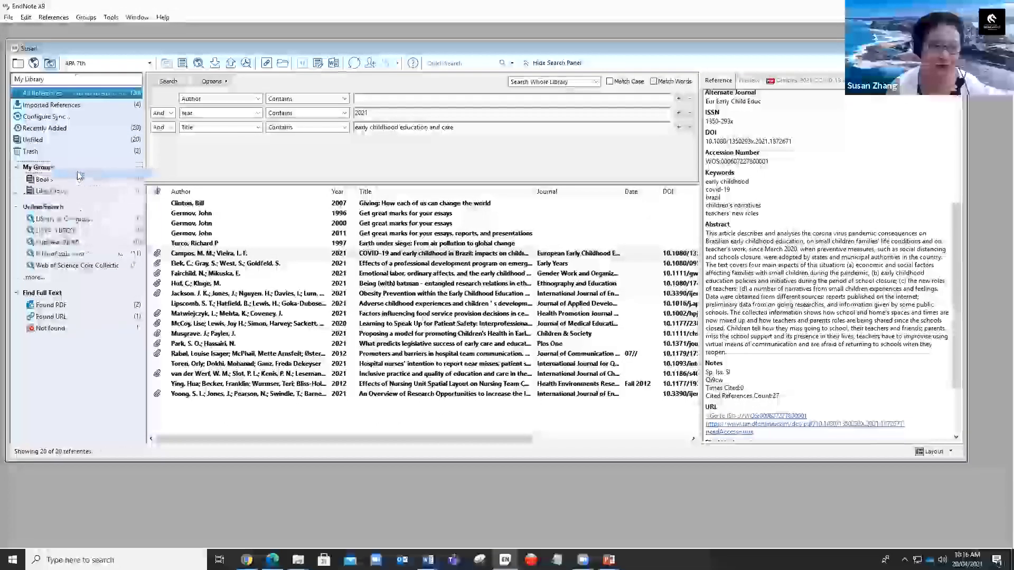
pyautogui.write('Articles')
pyautogui.press('Return')
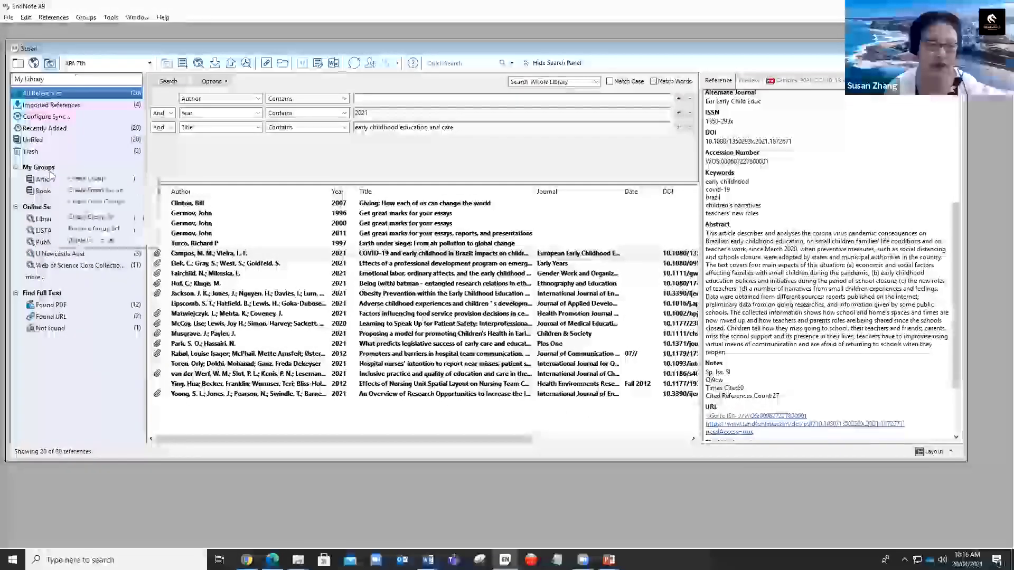
# Create a group named "To be checked" under My Groups and maximize the library window
pyautogui.rightClick(45, 168)
pyautogui.click(74, 177)
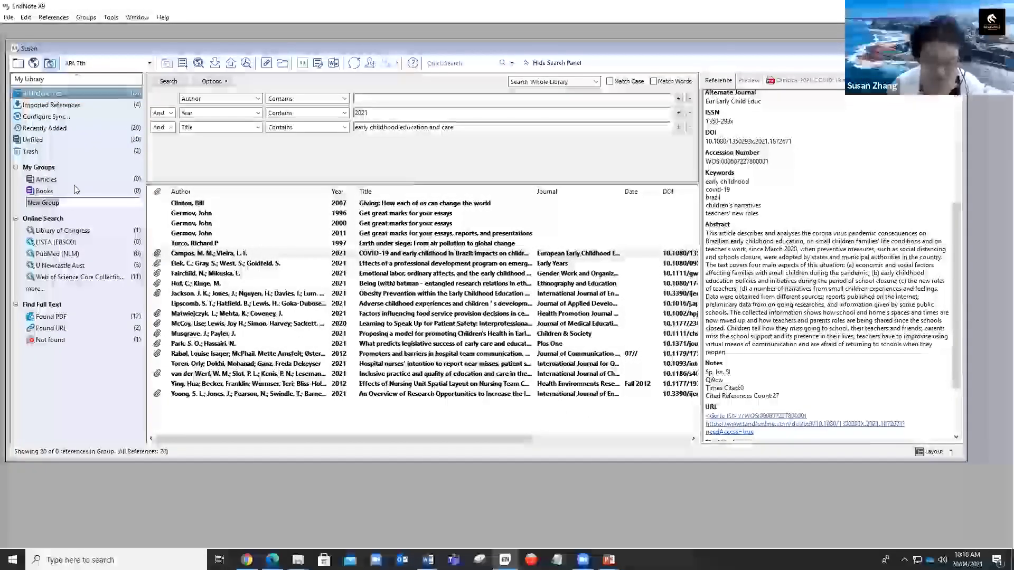
pyautogui.write('To be checked')
pyautogui.press('Return')
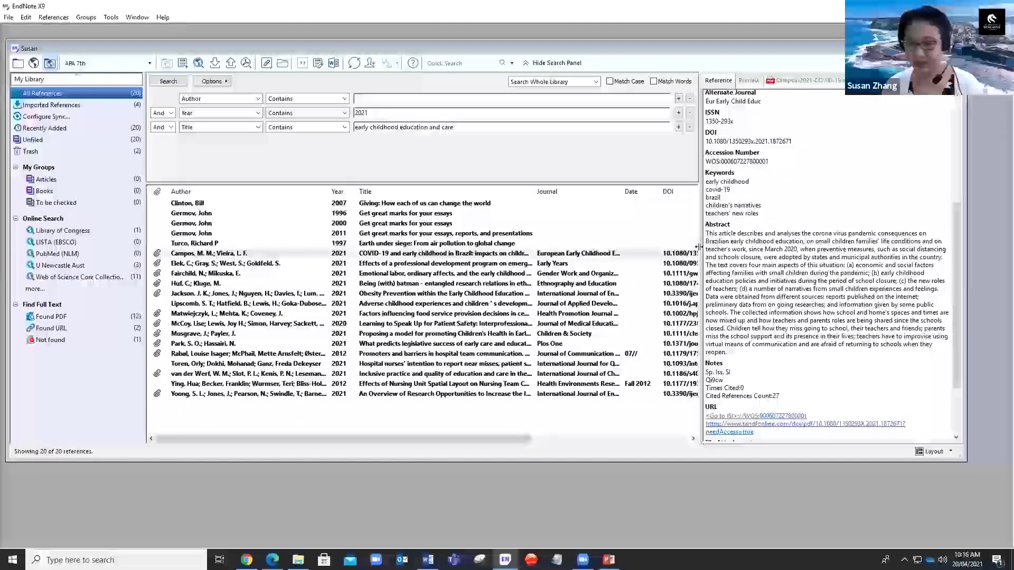
pyautogui.click(939, 48)
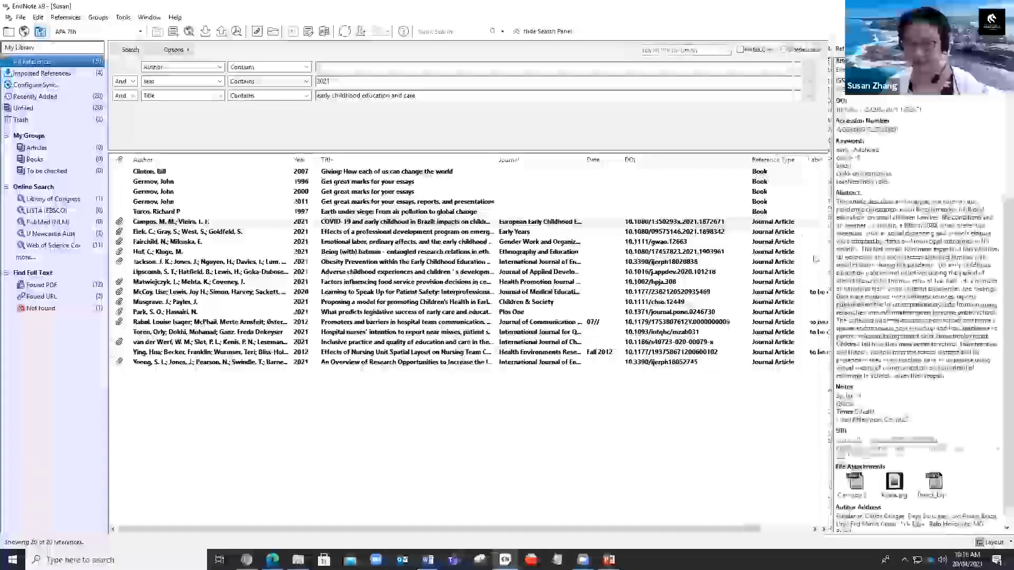
# Add the five Book references, from Giving to Earth under siege, to the Books group
pyautogui.click(763, 172)
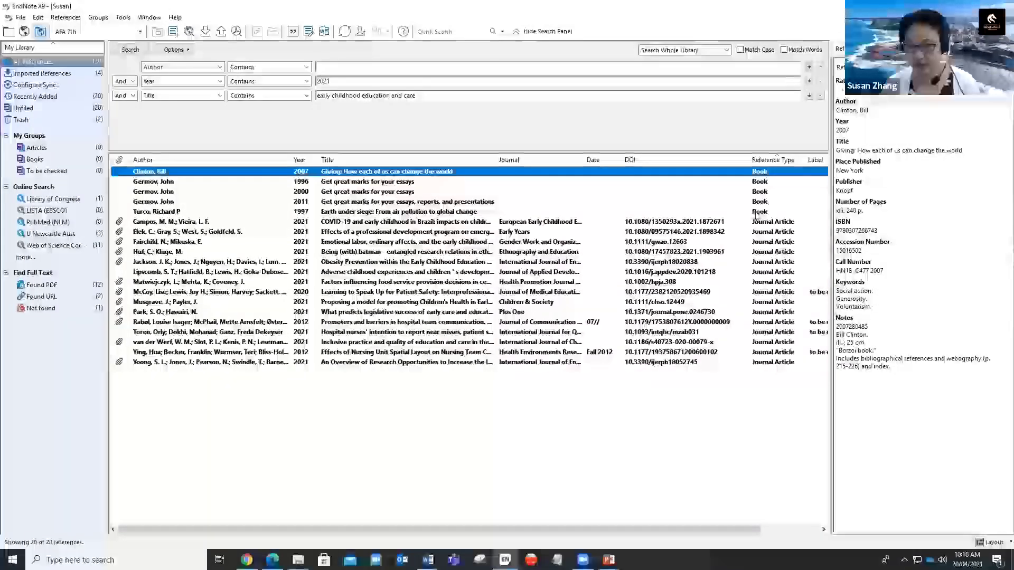
pyautogui.keyDown('shift'); pyautogui.click(766, 212); pyautogui.keyUp('shift')
pyautogui.moveTo(290, 193); pyautogui.dragTo(72, 160)
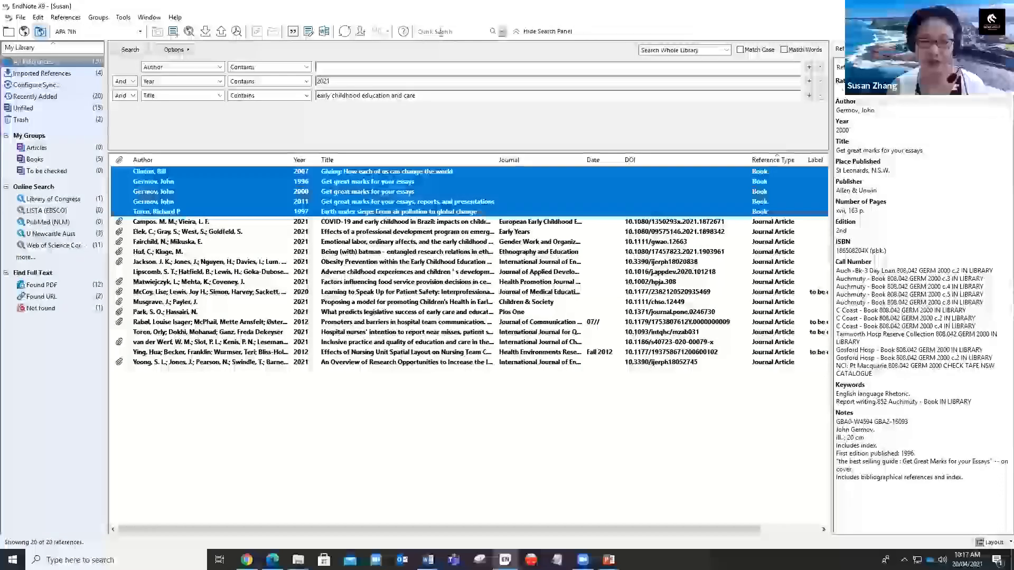
# Search the whole library for "to be checked asap"
pyautogui.click(459, 31)
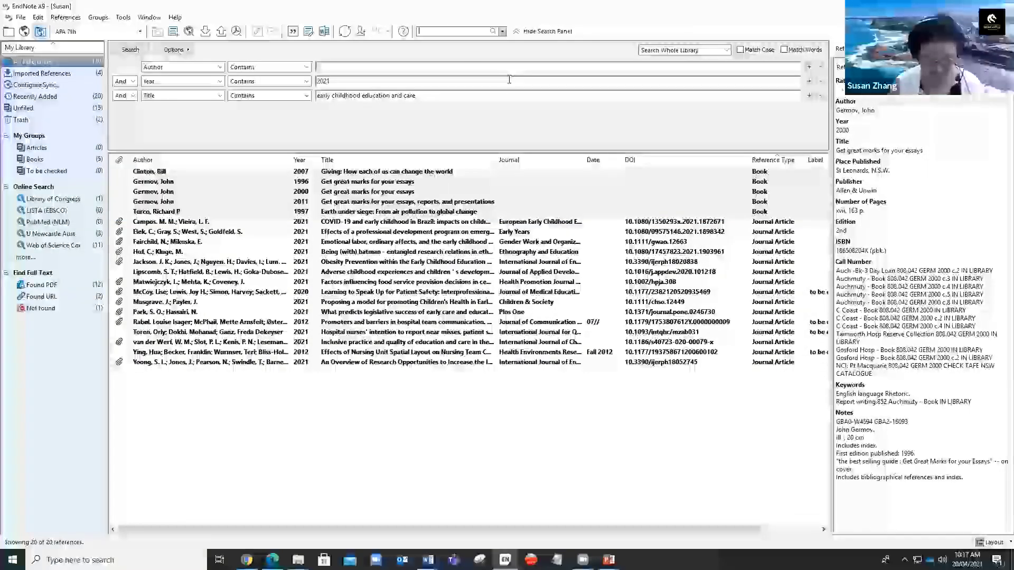
pyautogui.write('to be check')
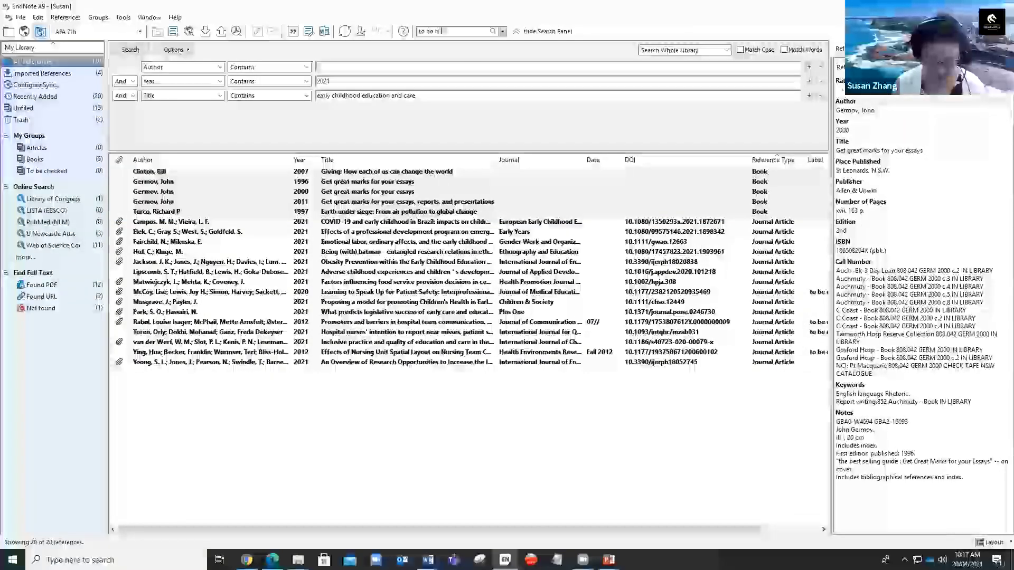
pyautogui.write('d as')
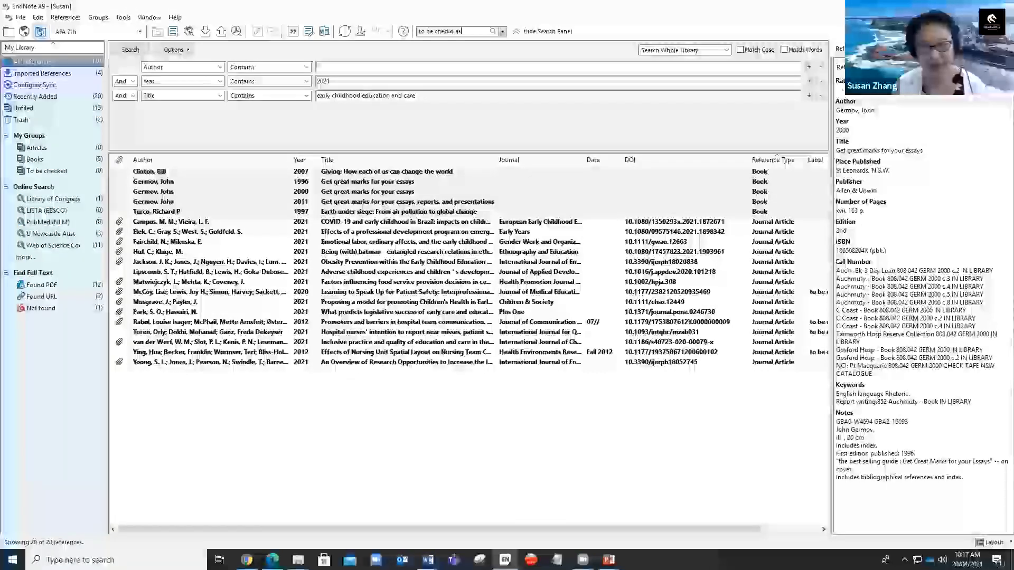
pyautogui.press('BackSpace')
pyautogui.write('ed asap')
pyautogui.press('Return')
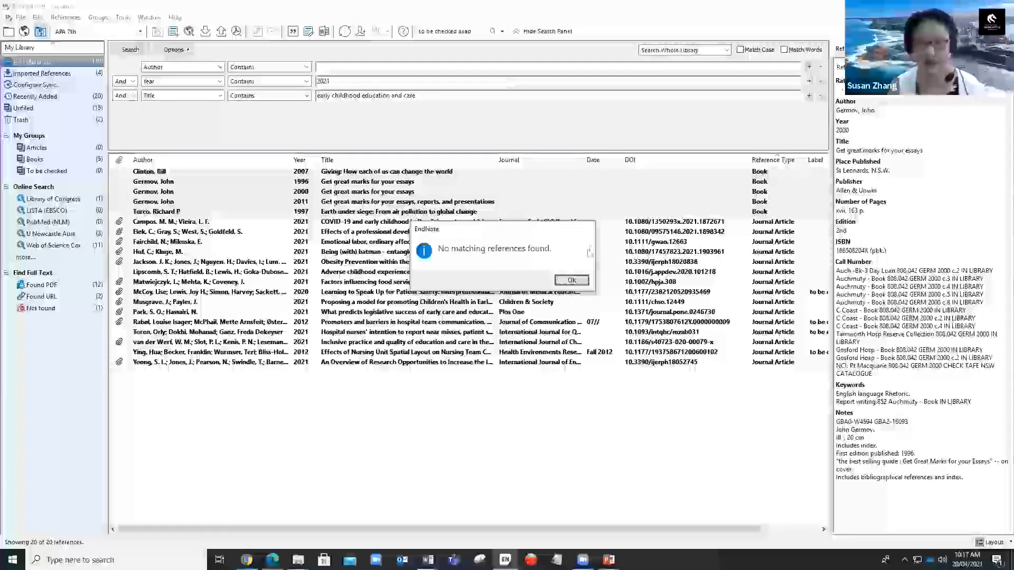
pyautogui.click(571, 280)
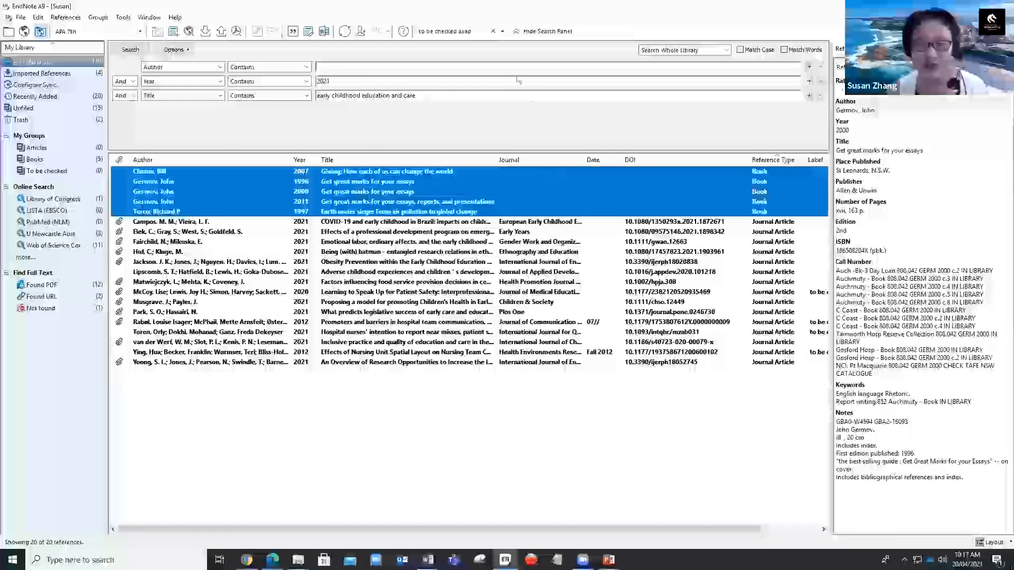
# Shorten the quick search to "to be checked", run it, and view the contents of the To be checked group
pyautogui.click(465, 33)
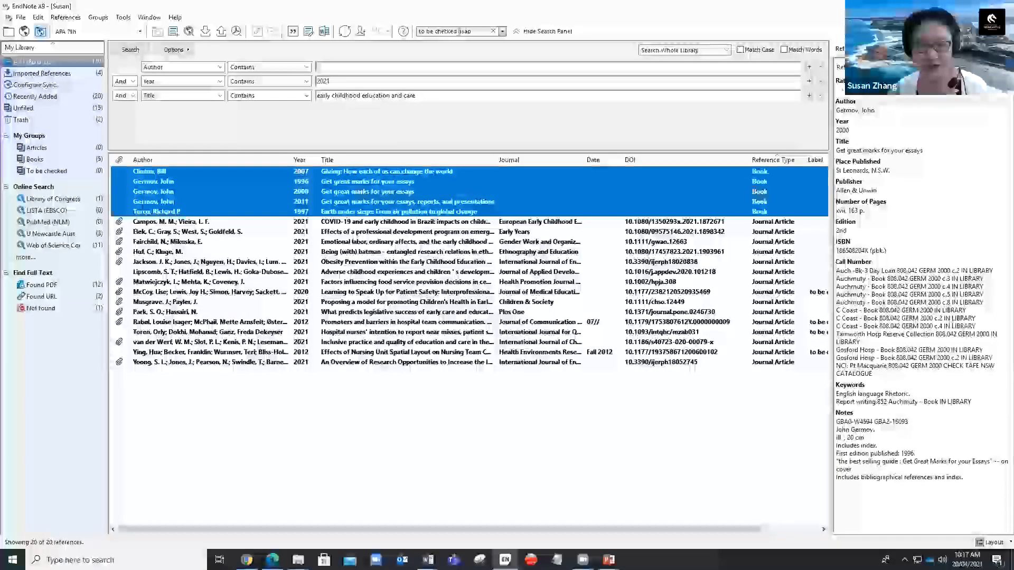
pyautogui.doubleClick(464, 31)
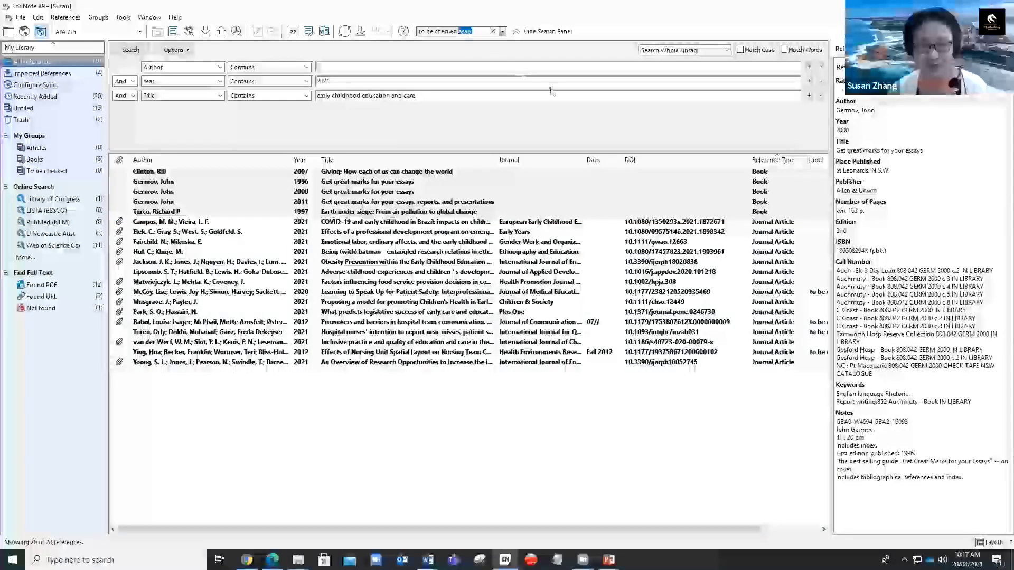
pyautogui.press('BackSpace')
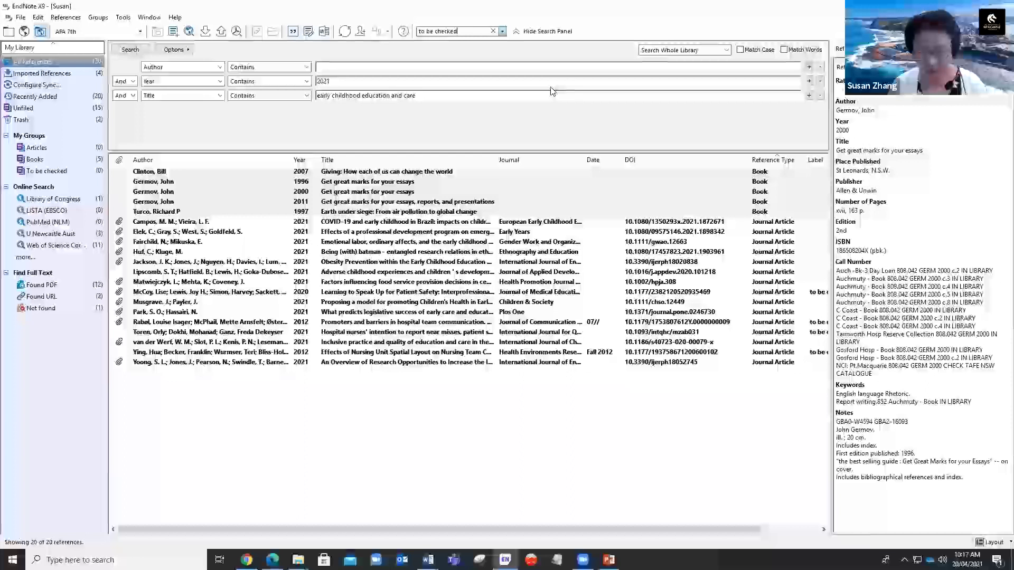
pyautogui.press('Return')
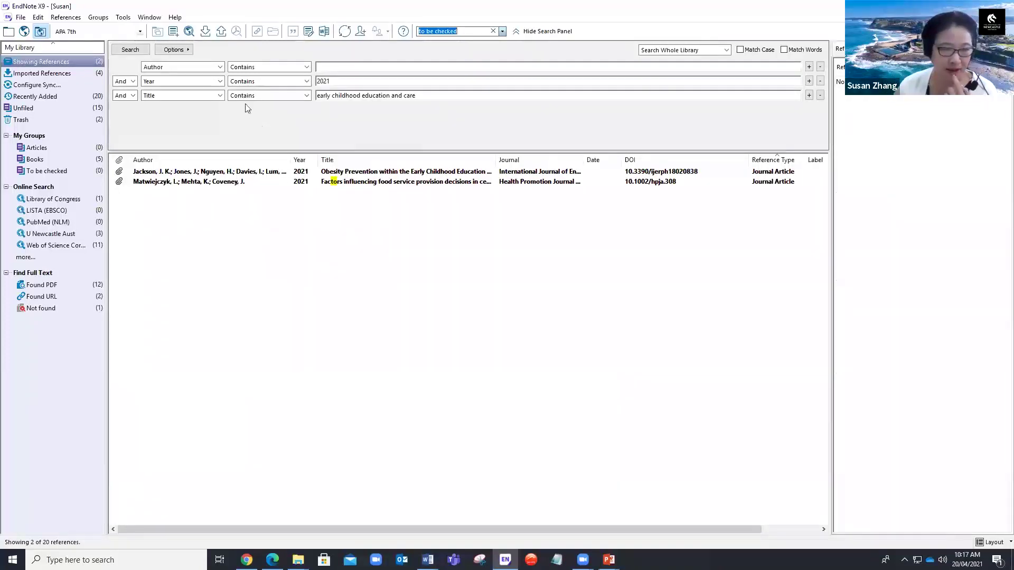
pyautogui.click(46, 171)
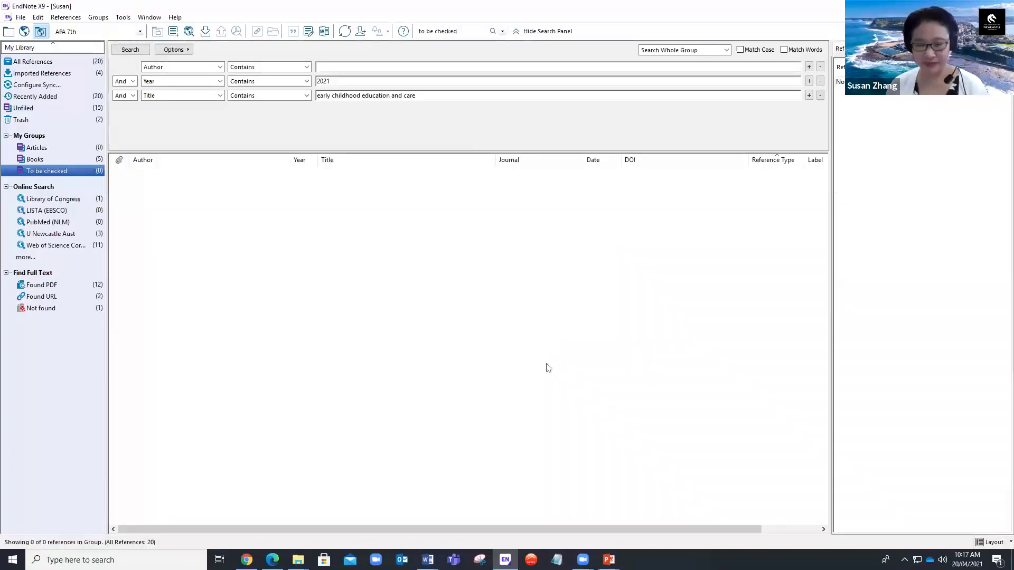
# Sort all references by Label and add the four labelled "to be chekced asap" to the To be checked group
pyautogui.click(33, 61)
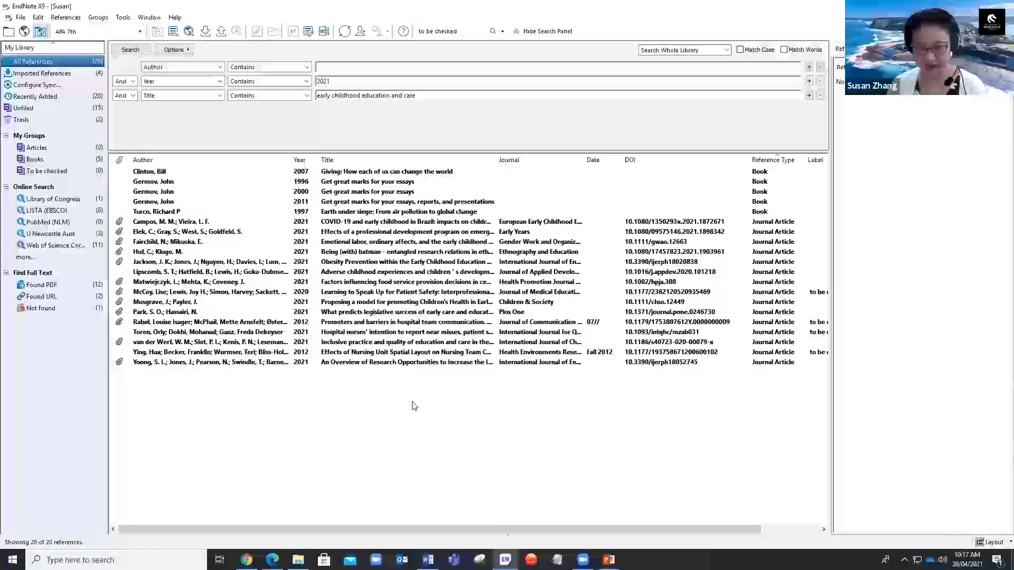
pyautogui.hscroll(3, 414, 406)
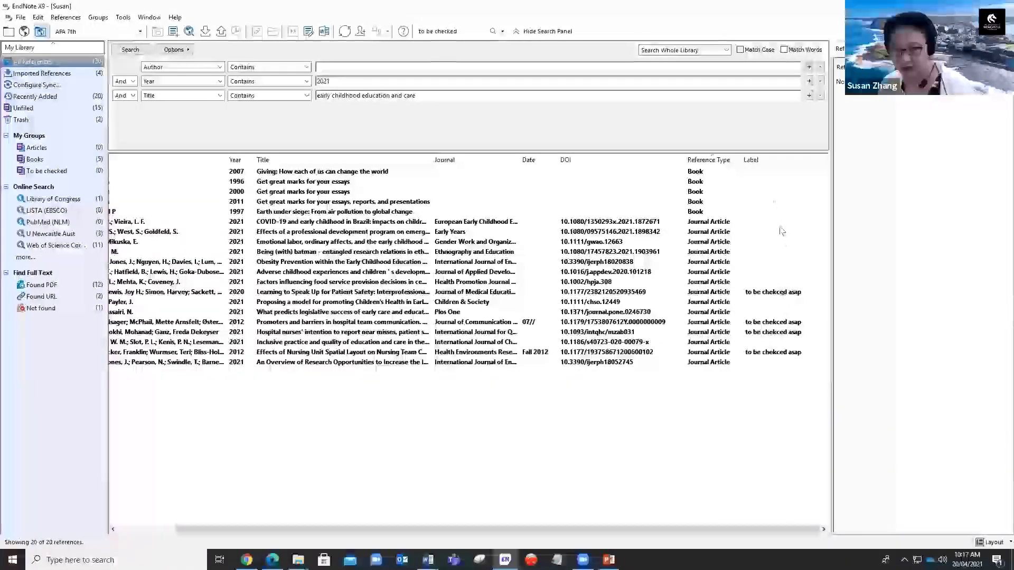
pyautogui.click(766, 158)
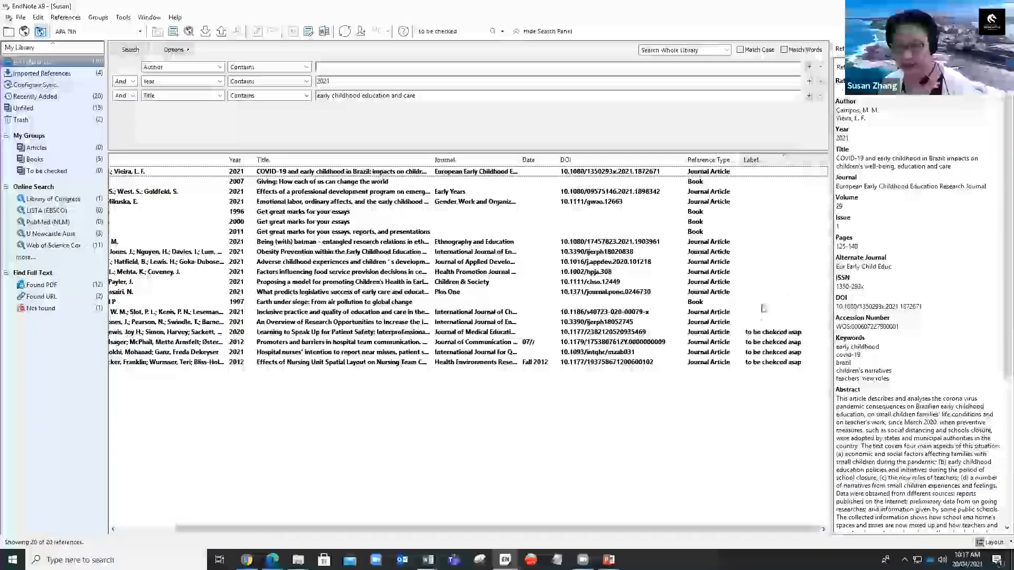
pyautogui.click(759, 333)
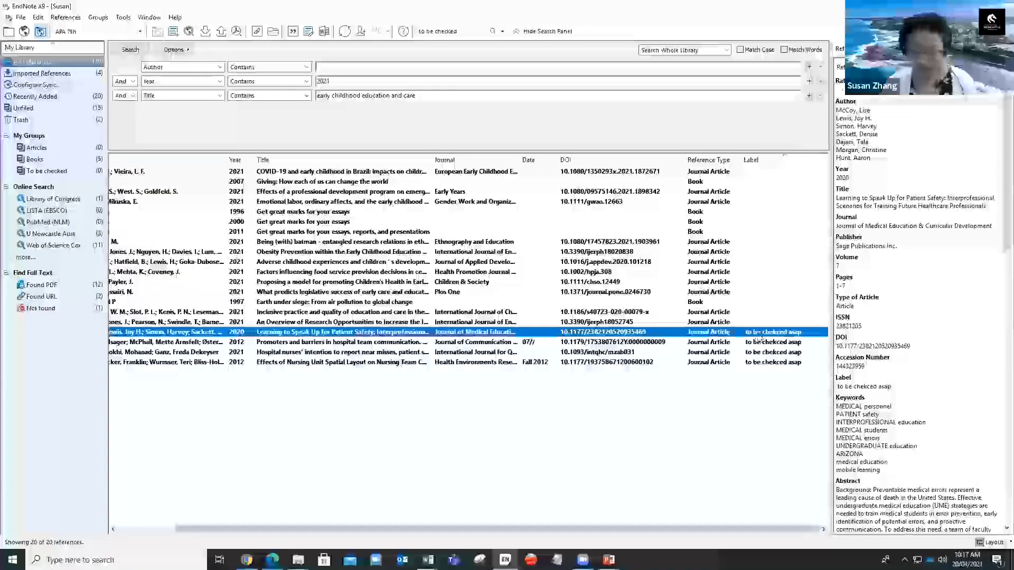
pyautogui.keyDown('shift'); pyautogui.click(746, 363); pyautogui.keyUp('shift')
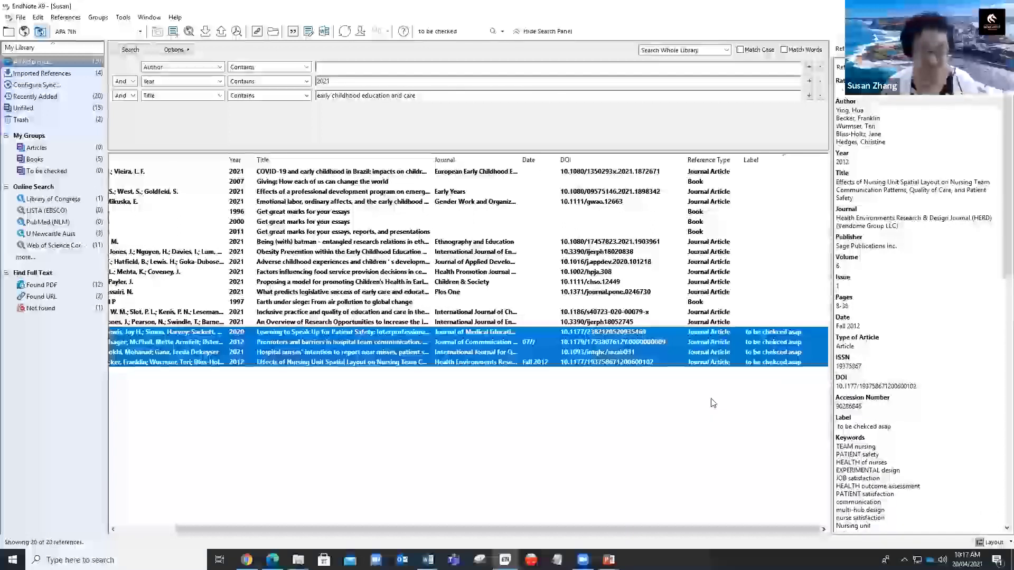
pyautogui.moveTo(324, 349); pyautogui.dragTo(68, 179)
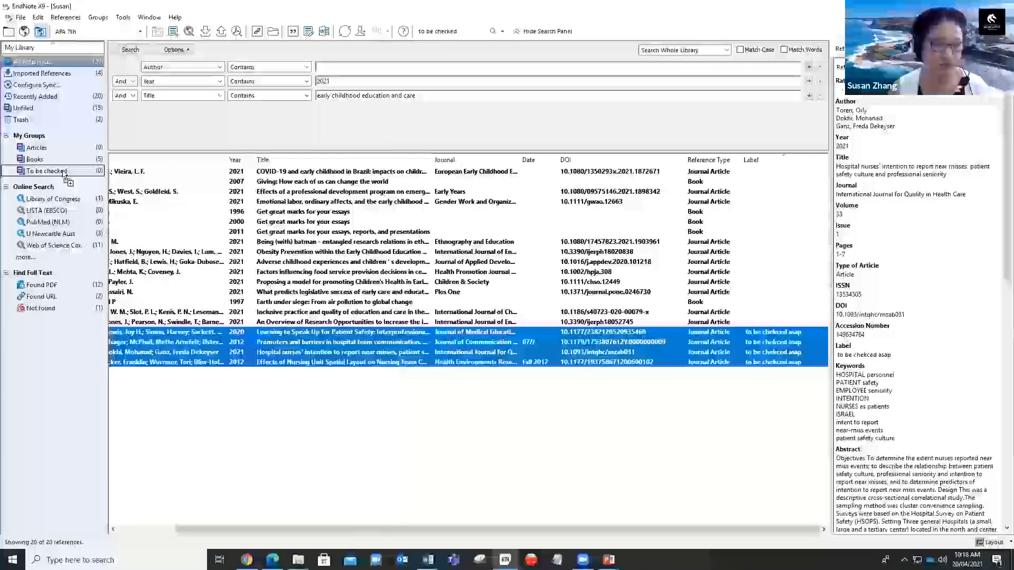
pyautogui.click(190, 399)
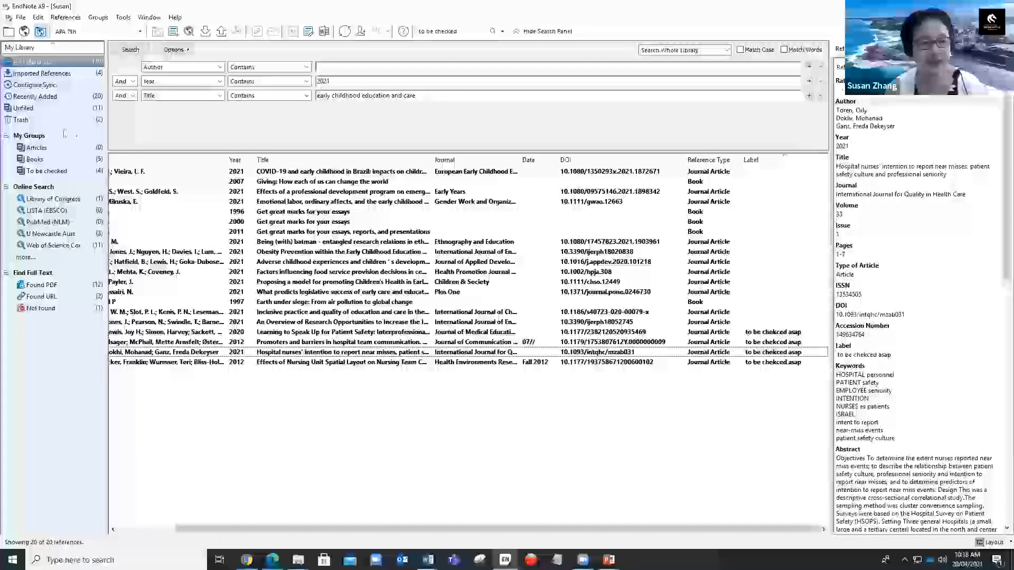
# Create a new group set named Thesis
pyautogui.rightClick(54, 137)
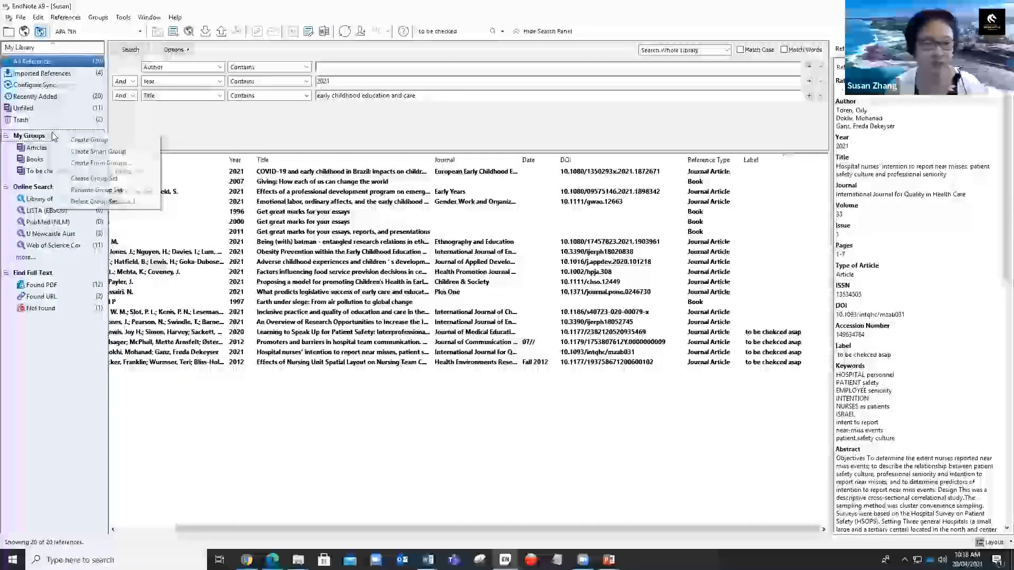
pyautogui.click(100, 177)
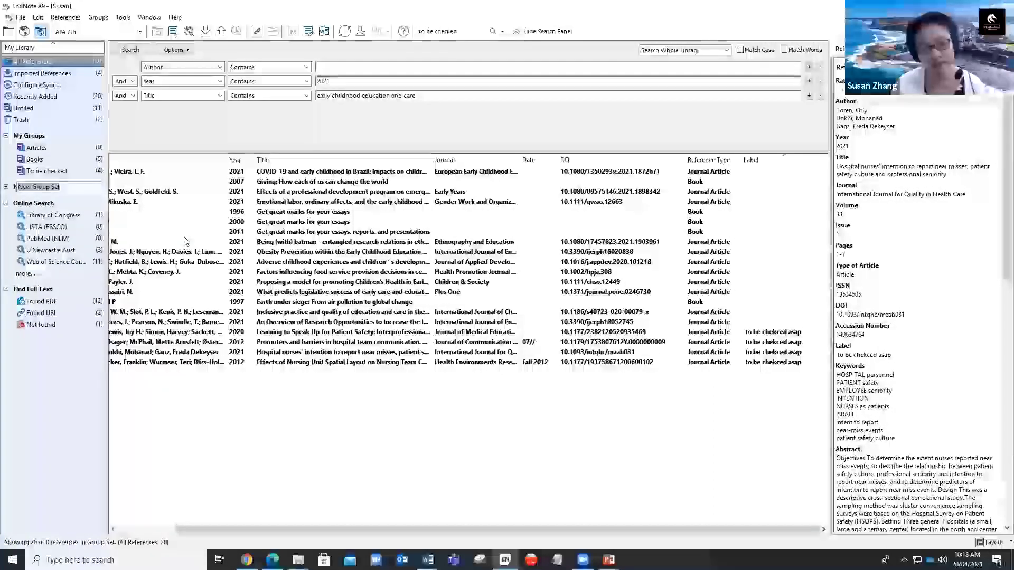
pyautogui.write('TH')
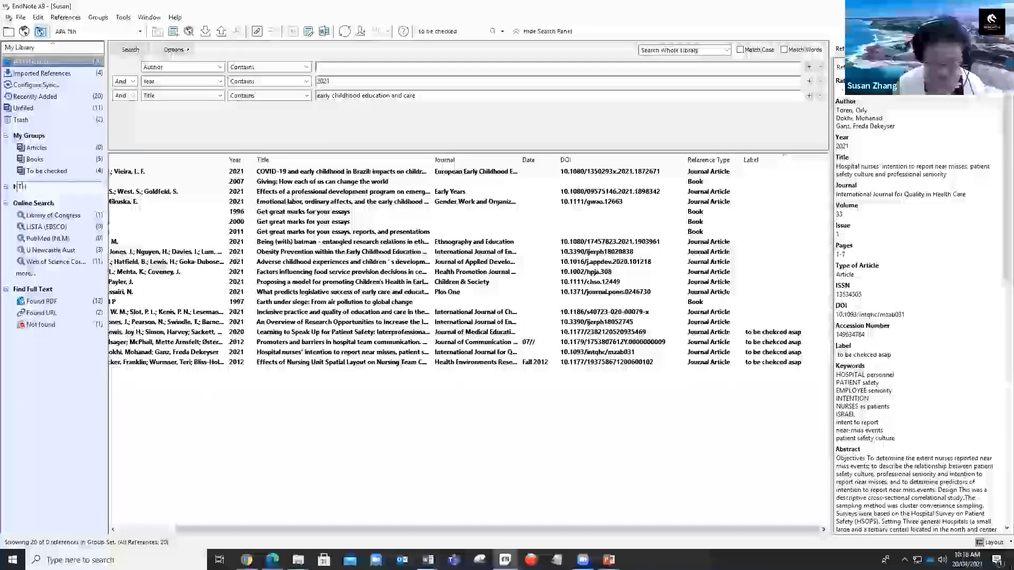
pyautogui.write('esis')
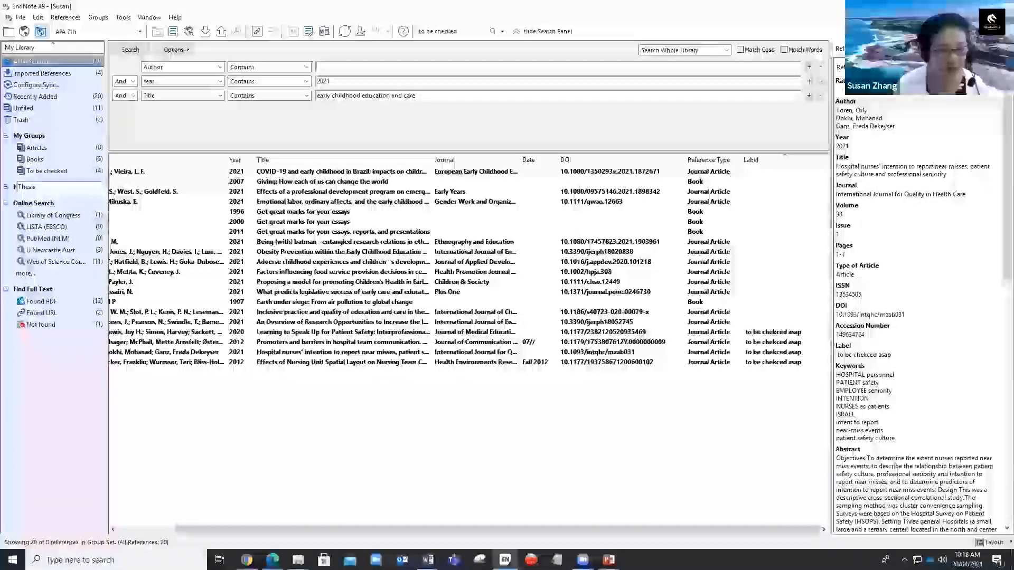
pyautogui.press('Return')
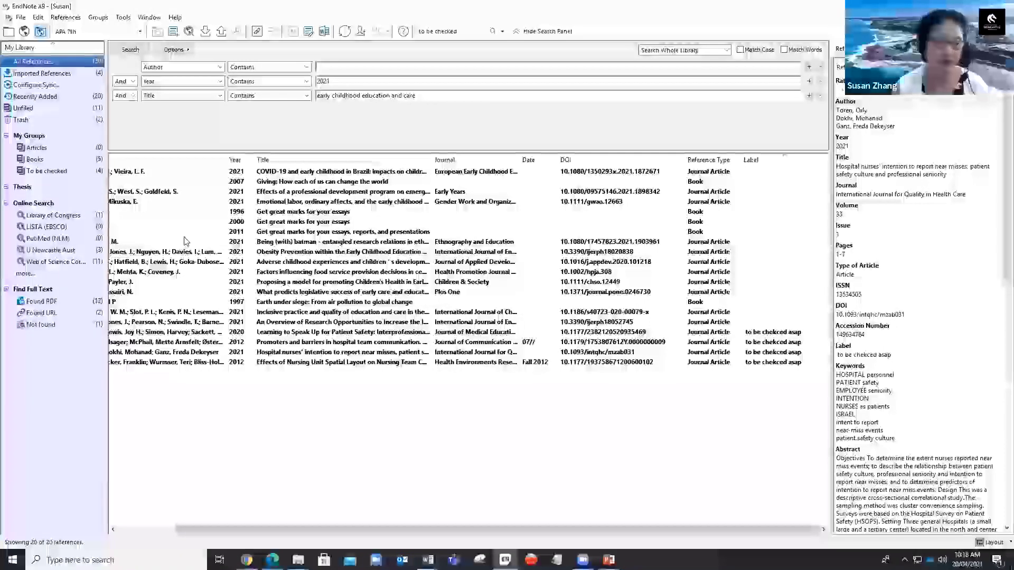
# Create two groups named chapter-1 and chapter-2 in the Thesis group set
pyautogui.rightClick(27, 193)
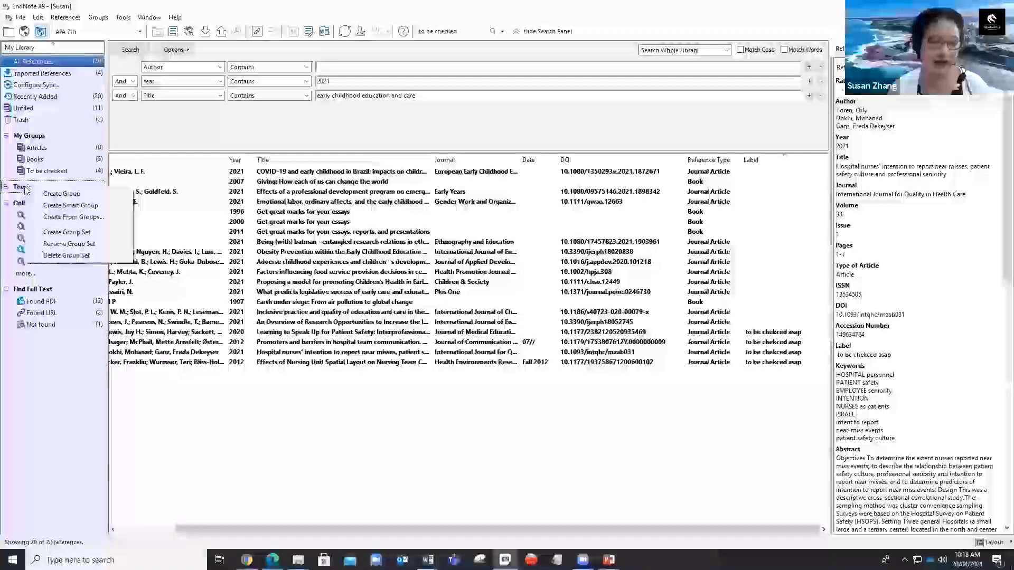
pyautogui.click(63, 195)
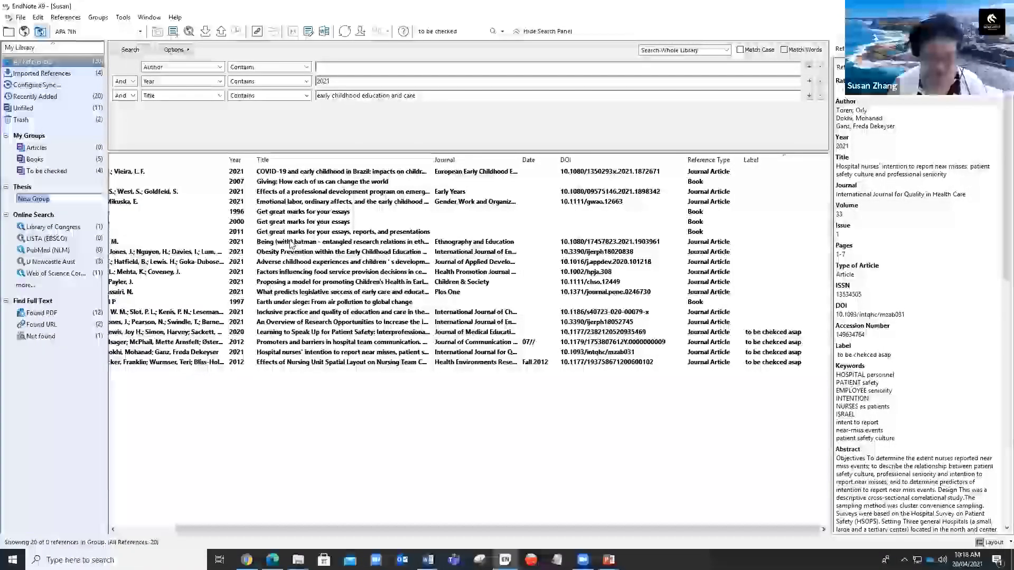
pyautogui.write('chapter ')
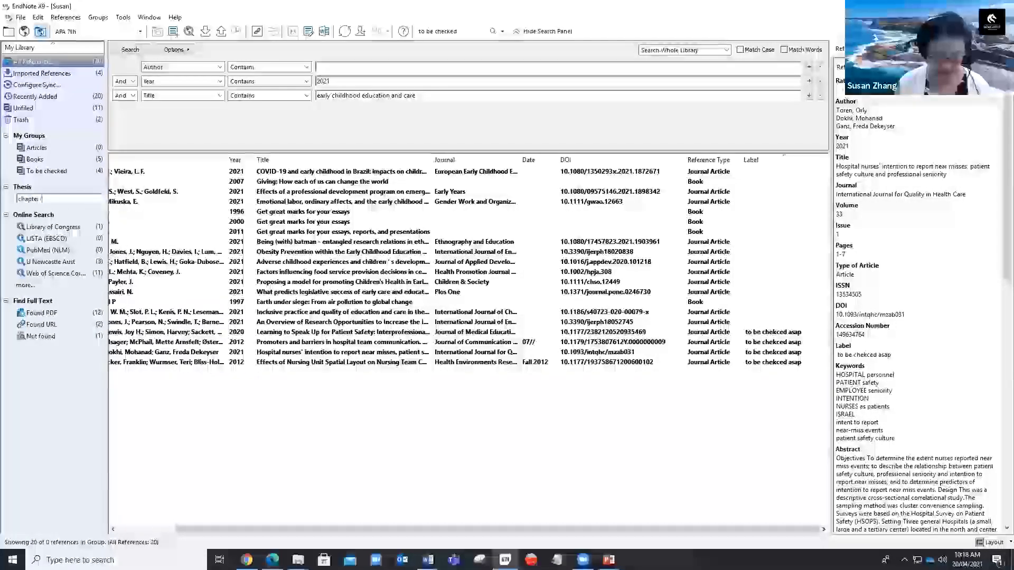
pyautogui.write('1')
pyautogui.press('Return')
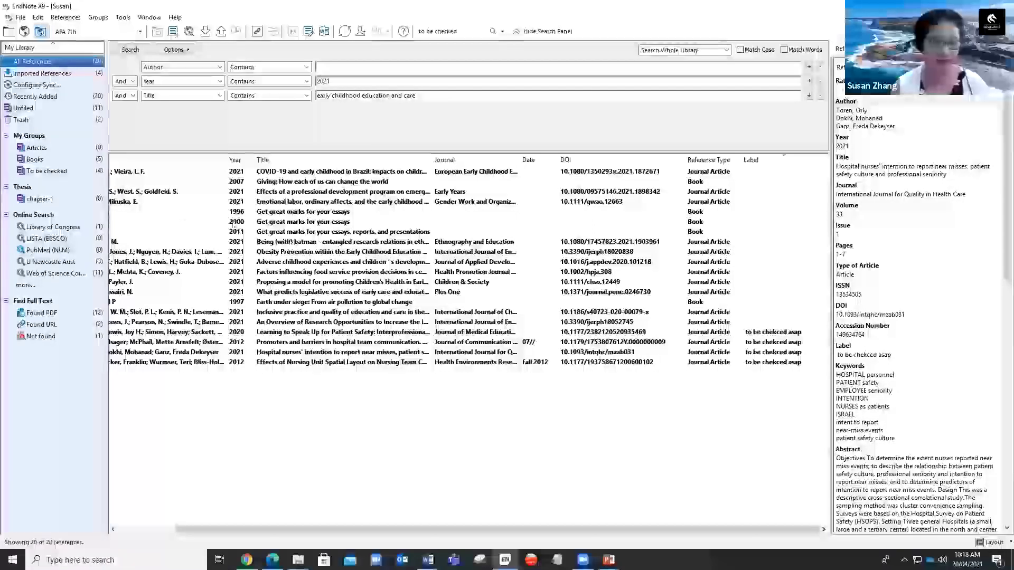
pyautogui.rightClick(50, 200)
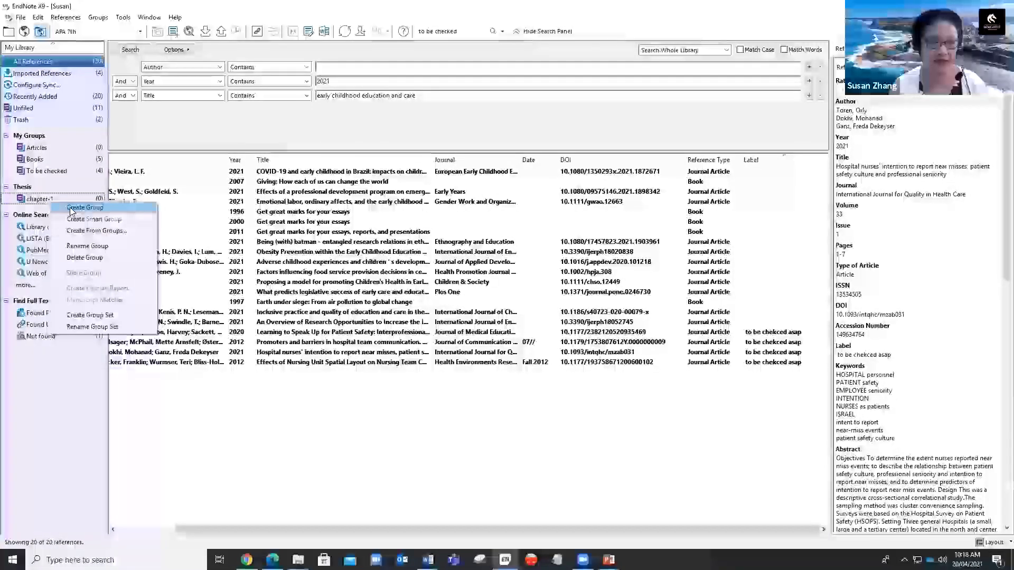
pyautogui.click(70, 207)
pyautogui.write('chapter-2')
pyautogui.press('Return')
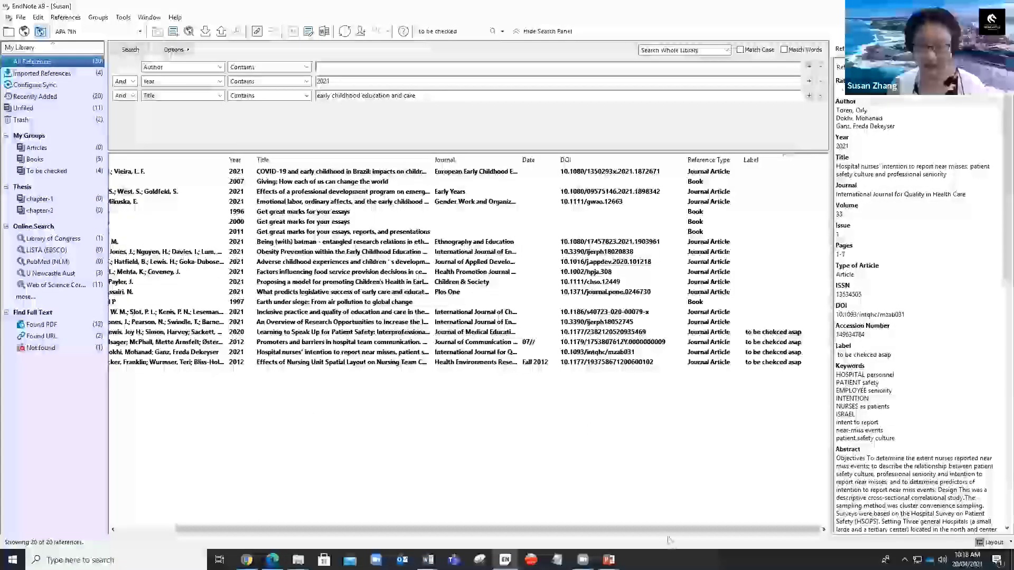
# Review the full reference list and check the contents of the Articles group
pyautogui.moveTo(649, 528); pyautogui.dragTo(523, 535)
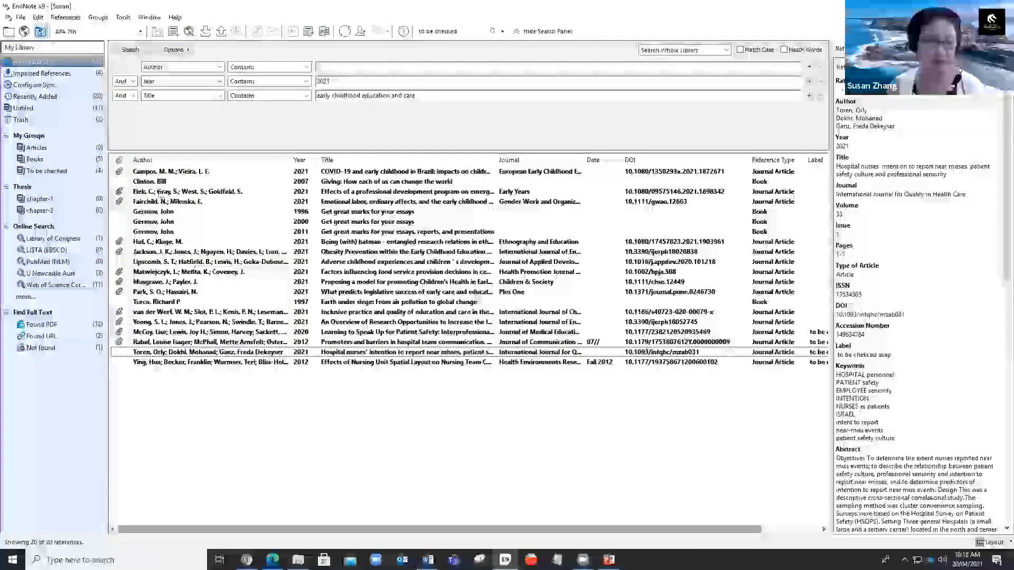
pyautogui.click(37, 63)
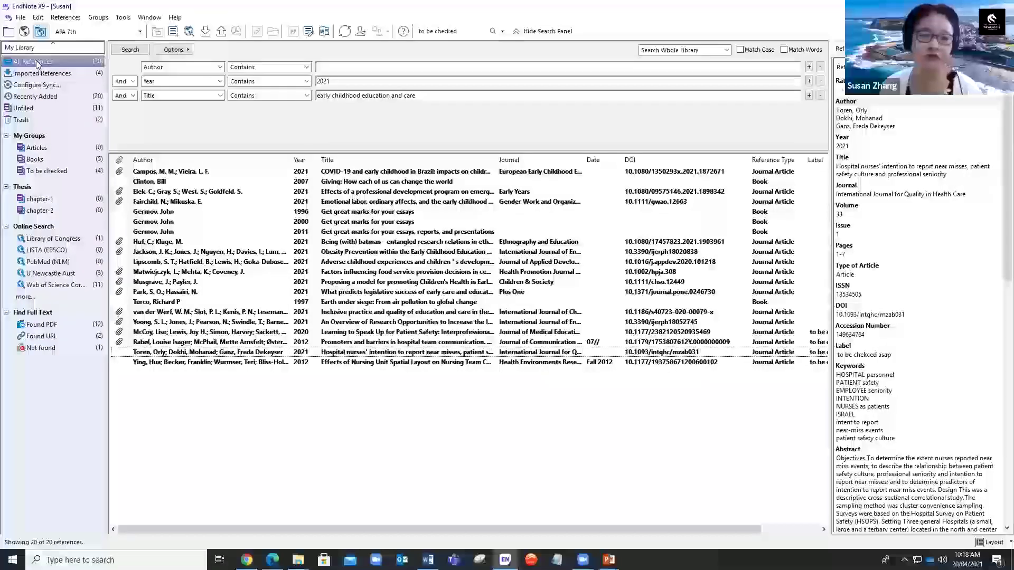
pyautogui.click(39, 150)
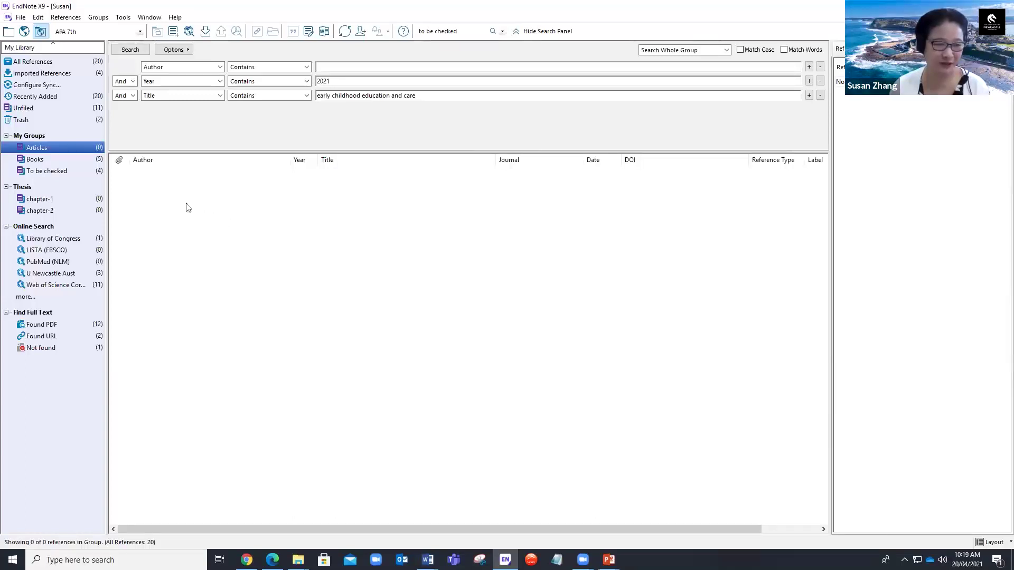
# Add all unfiled references to the Articles group
pyautogui.click(23, 109)
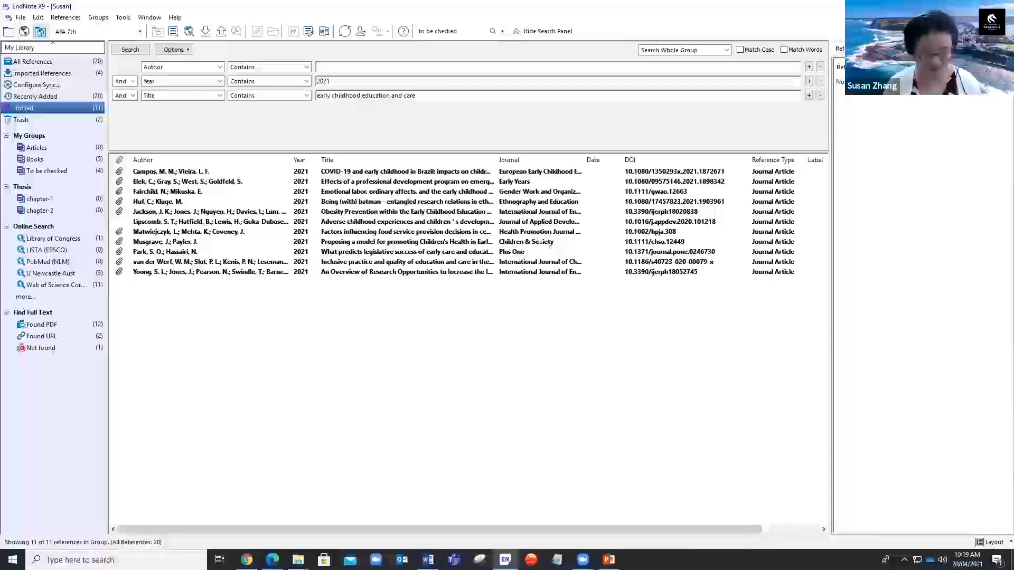
pyautogui.click(523, 232)
pyautogui.hotkey('ctrl', 'a')
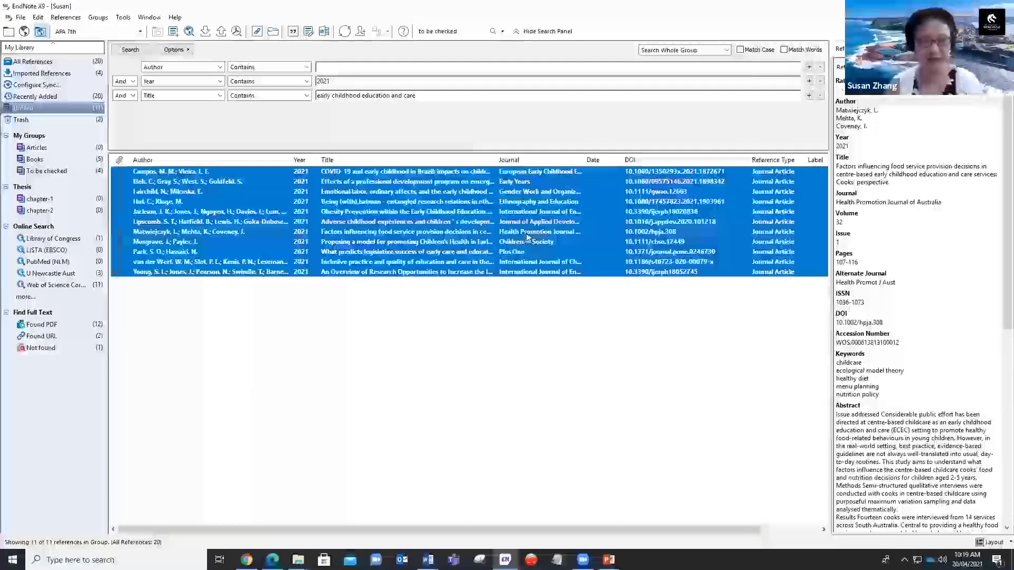
pyautogui.moveTo(486, 218); pyautogui.dragTo(37, 148)
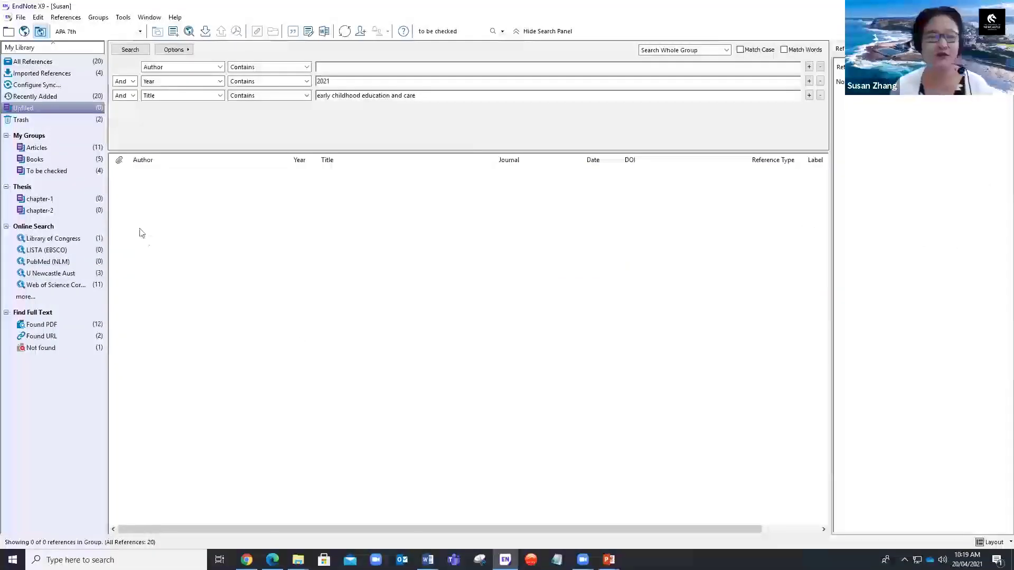
# Check the contents of the Articles and Books groups and return to the full reference list
pyautogui.click(35, 150)
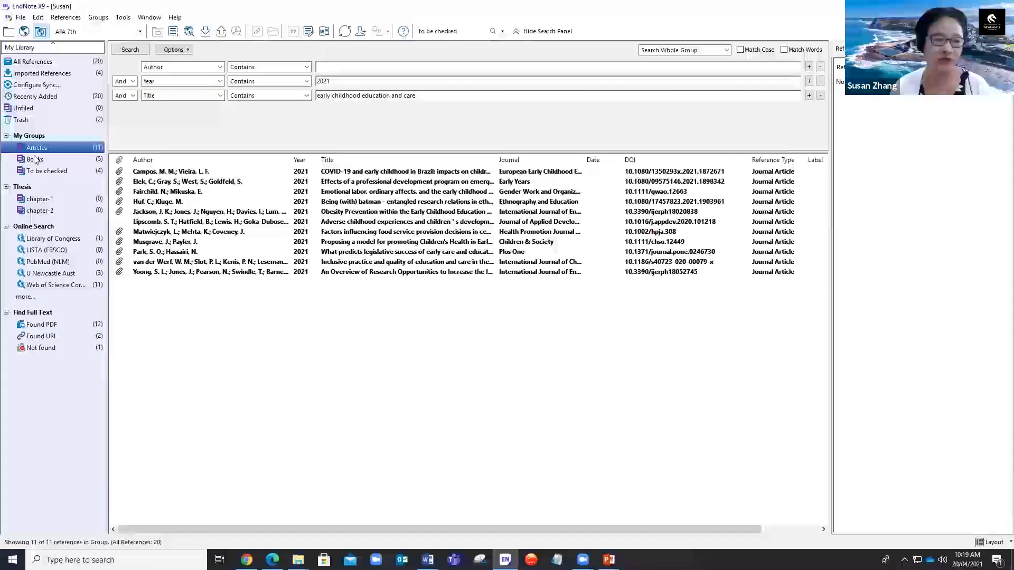
pyautogui.click(34, 158)
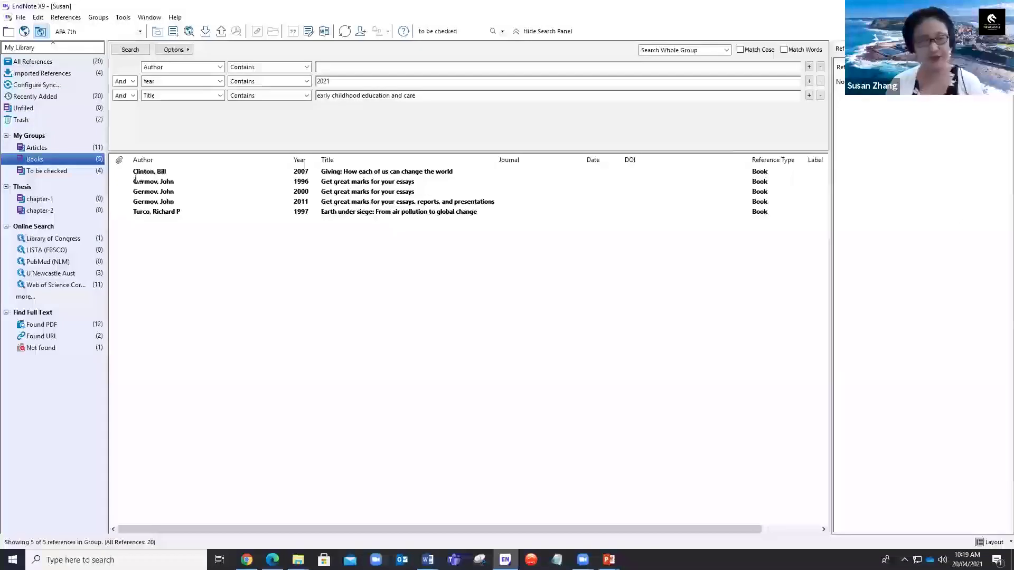
pyautogui.click(44, 62)
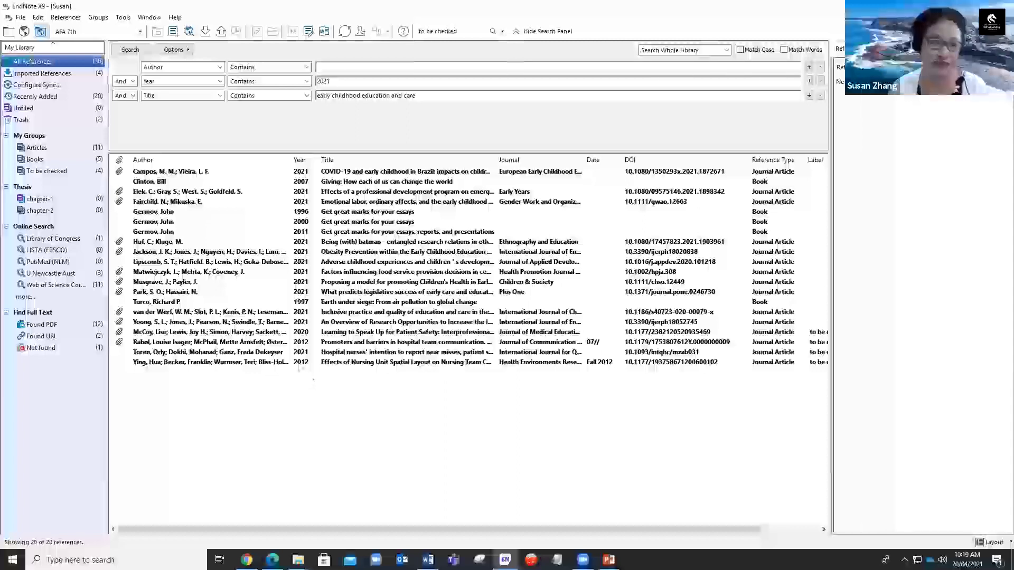
# View the Save a Copy dialog for the library and close it without saving a copy
pyautogui.click(20, 18)
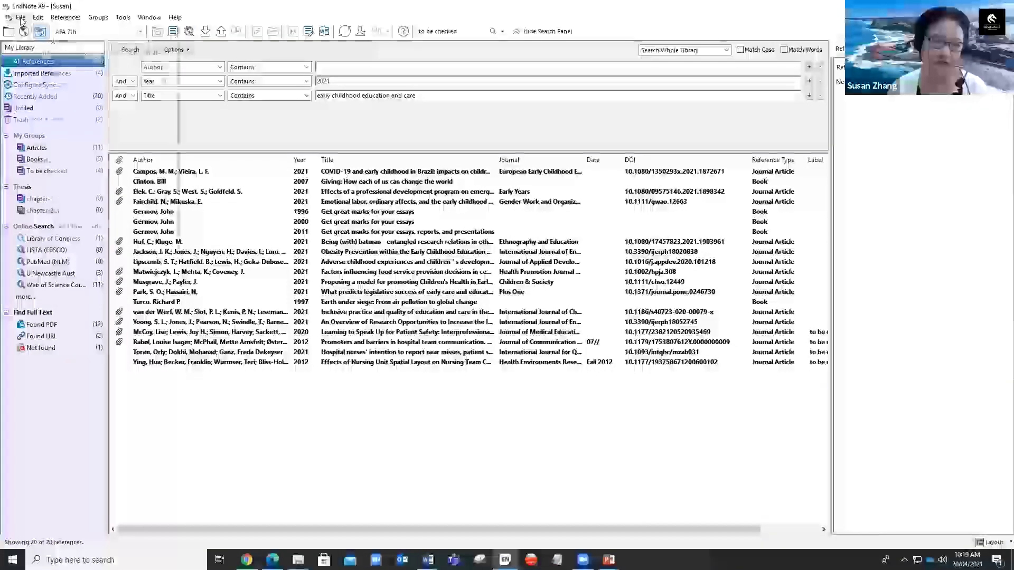
pyautogui.click(48, 118)
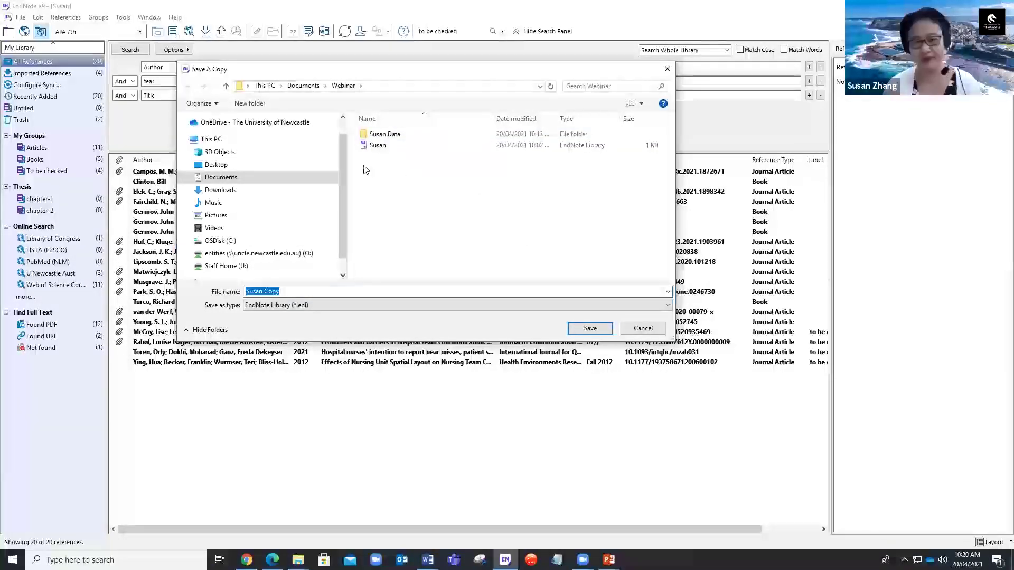
pyautogui.click(666, 69)
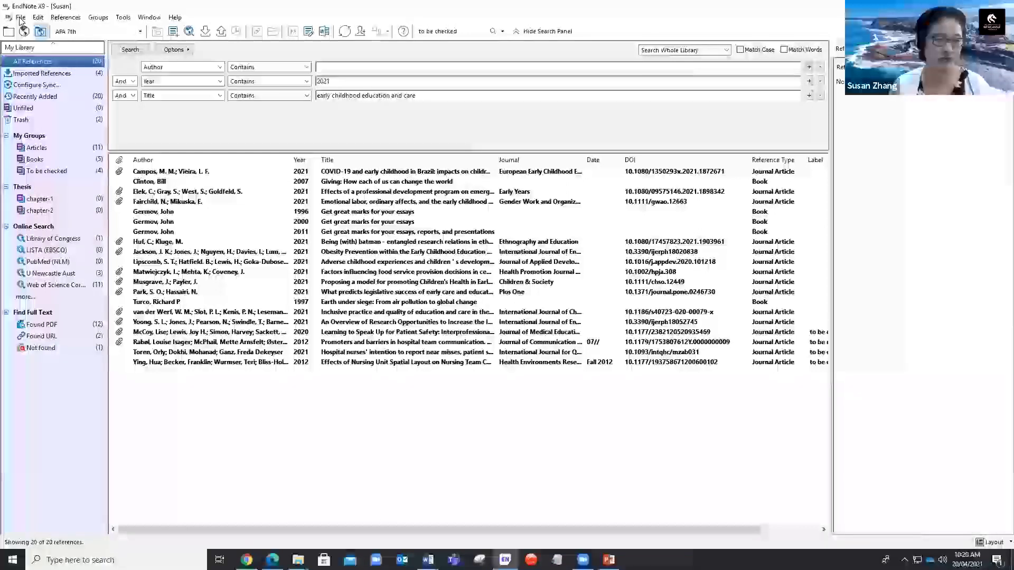
# Examine the Compressed Library (.enlx) options for the library without creating the compressed file
pyautogui.click(21, 17)
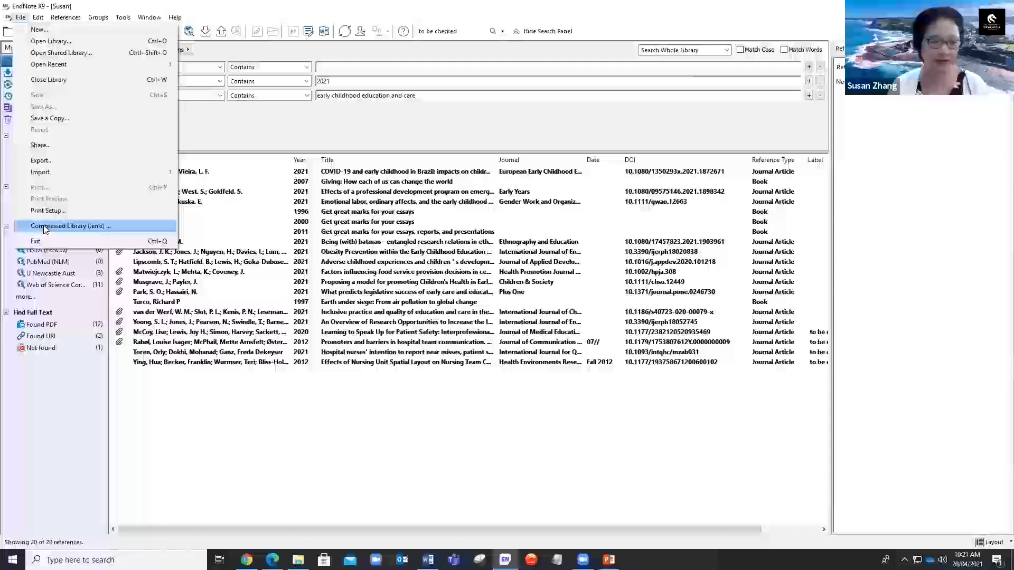
pyautogui.click(43, 225)
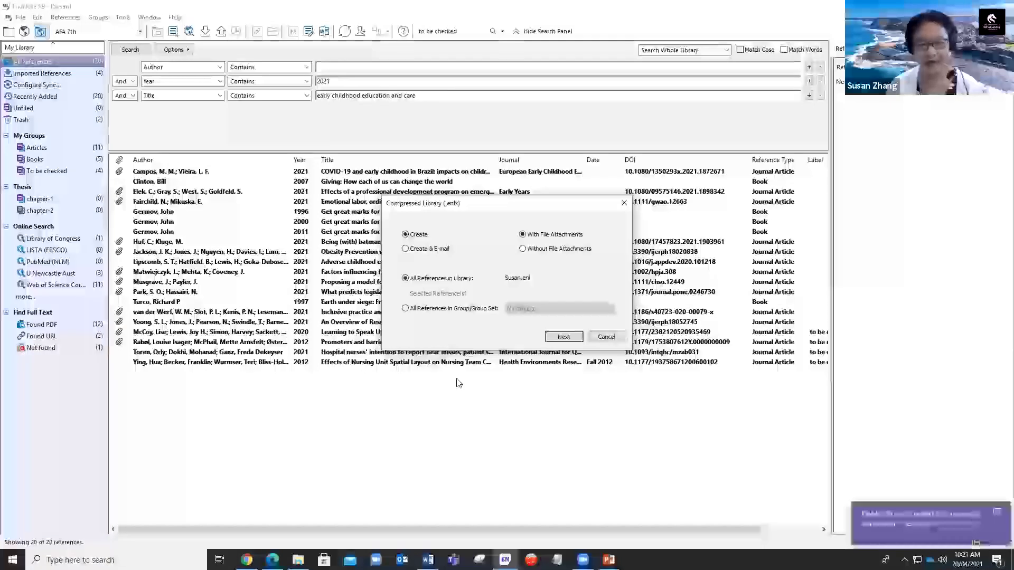
pyautogui.click(605, 337)
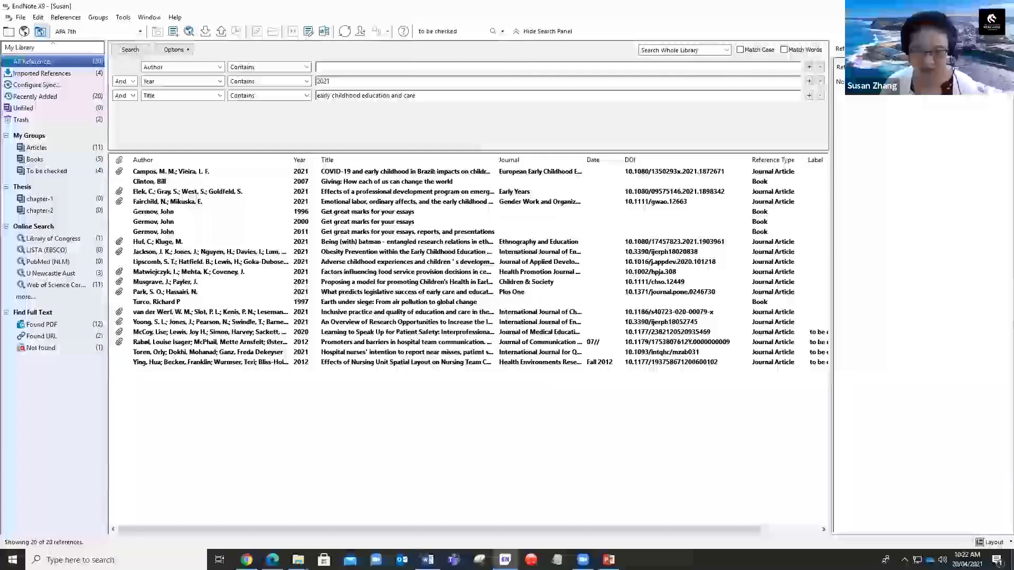
# Switch to the Word document Example of Using EndNote with Word and place the cursor before the first paragraph's final full stop
pyautogui.moveTo(427, 560)
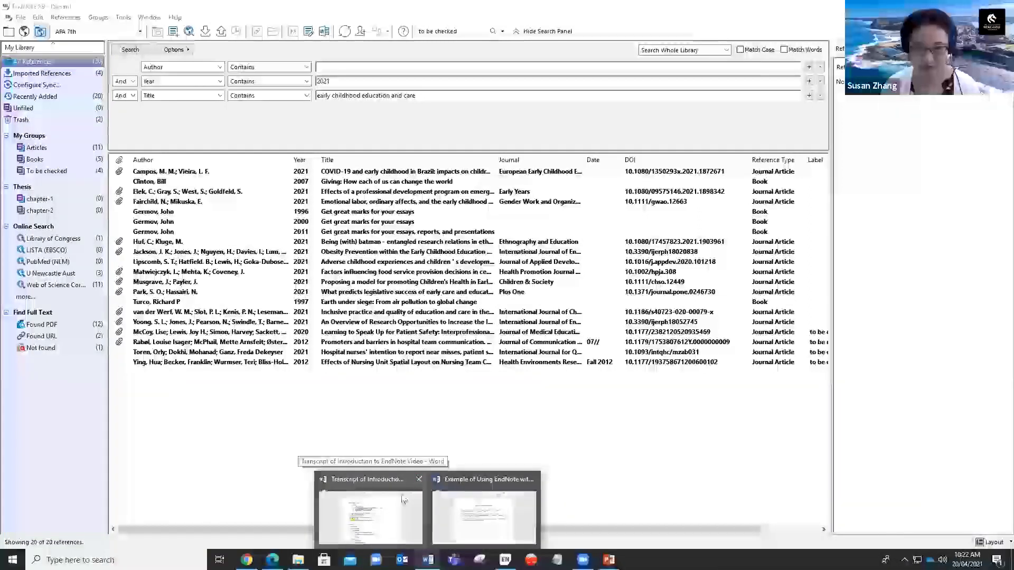
pyautogui.click(419, 481)
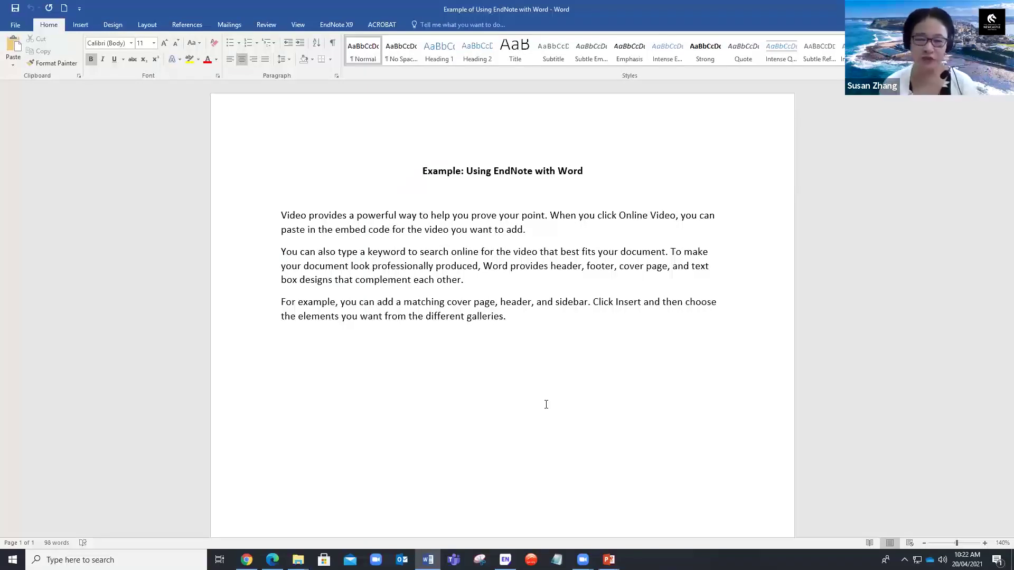
pyautogui.click(525, 229)
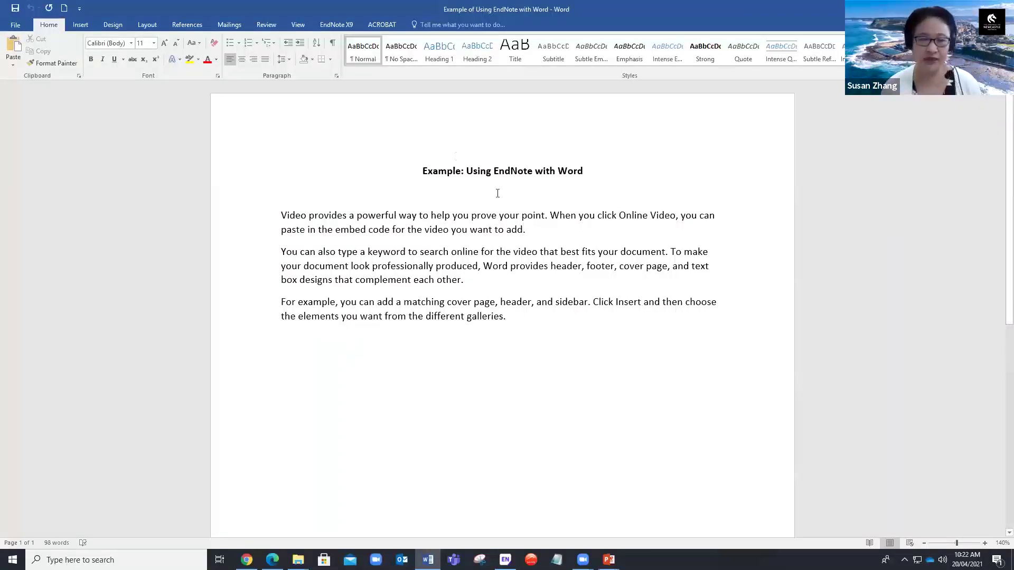
# Check the EndNote output styles available in Word and keep APA 7th
pyautogui.click(332, 24)
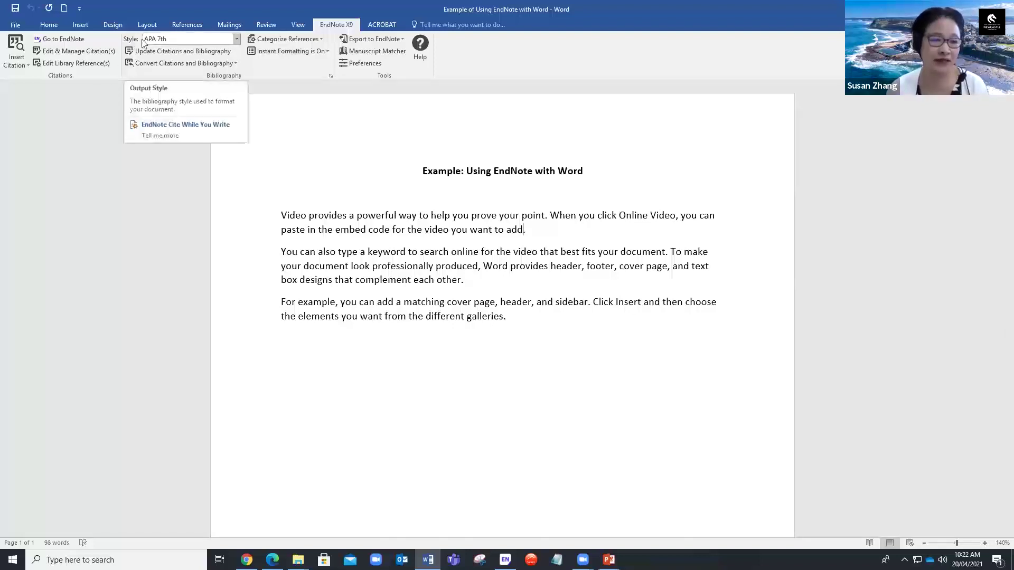
pyautogui.click(236, 40)
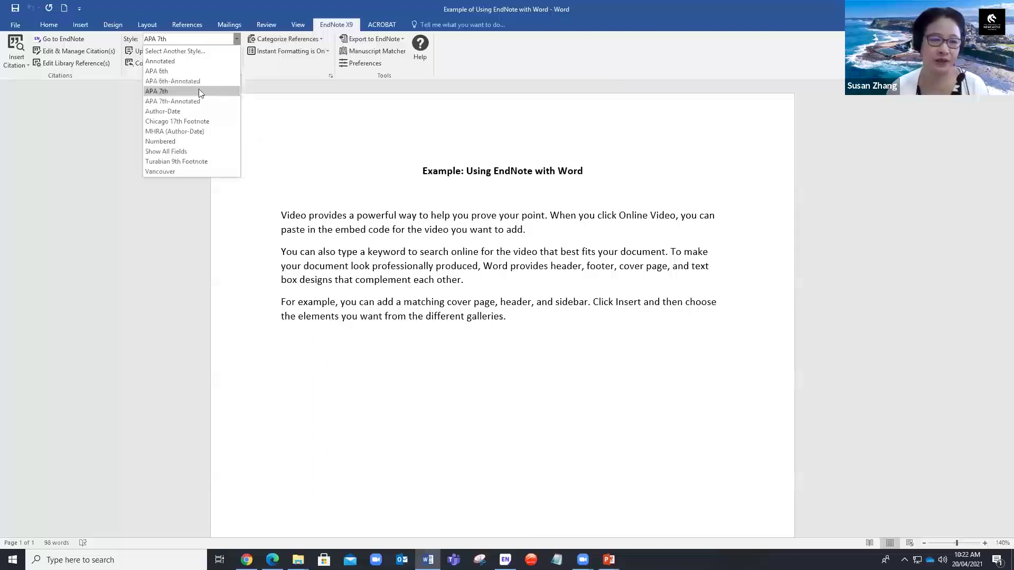
pyautogui.click(165, 39)
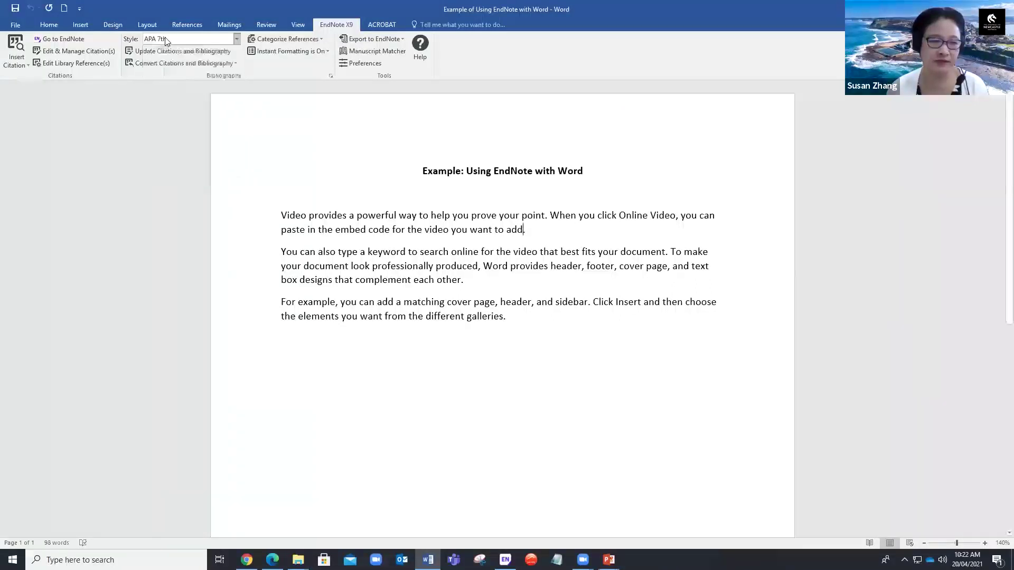
# Find the reference matching "covid" and insert it as a citation ending the first paragraph, accepting the APA 7th bibliography configuration
pyautogui.click(17, 63)
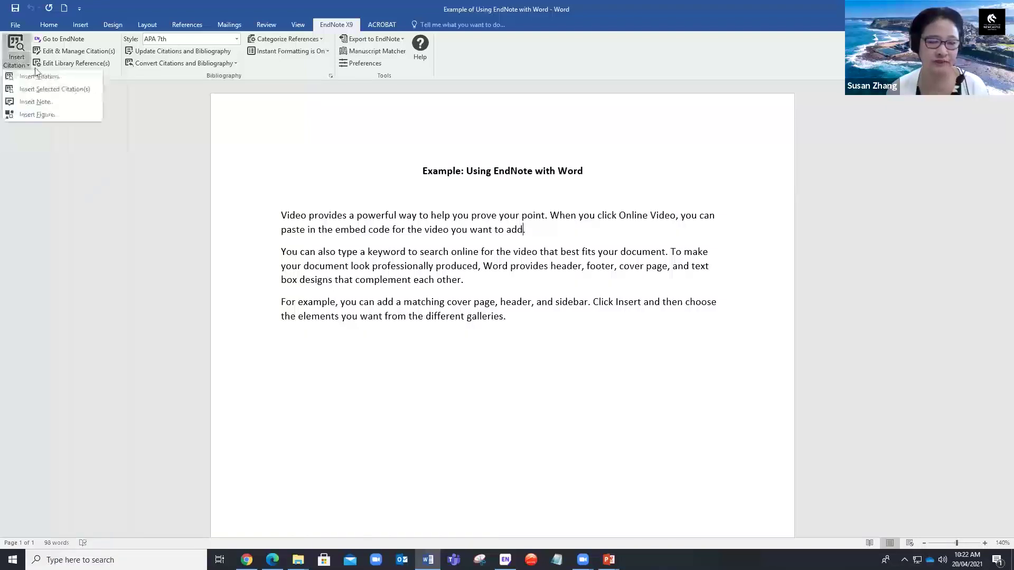
pyautogui.click(15, 48)
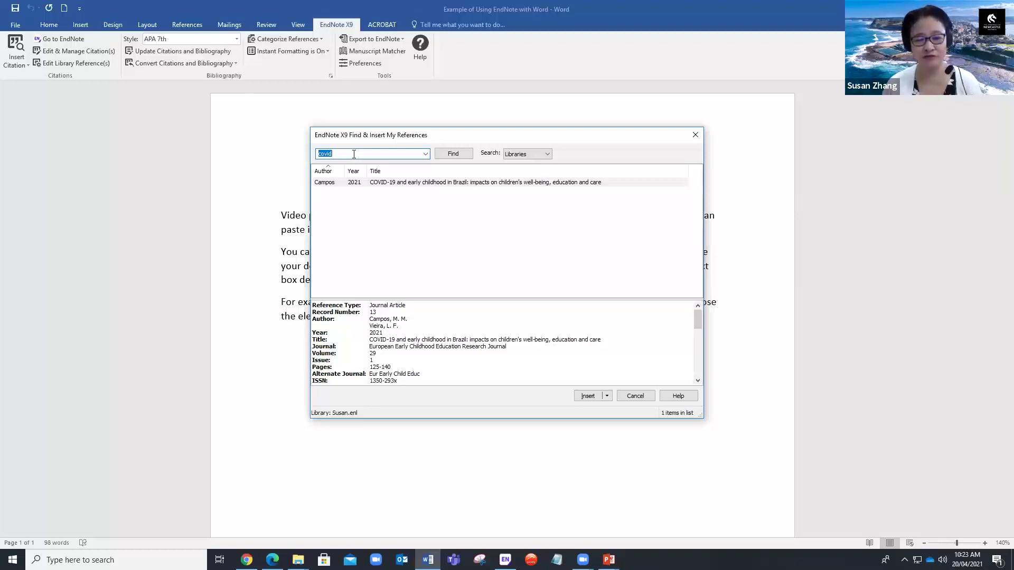
pyautogui.click(407, 182)
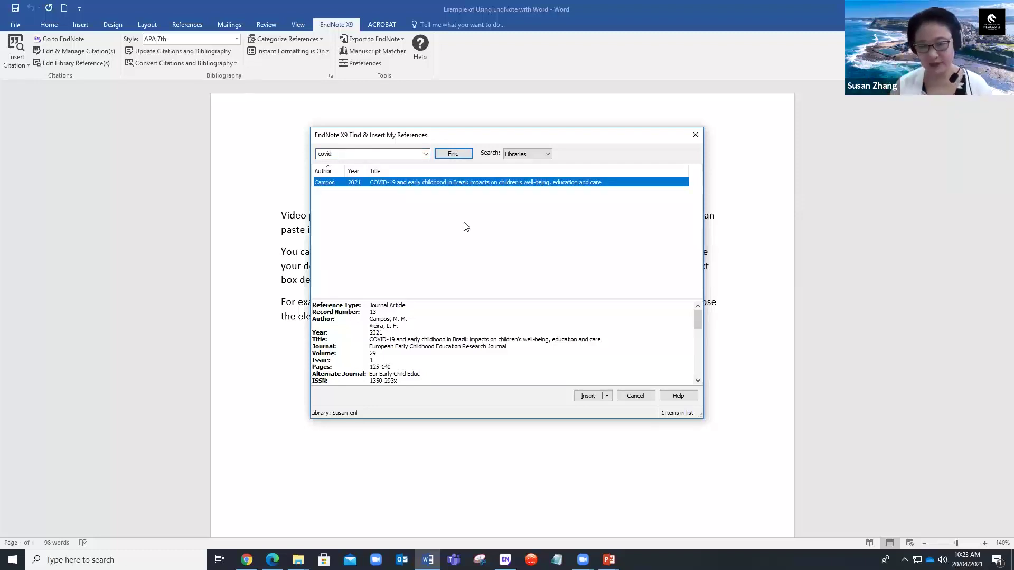
pyautogui.click(606, 397)
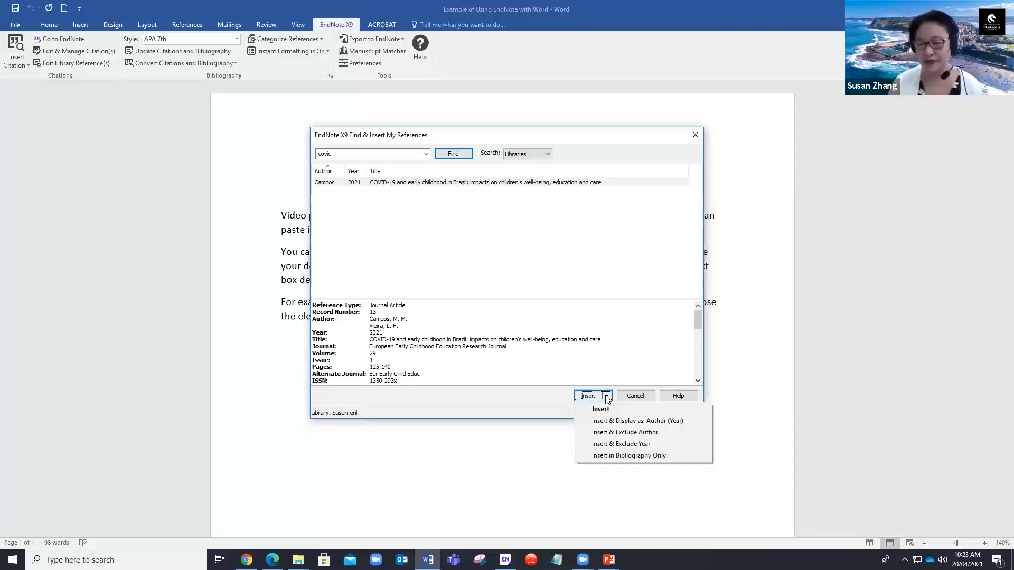
pyautogui.click(577, 258)
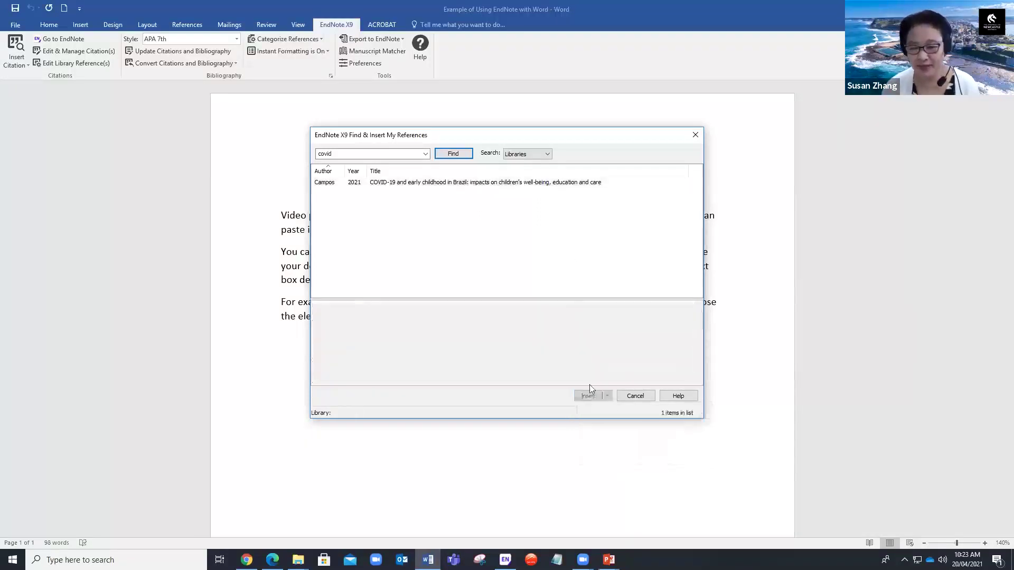
pyautogui.click(520, 183)
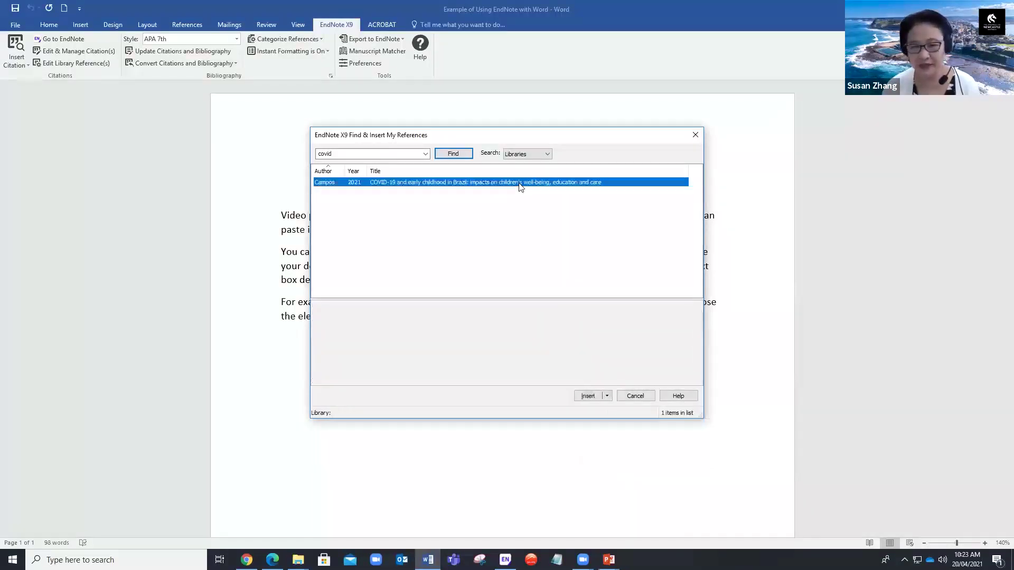
pyautogui.click(586, 396)
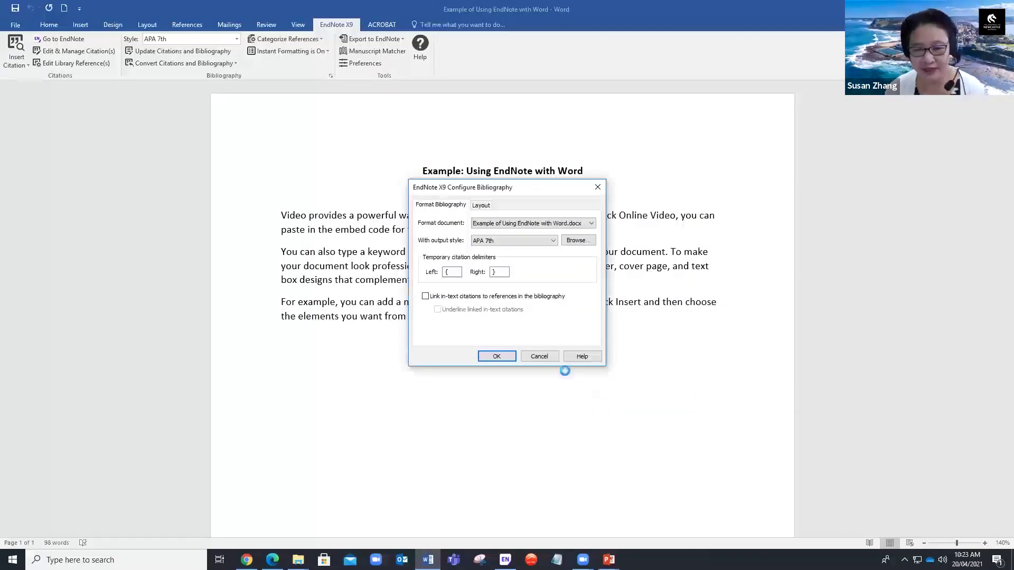
pyautogui.click(497, 357)
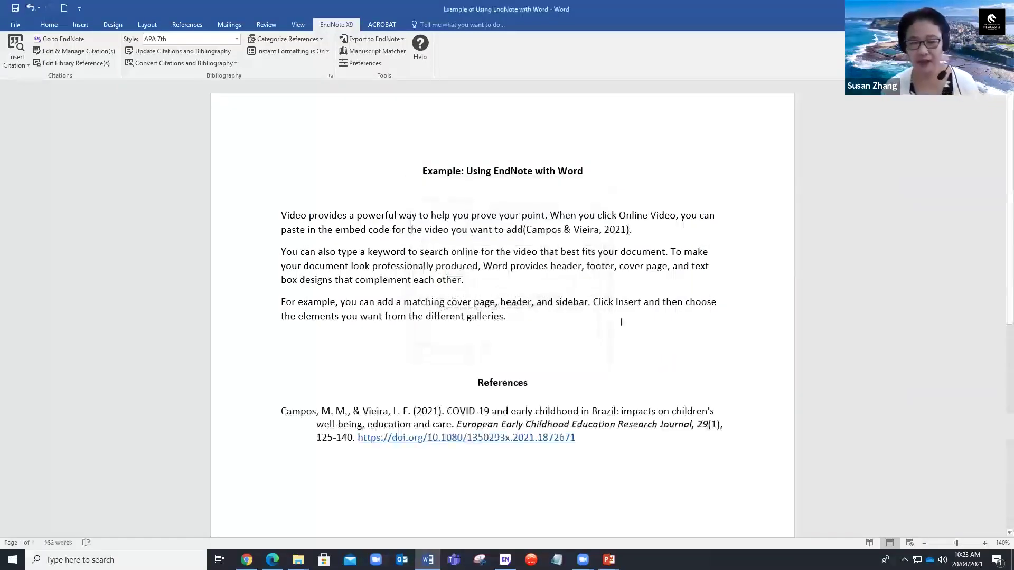
pyautogui.click(561, 230)
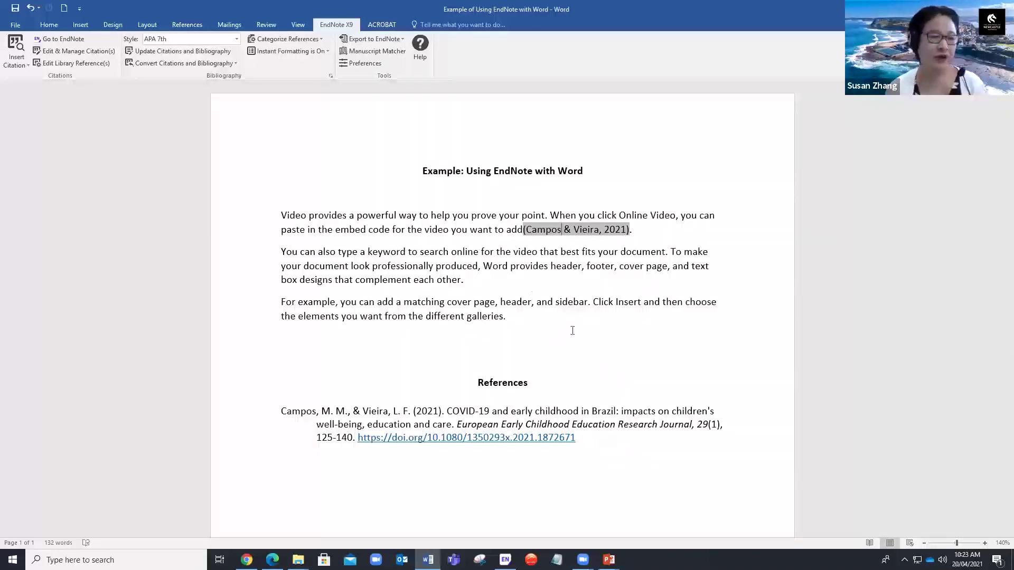
# Select the EndNote reference "Hospital nurses' intention to report near misses" and insert it as a citation at the end of the Word document's second paragraph
pyautogui.click(61, 41)
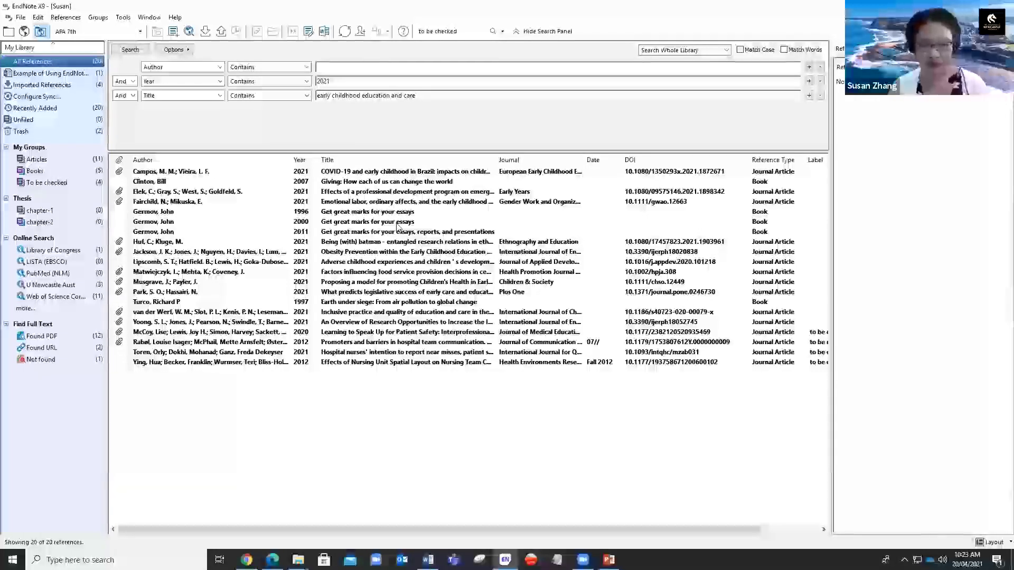
pyautogui.click(383, 343)
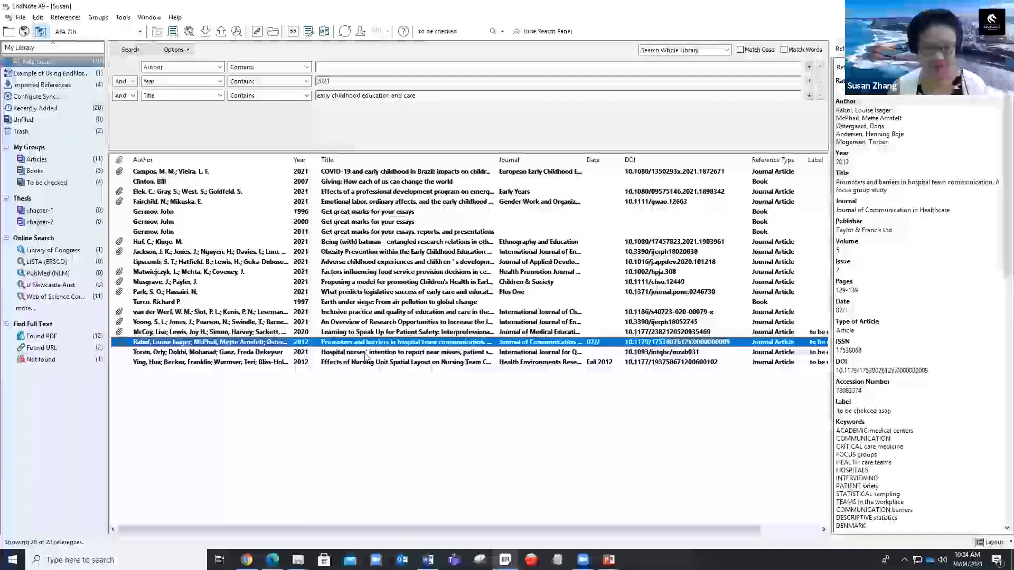
pyautogui.click(366, 352)
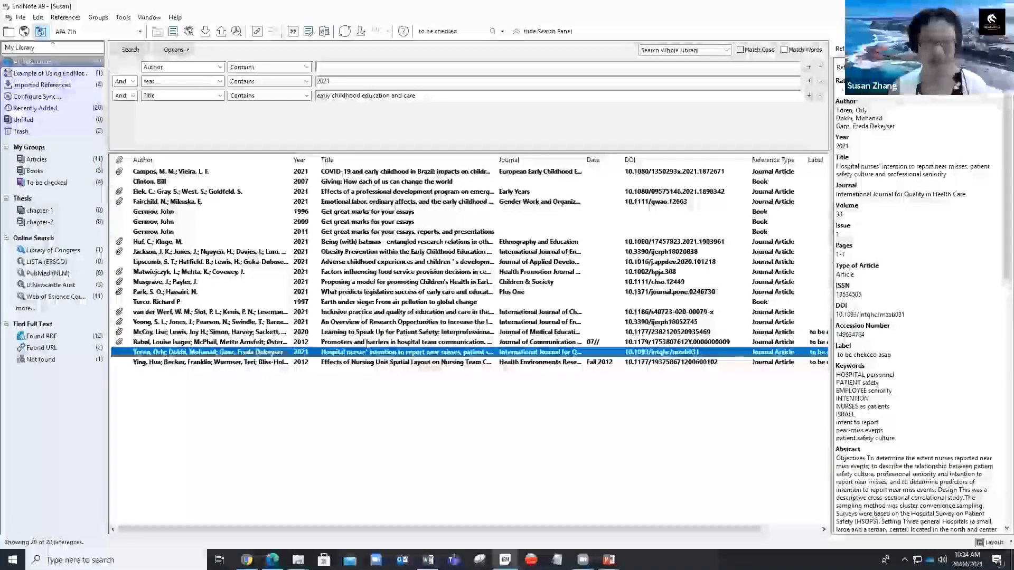
pyautogui.click(293, 33)
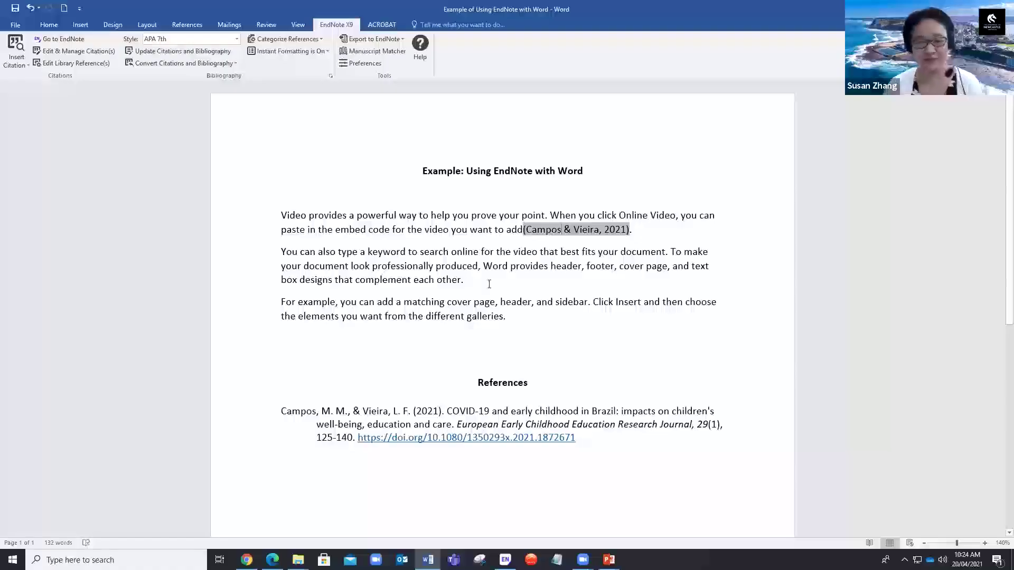
pyautogui.click(489, 284)
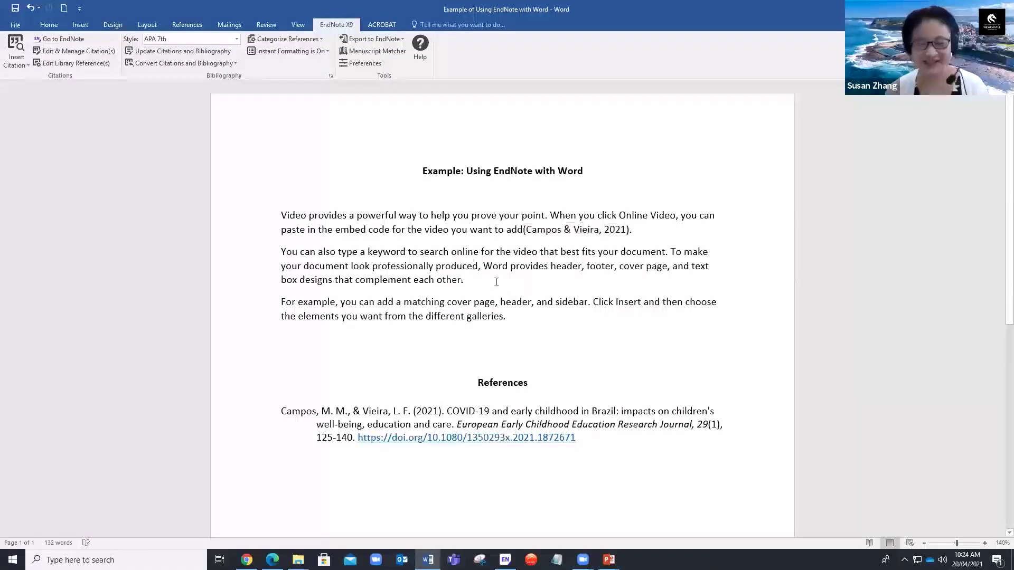
pyautogui.click(63, 41)
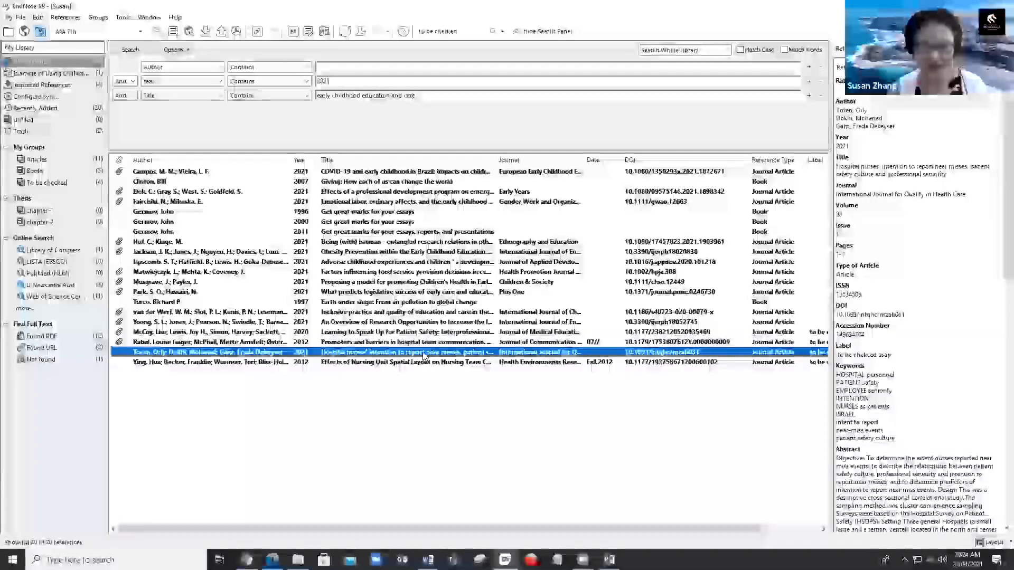
pyautogui.click(293, 32)
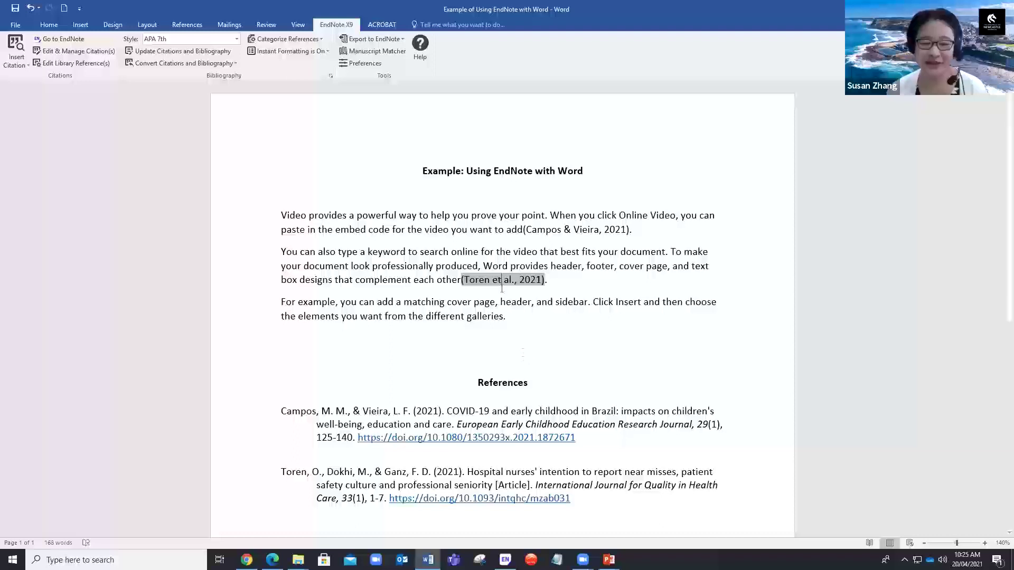
# Add page 6 to the citation at the end of the second paragraph
pyautogui.click(69, 52)
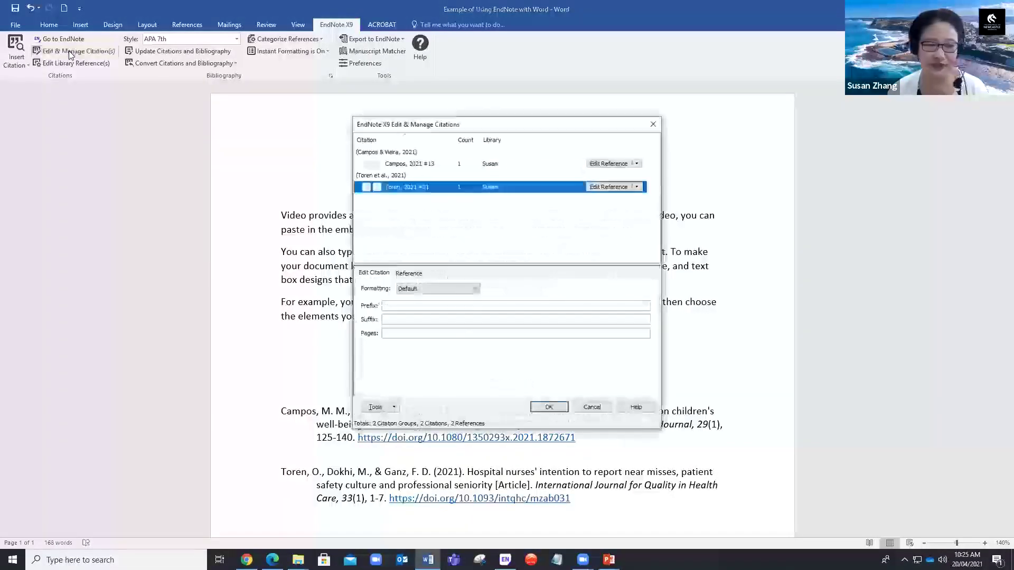
pyautogui.click(392, 307)
pyautogui.click(390, 334)
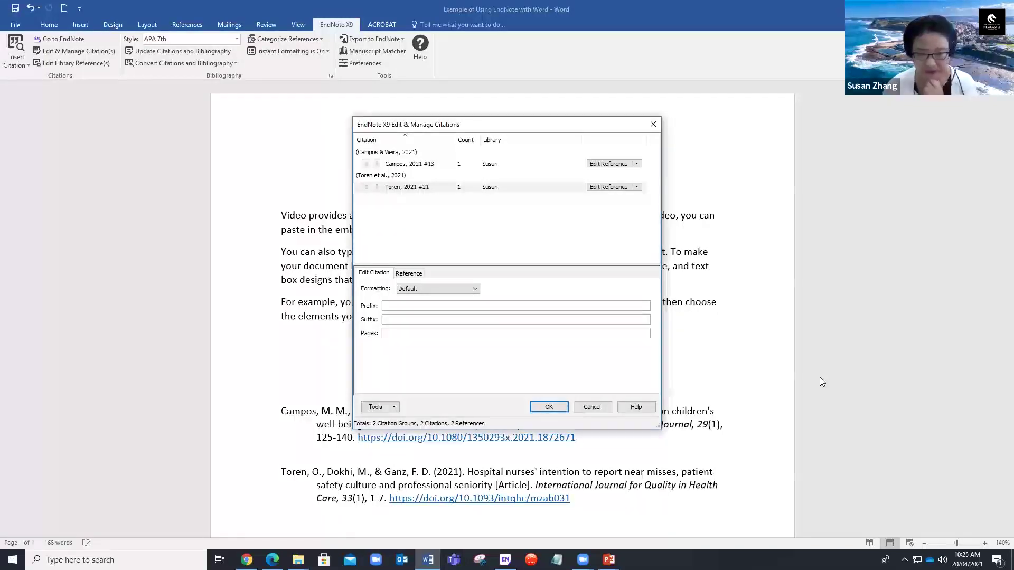
pyautogui.write('6')
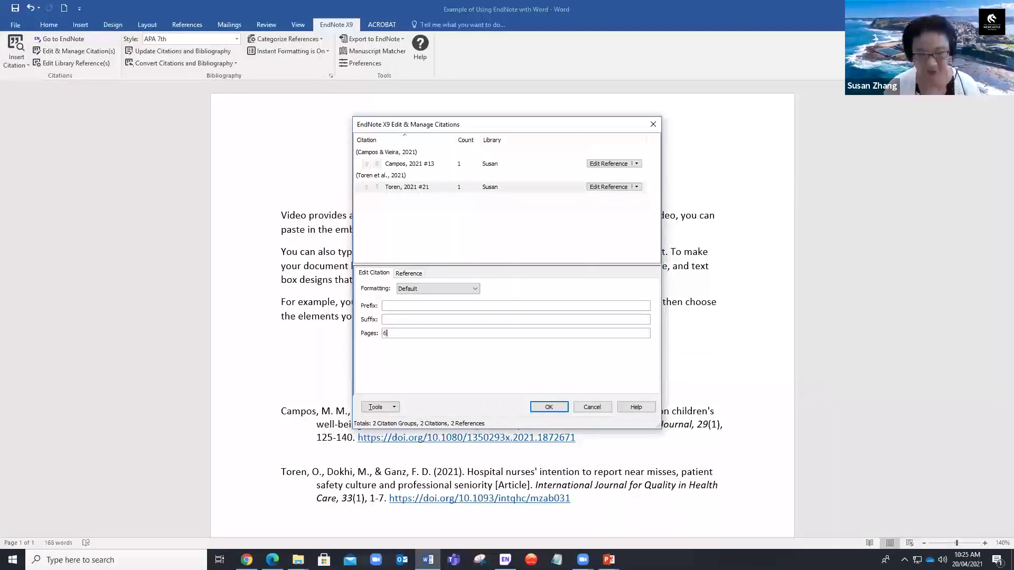
pyautogui.click(549, 406)
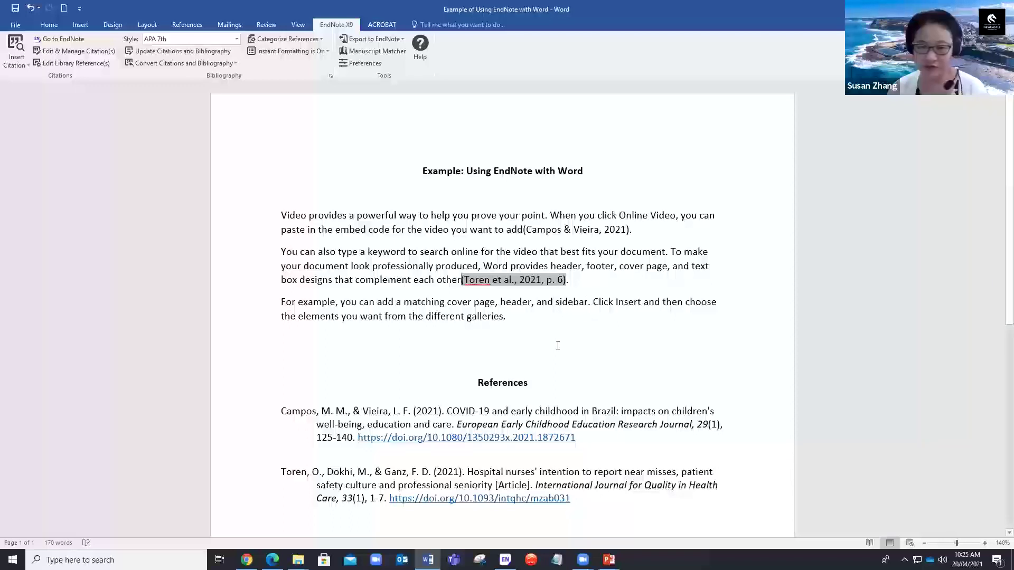
pyautogui.click(674, 347)
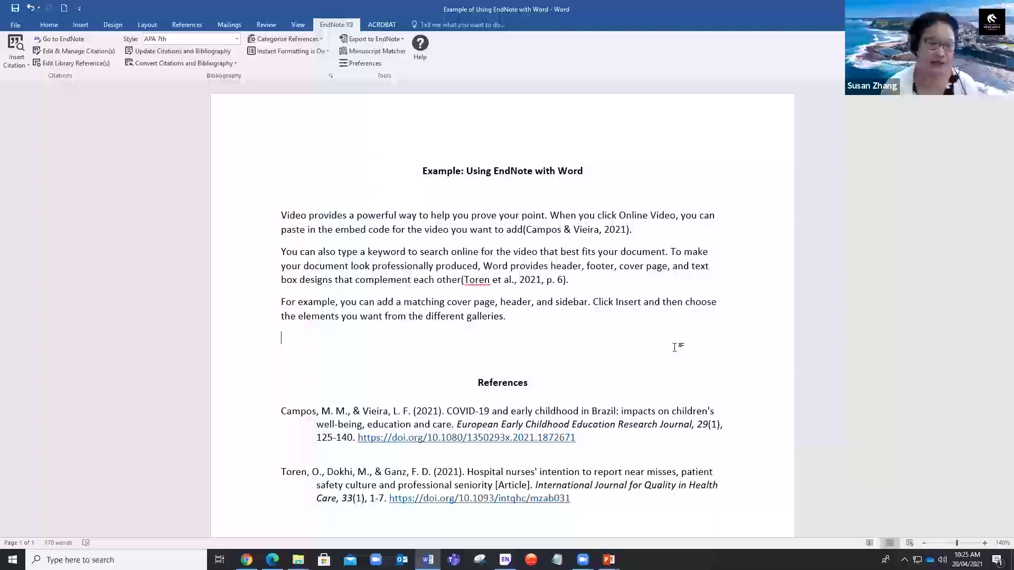
# Switch the document's output style to Vancouver and check the numbered citations in the first two paragraphs
pyautogui.click(236, 39)
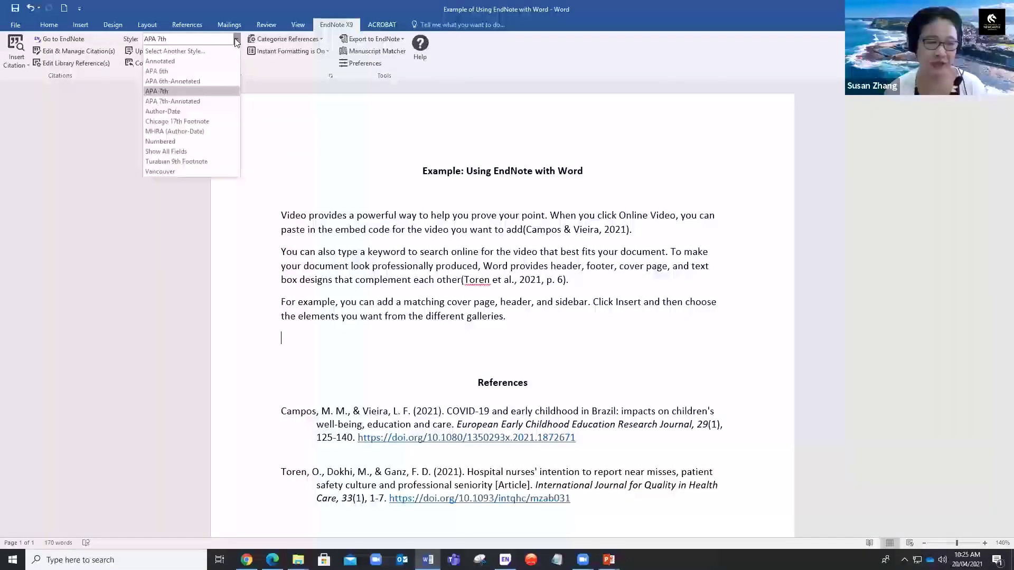
pyautogui.click(209, 172)
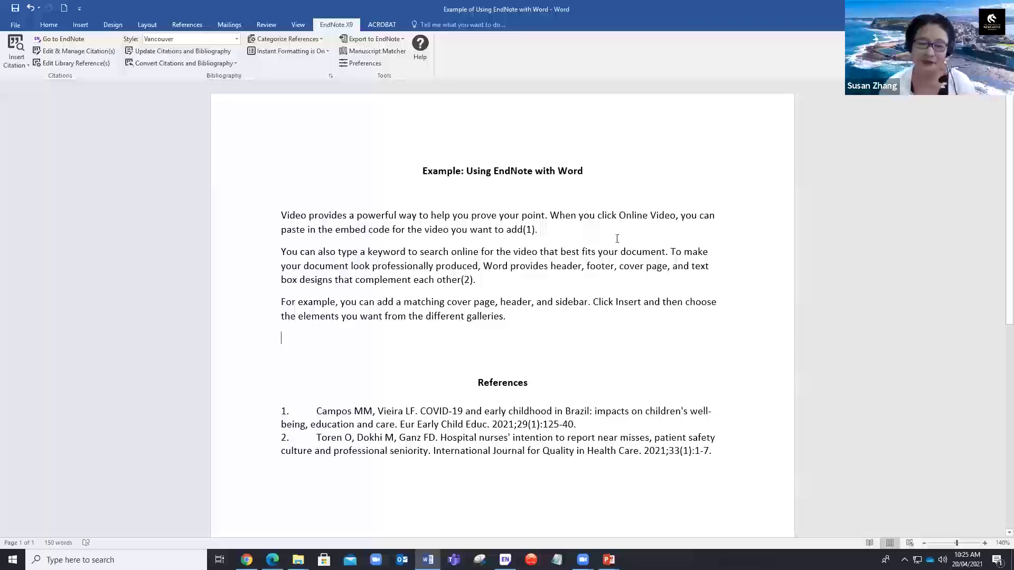
pyautogui.doubleClick(527, 227)
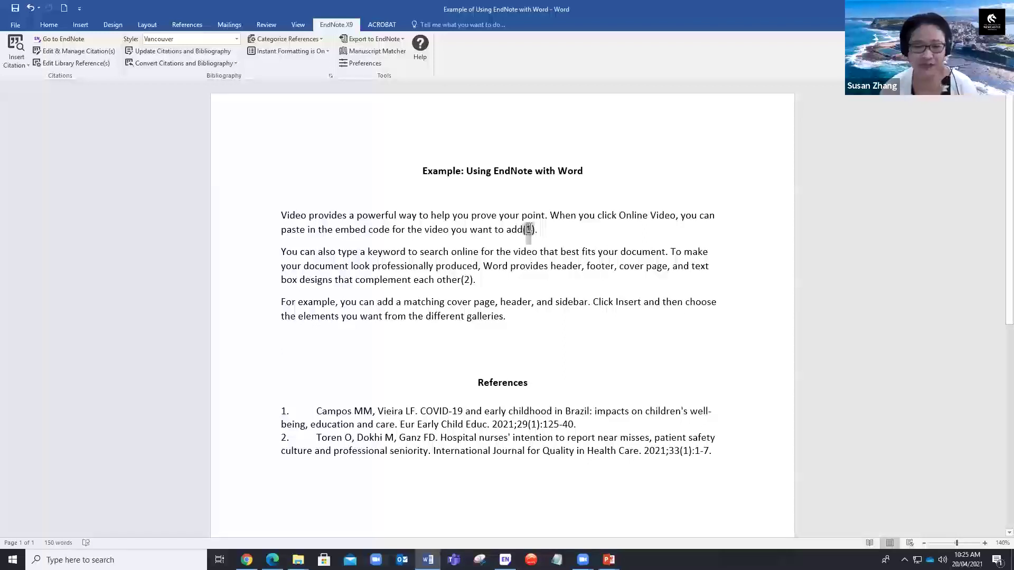
pyautogui.doubleClick(463, 279)
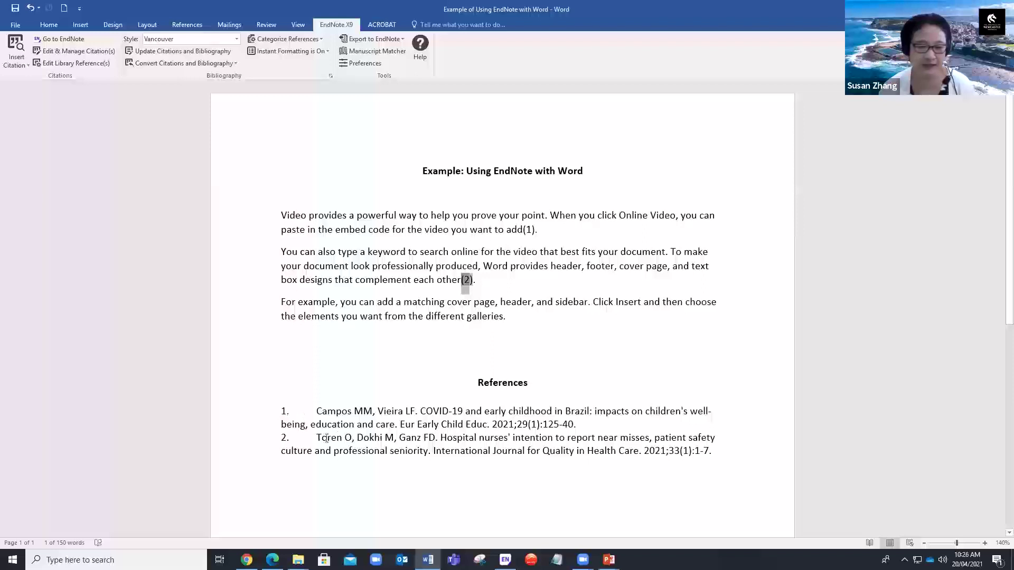
# Set the document's output style back to APA 7th
pyautogui.click(236, 38)
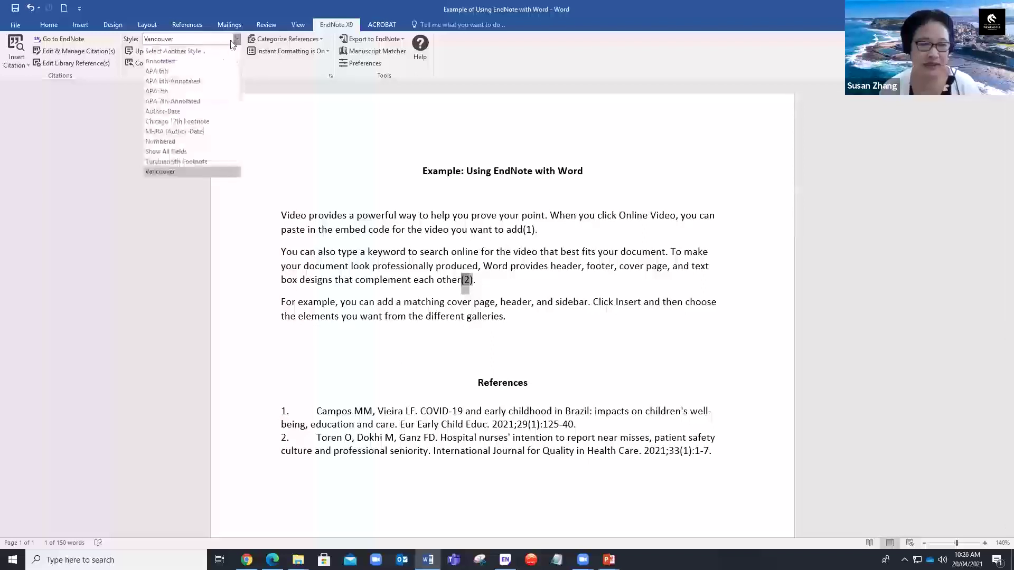
pyautogui.click(173, 91)
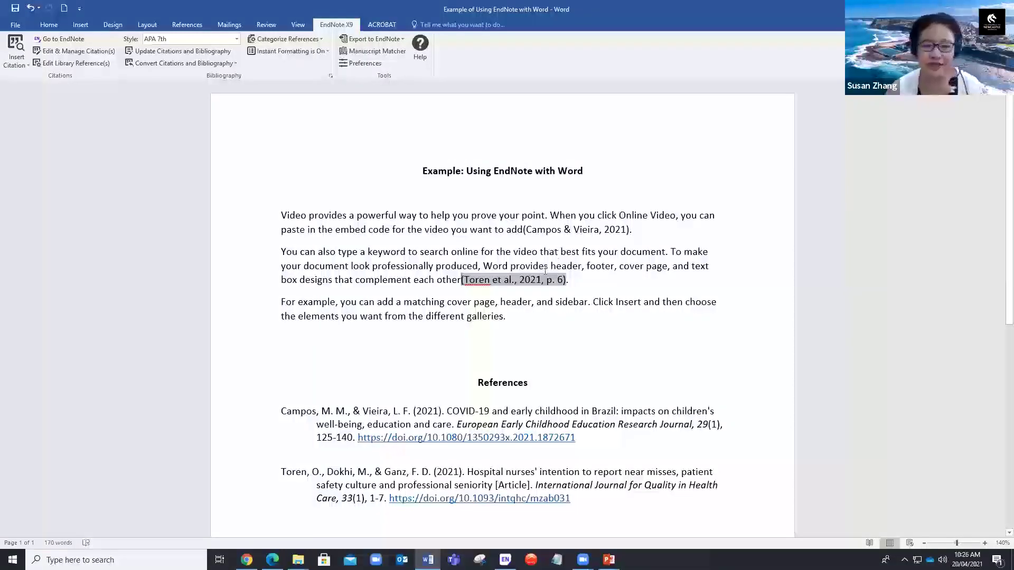
pyautogui.click(644, 285)
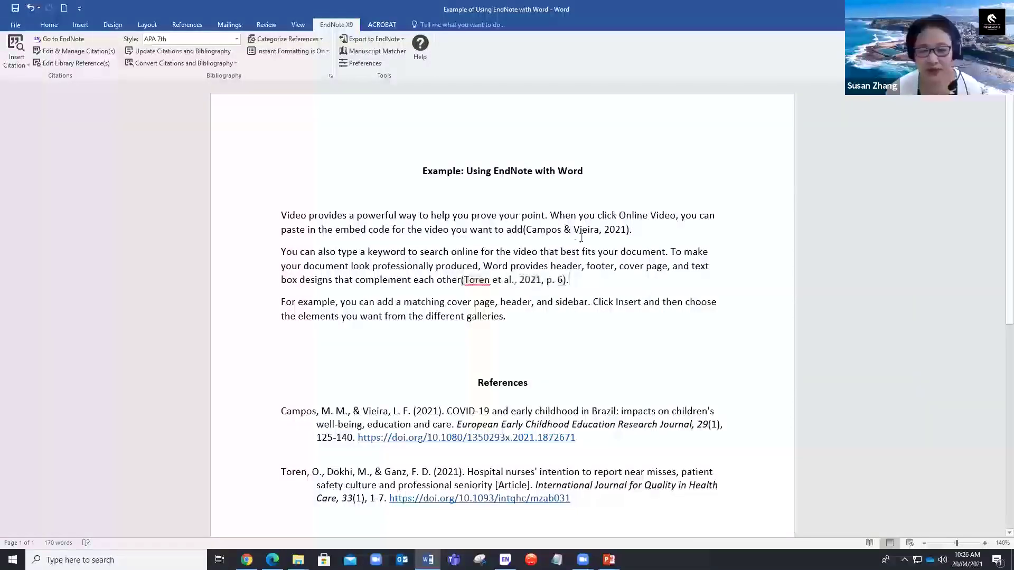
# Remove the citation at the end of the first paragraph through EndNote's citation management
pyautogui.click(566, 231)
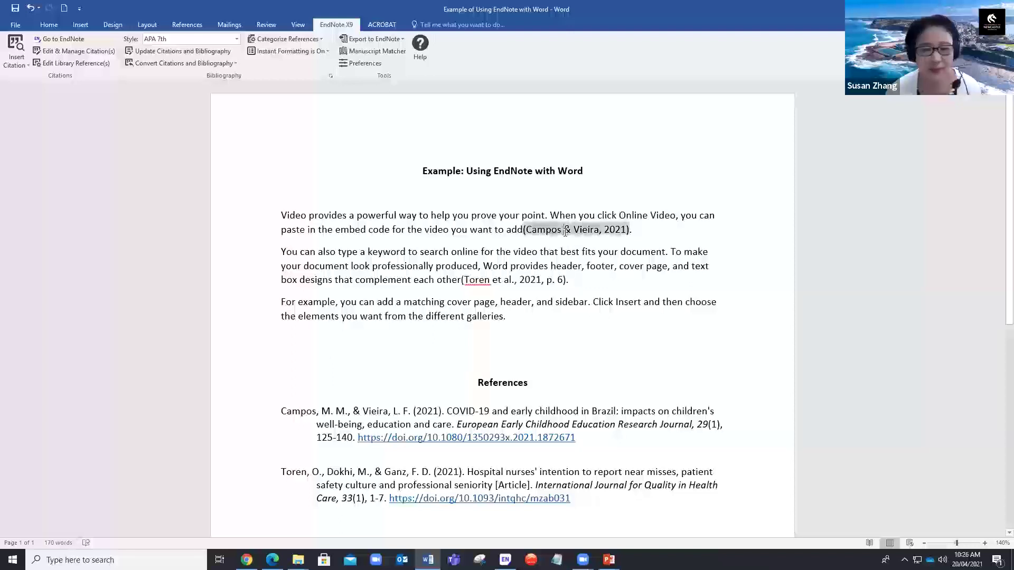
pyautogui.click(70, 51)
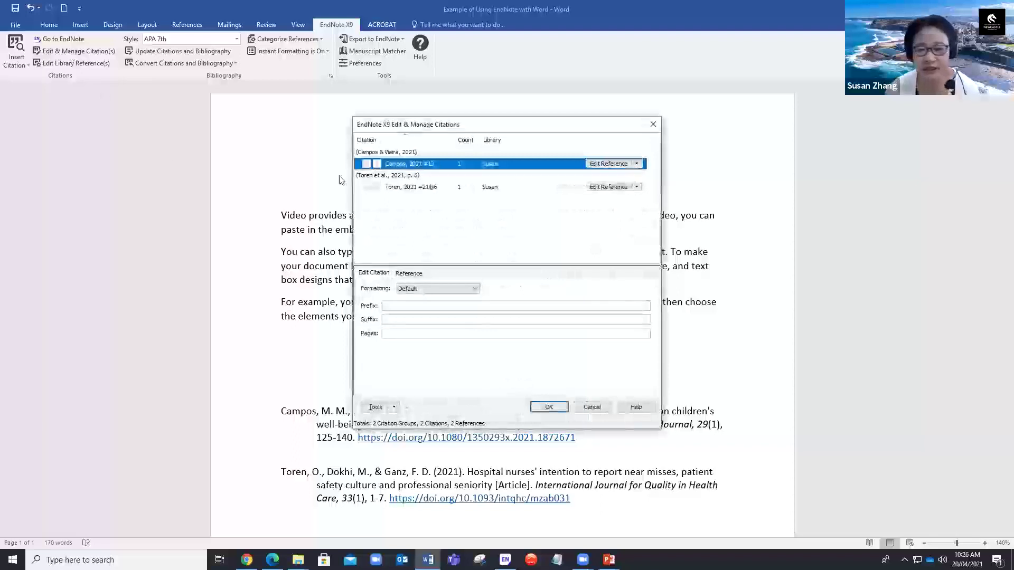
pyautogui.click(637, 164)
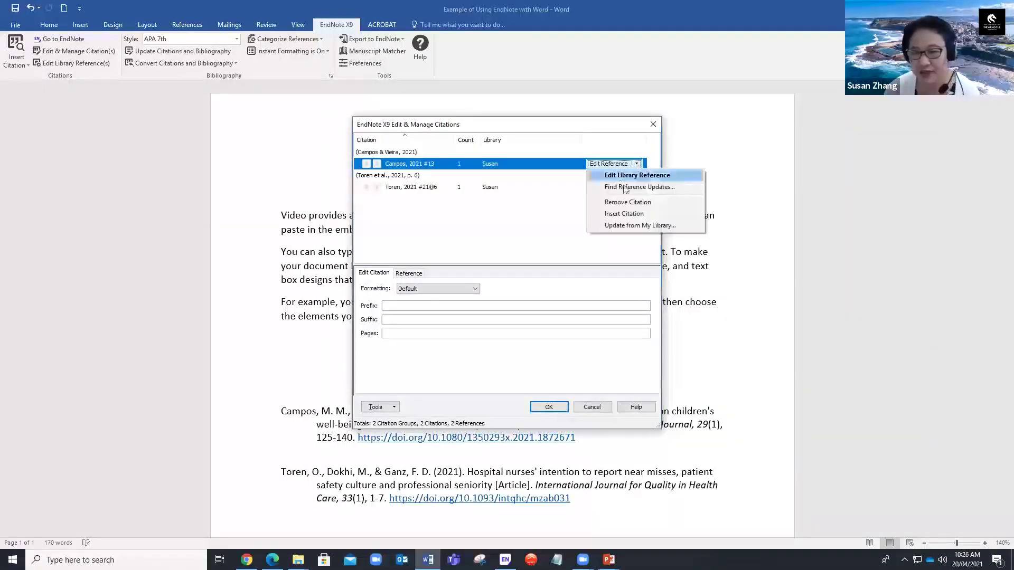
pyautogui.click(614, 201)
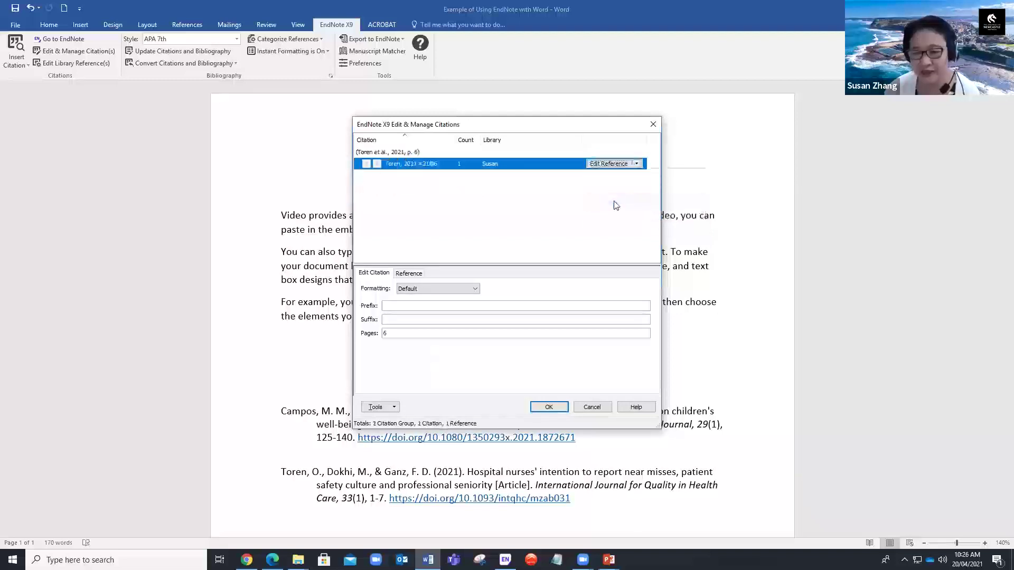
pyautogui.click(536, 407)
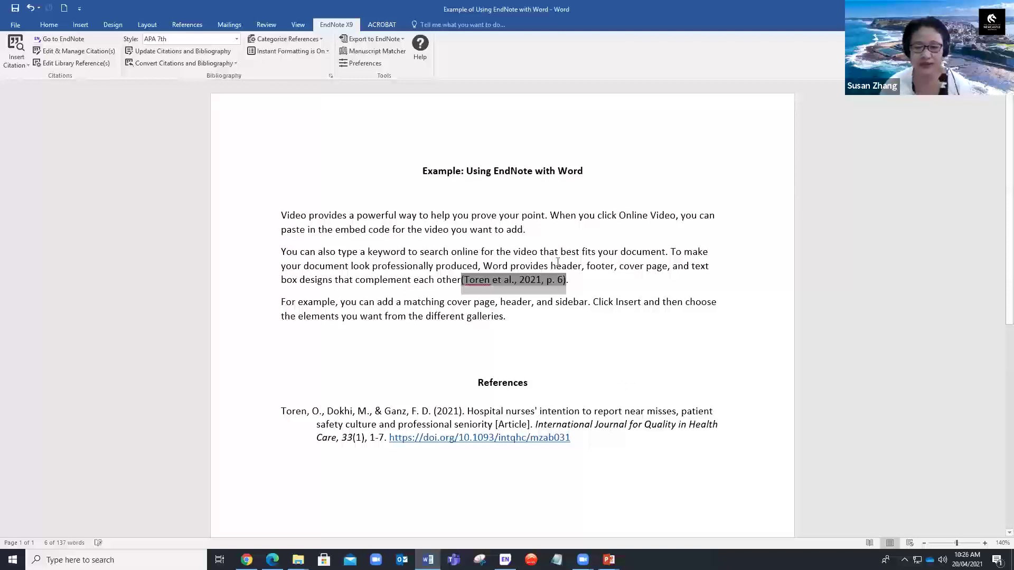
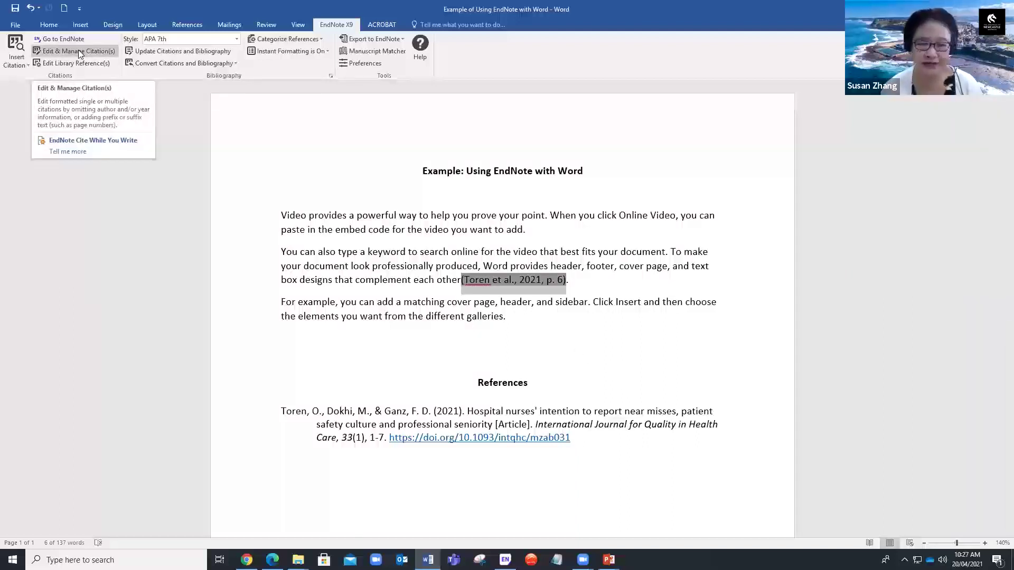
# Insert the 2011 EndNote reference "Get great marks for your essays, reports, and presentations" as a citation before the first paragraph's final full stop
pyautogui.click(524, 229)
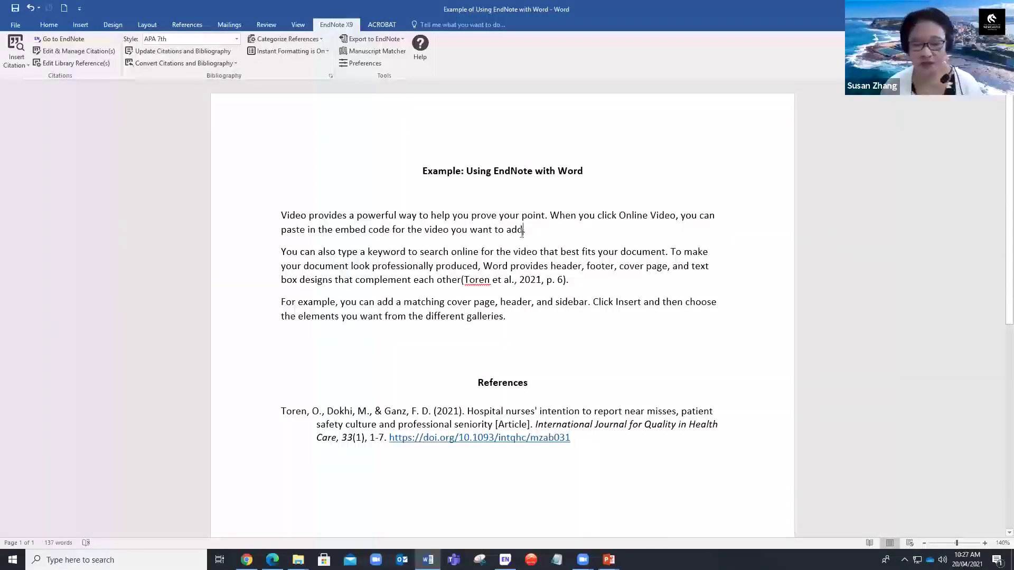
pyautogui.moveTo(505, 560)
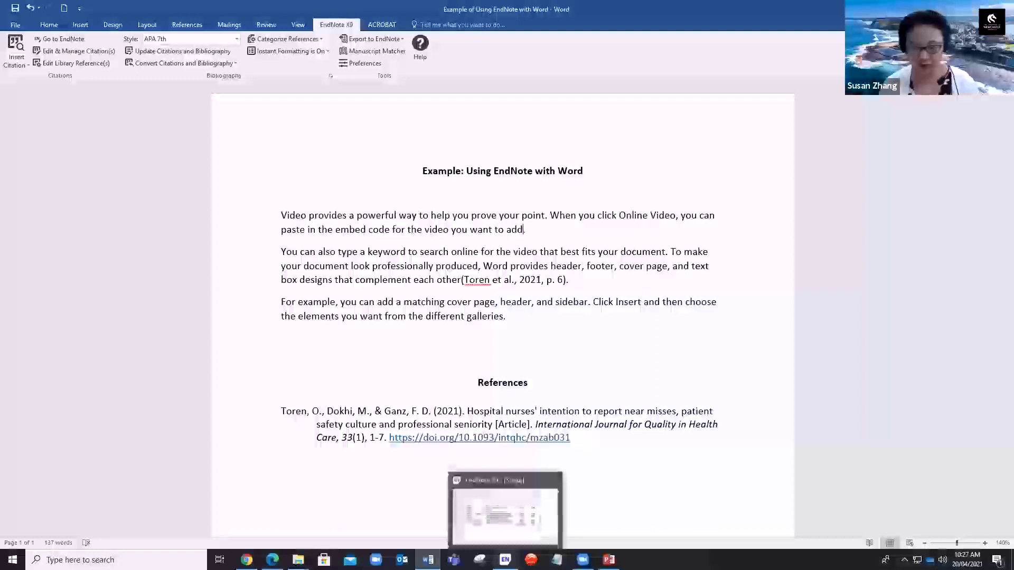
pyautogui.click(505, 509)
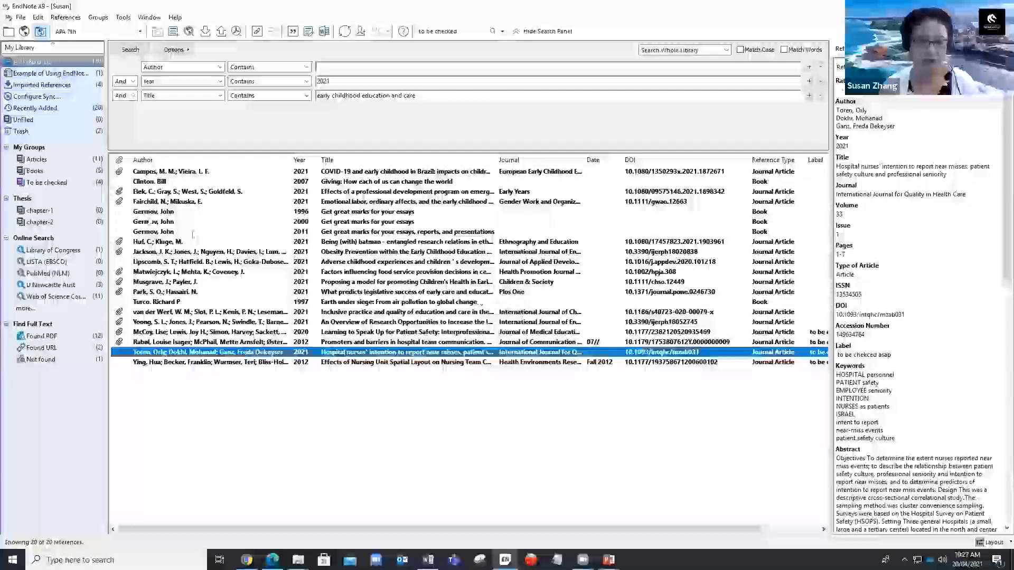
pyautogui.click(156, 232)
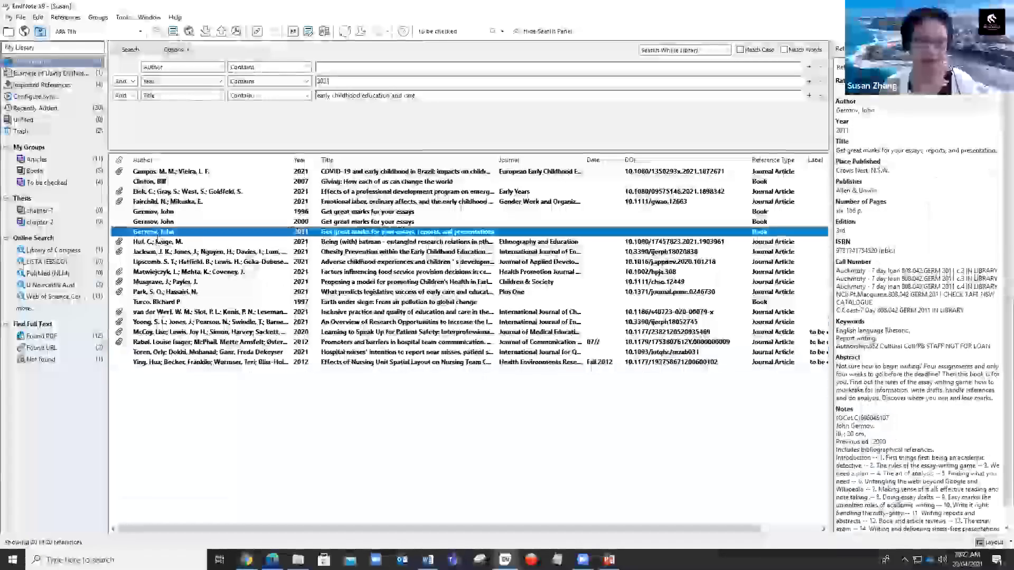
pyautogui.click(293, 31)
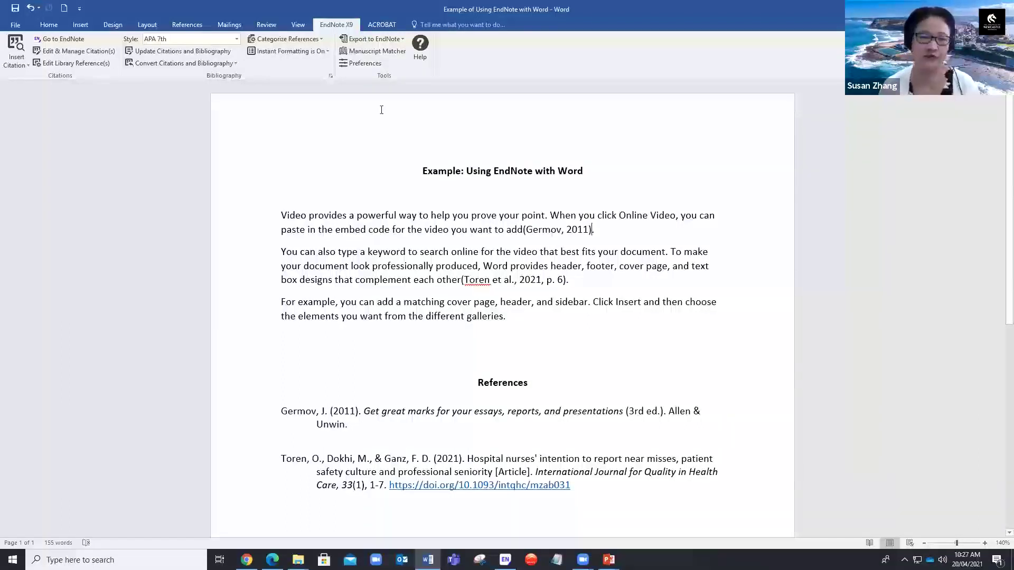
# Configure the bibliography to link and underline in-text citations, and set its font size to 9
pyautogui.click(331, 77)
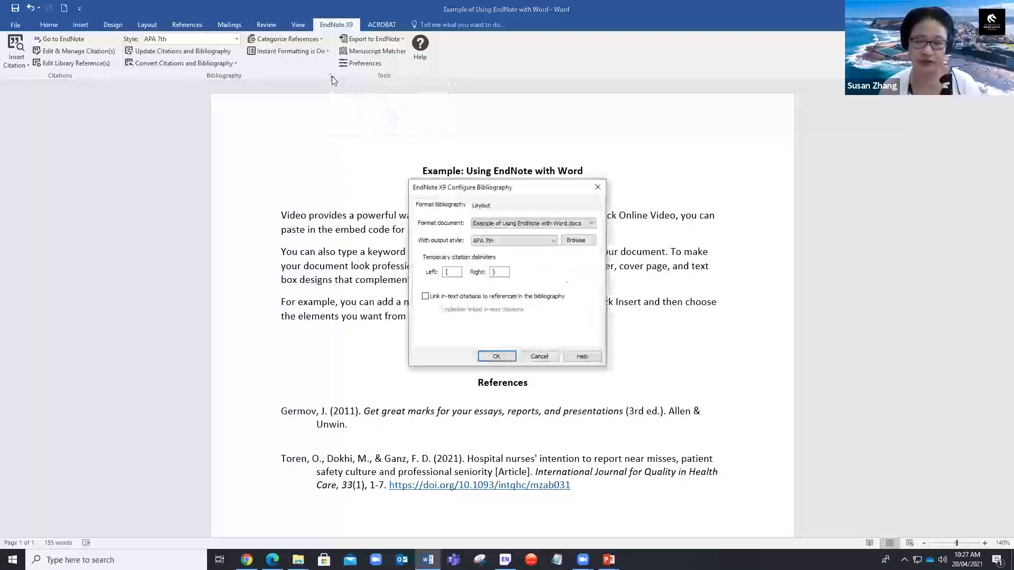
pyautogui.click(425, 297)
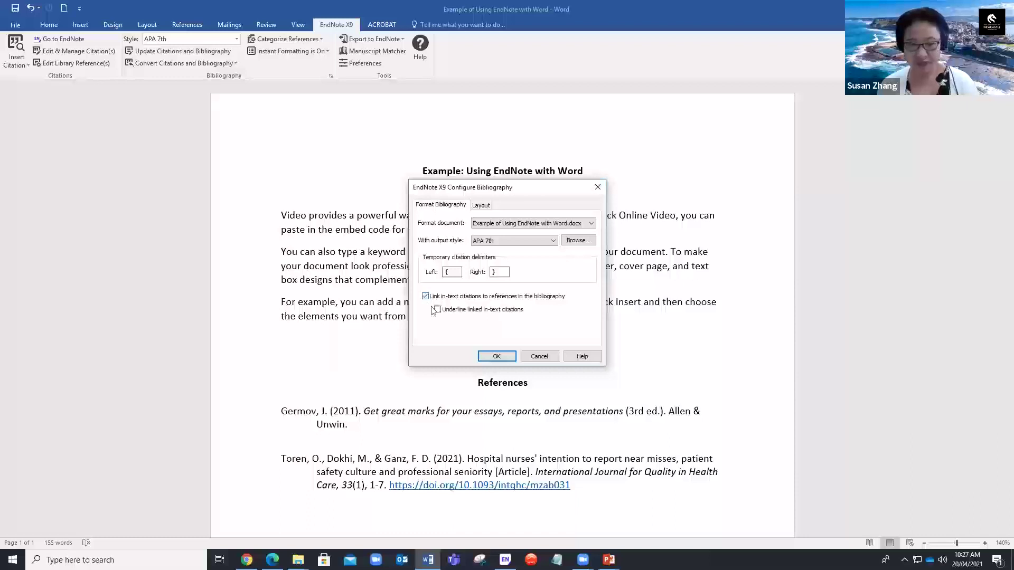
pyautogui.click(437, 310)
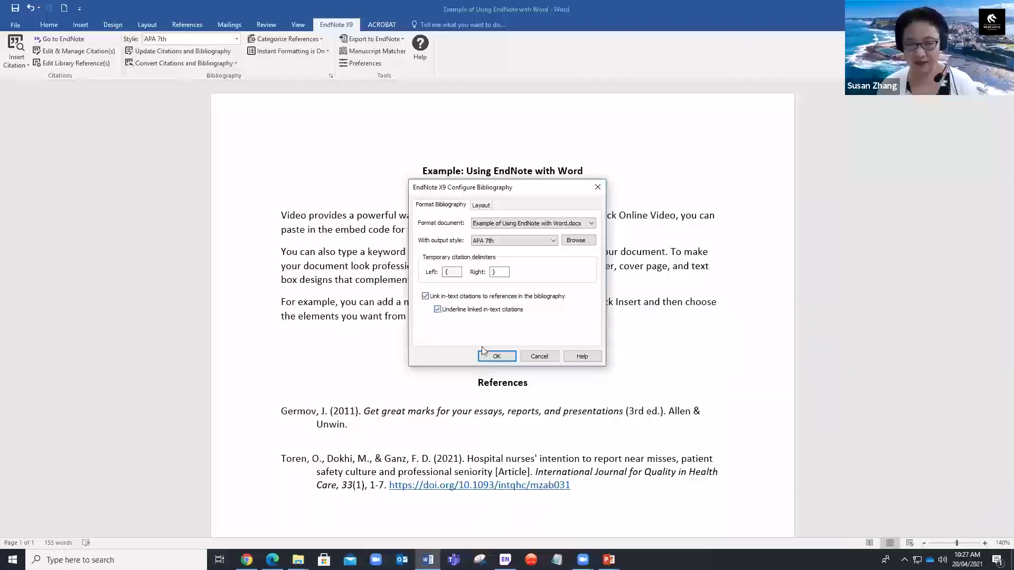
pyautogui.click(480, 206)
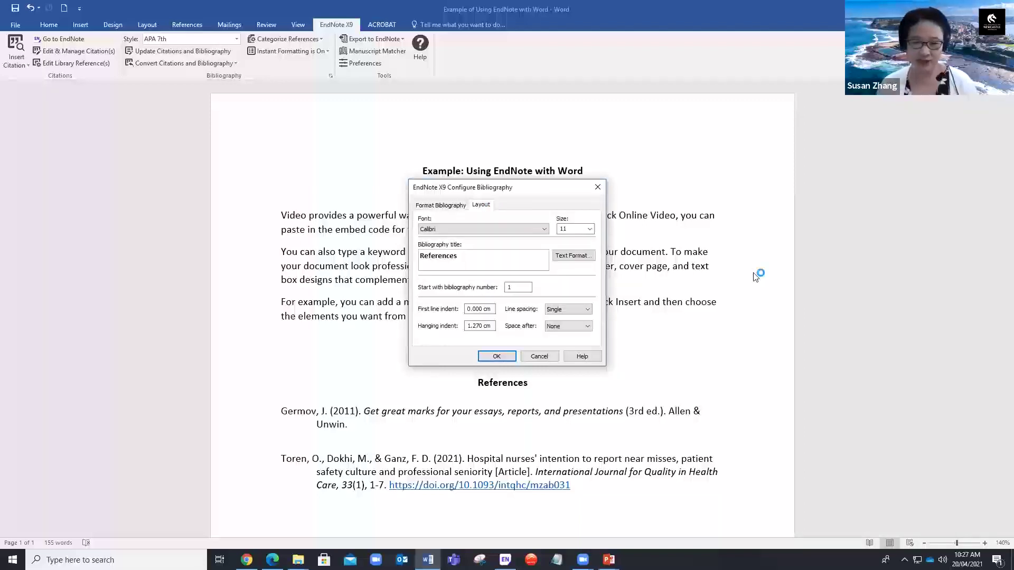
pyautogui.click(589, 230)
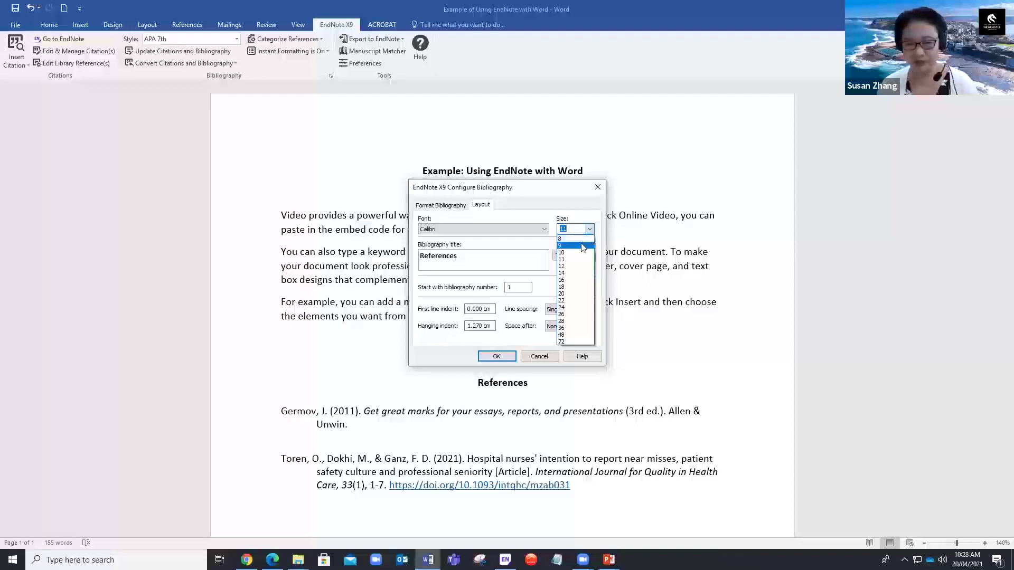
pyautogui.click(582, 246)
pyautogui.click(495, 356)
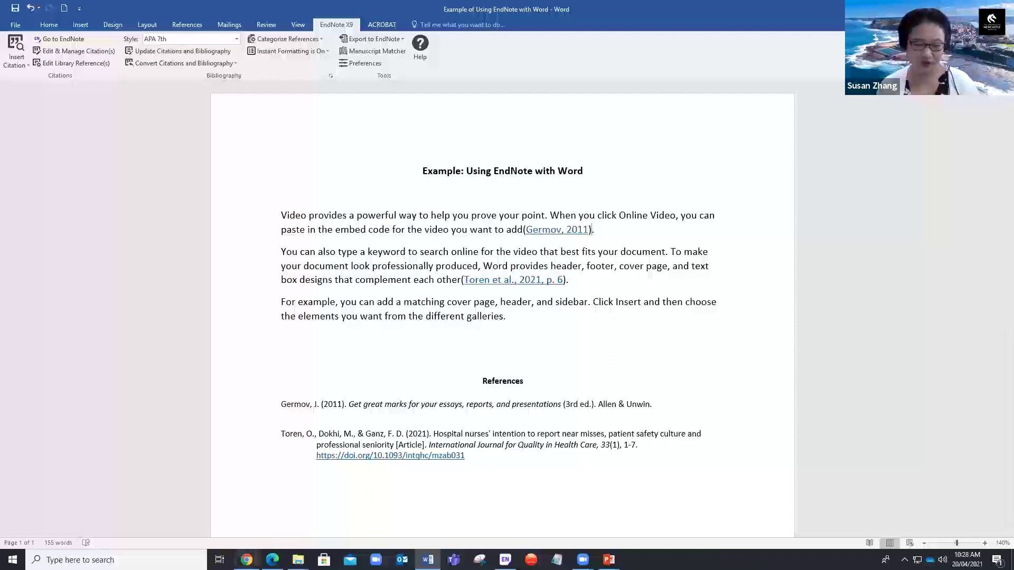
# Switch to Chrome and open the FAQs & Help page of the University of Newcastle EndNote library guide
pyautogui.click(247, 559)
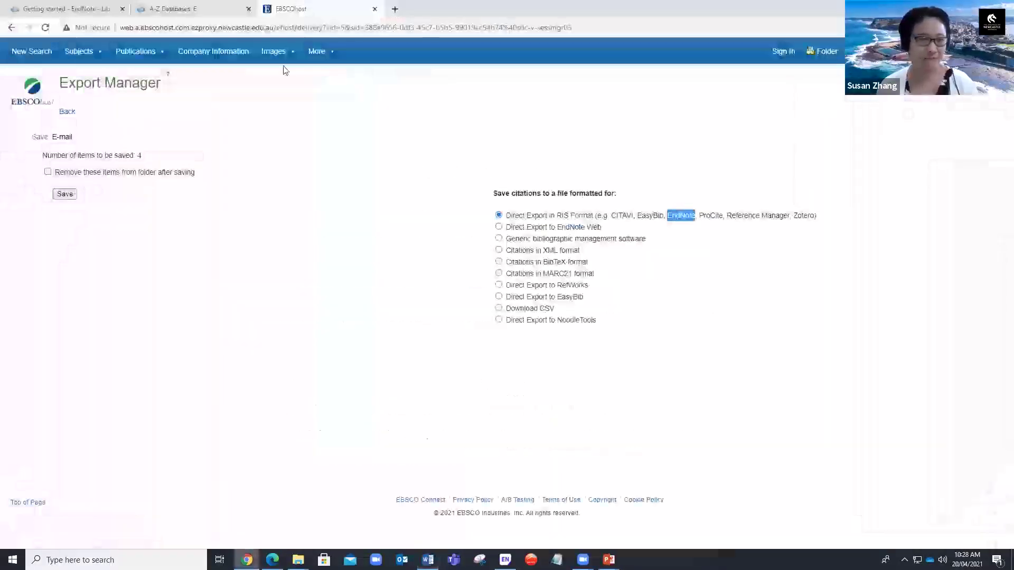
pyautogui.click(58, 12)
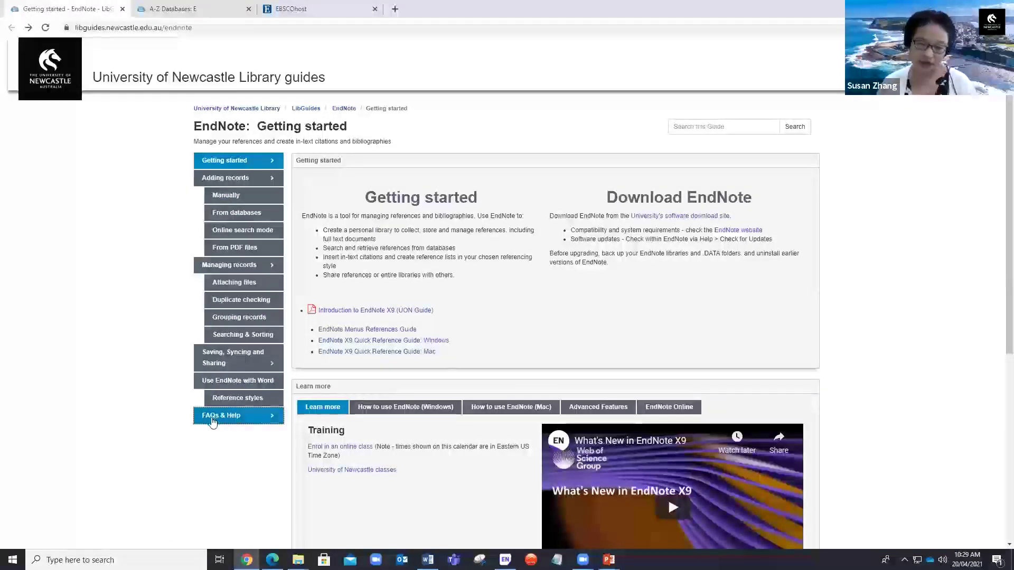
pyautogui.click(243, 416)
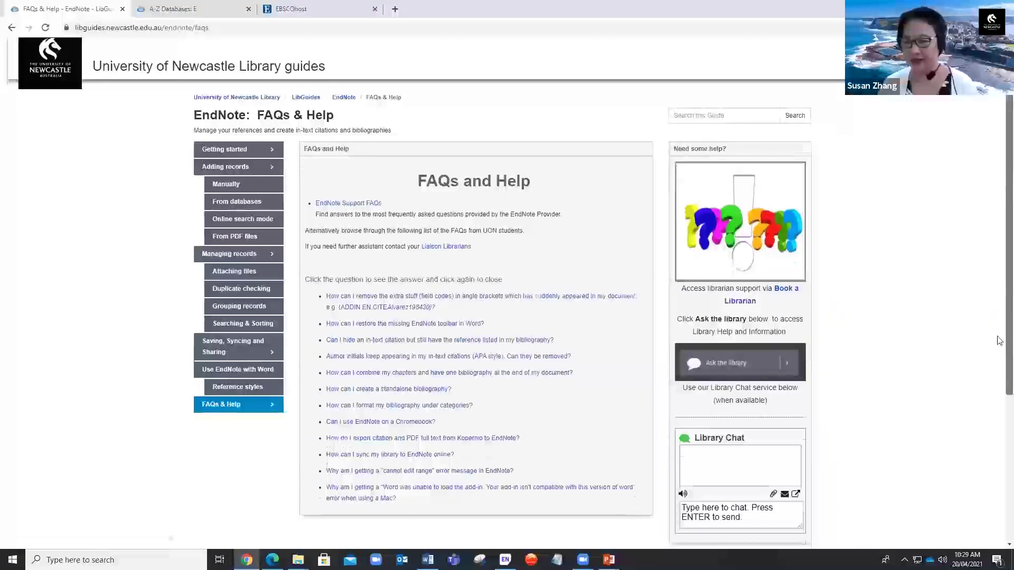
# Send the messages "hi", "just a class demo" and "thanks" to the library through the guide's Library Chat
pyautogui.scroll(-2, 767, 409)
pyautogui.click(767, 409)
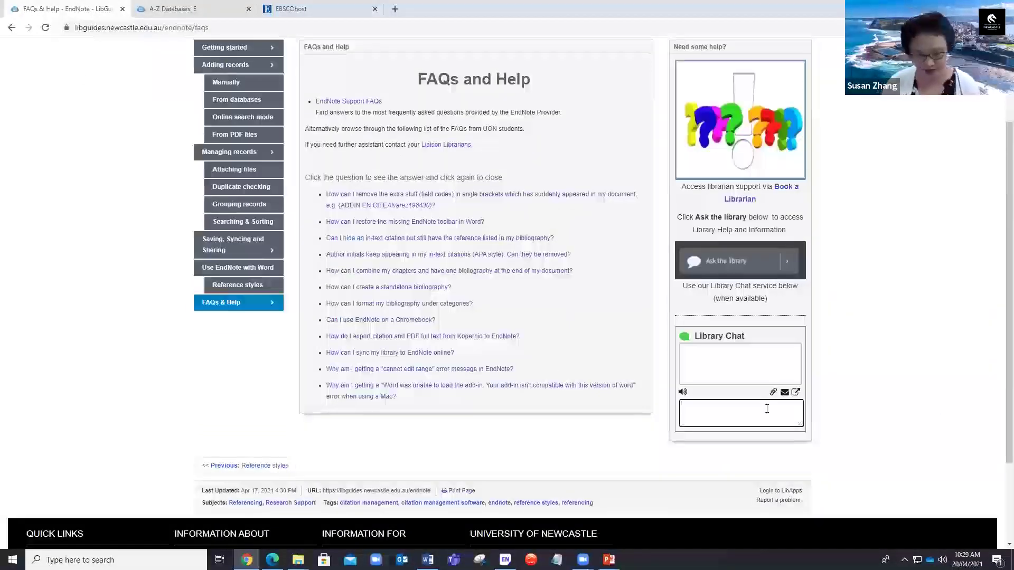
pyautogui.write('hi')
pyautogui.press('Return')
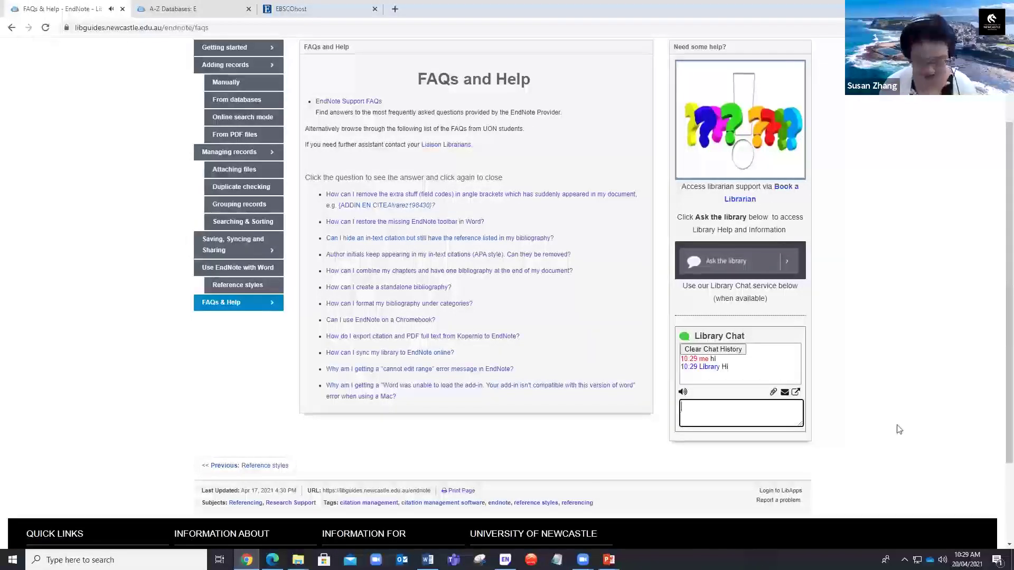
pyautogui.write('just a cla')
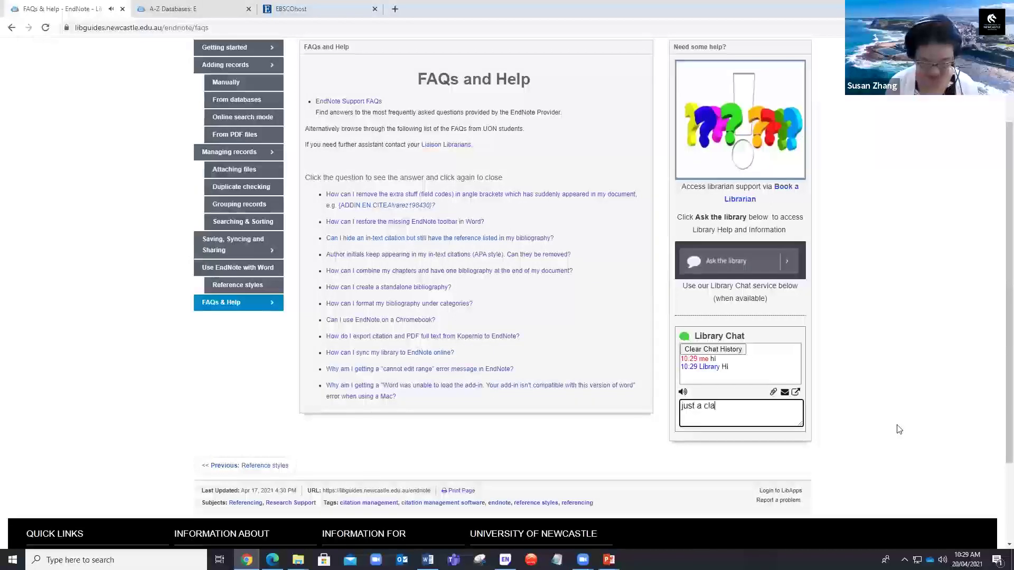
pyautogui.write('ss demo')
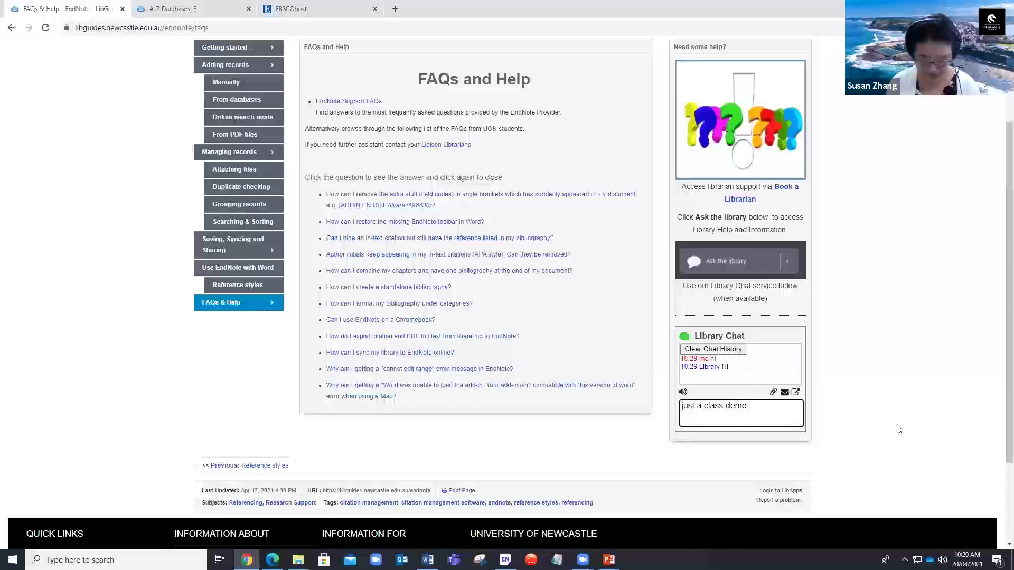
pyautogui.press('Return')
pyautogui.write('thanks')
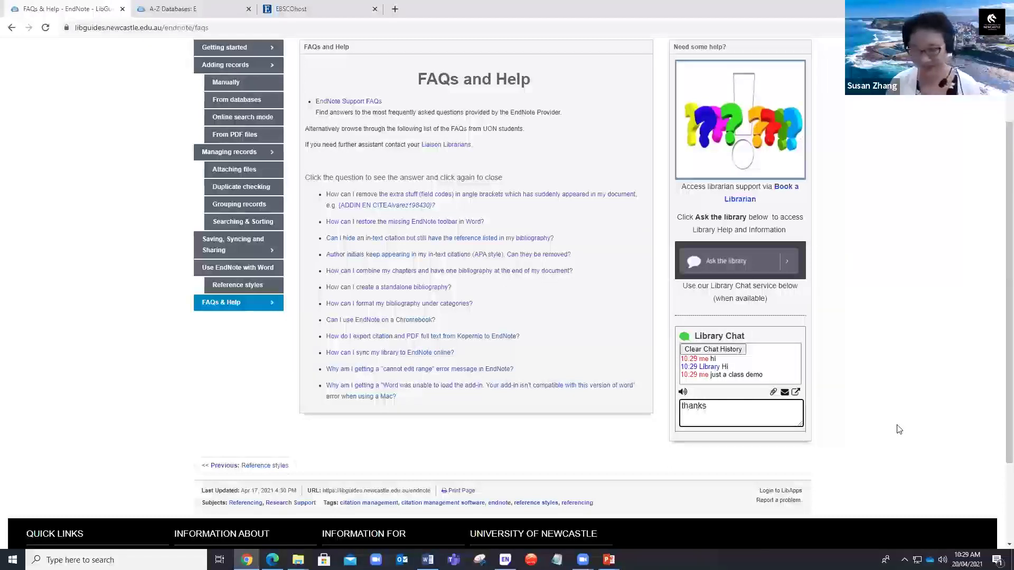
pyautogui.press('Return')
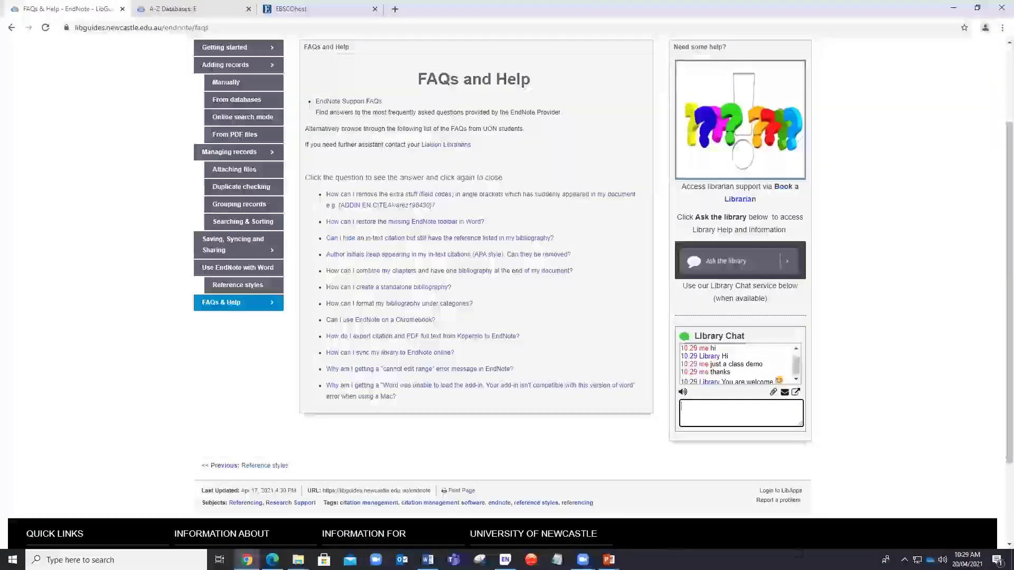
# Switch to EndNote, set the output style to Vancouver, and preview the selected 2011 reference in a widened reference pane
pyautogui.hotkey('alt', 'Tab')
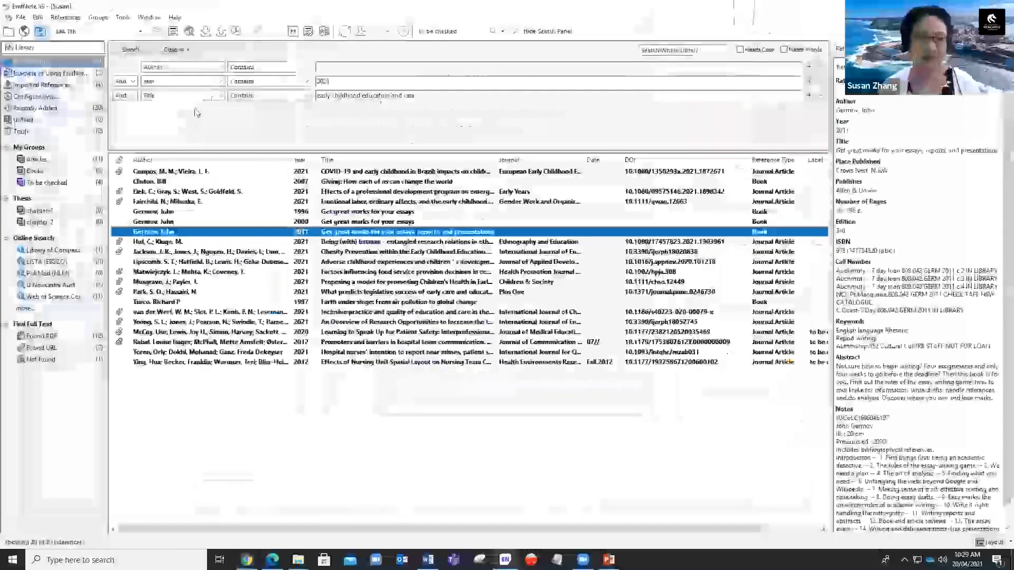
pyautogui.click(99, 32)
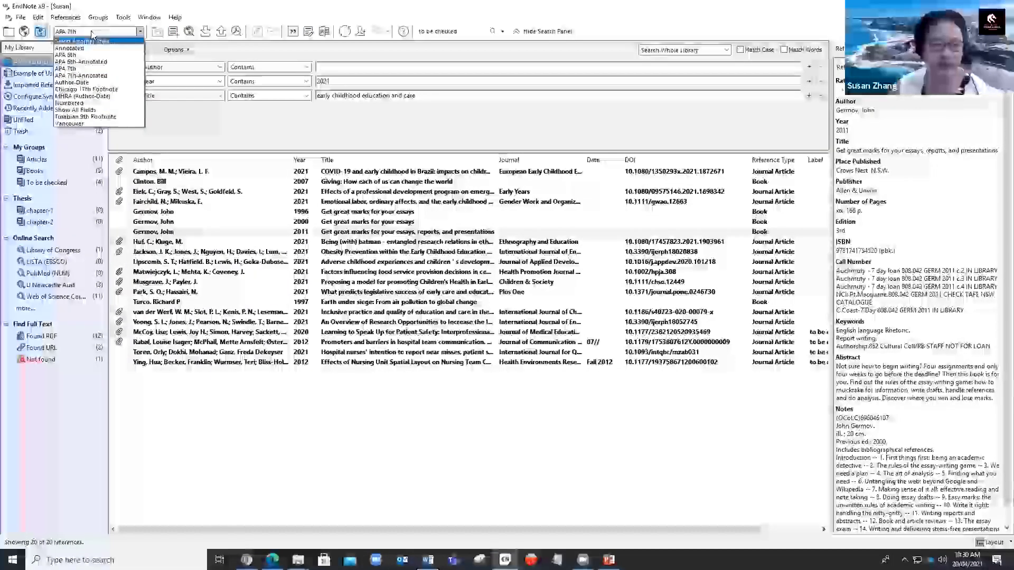
pyautogui.click(69, 125)
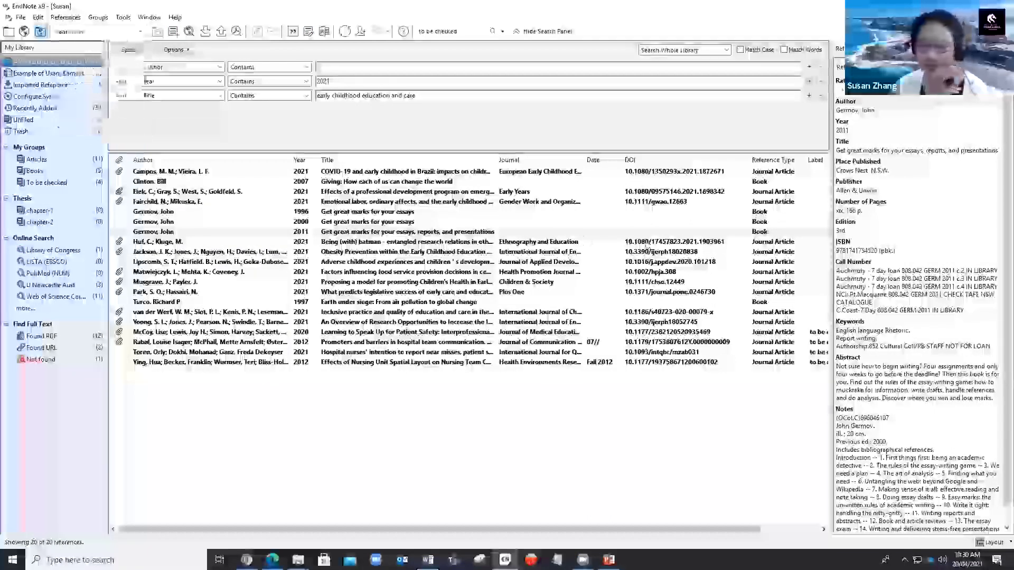
pyautogui.moveTo(827, 257); pyautogui.dragTo(437, 257)
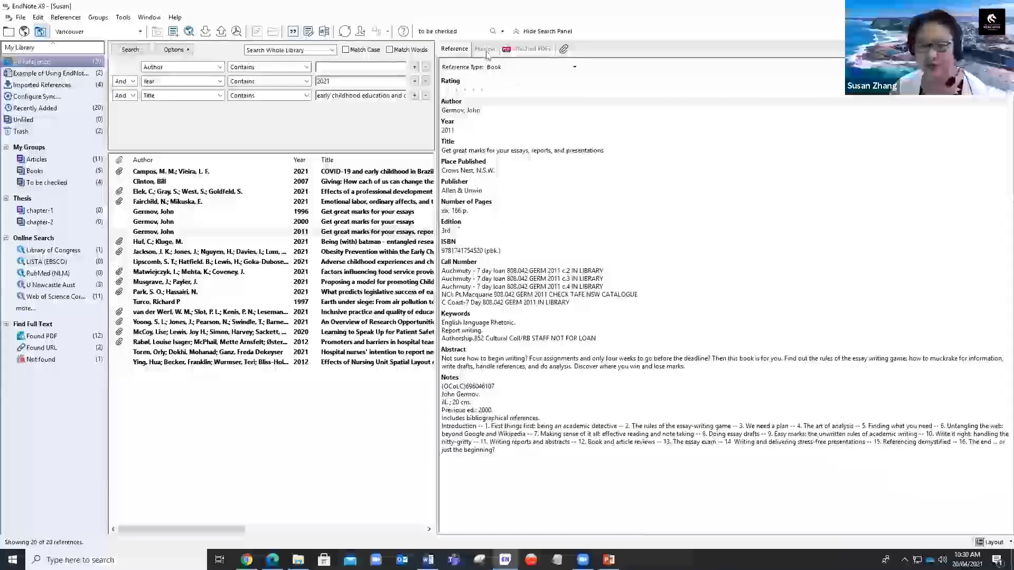
pyautogui.click(484, 48)
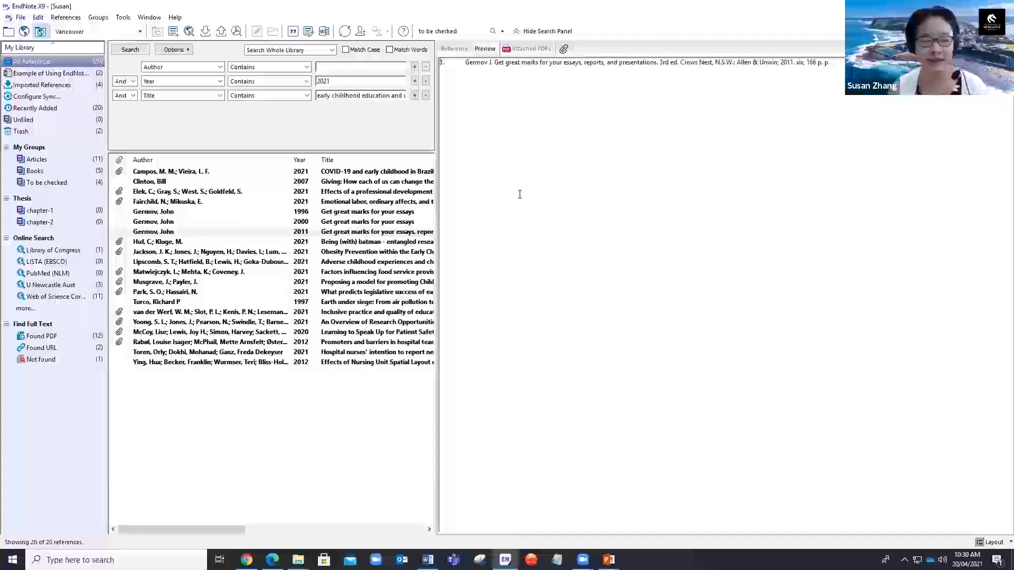
# Choose Sage Harvard from EndNote's full list of output styles
pyautogui.click(140, 32)
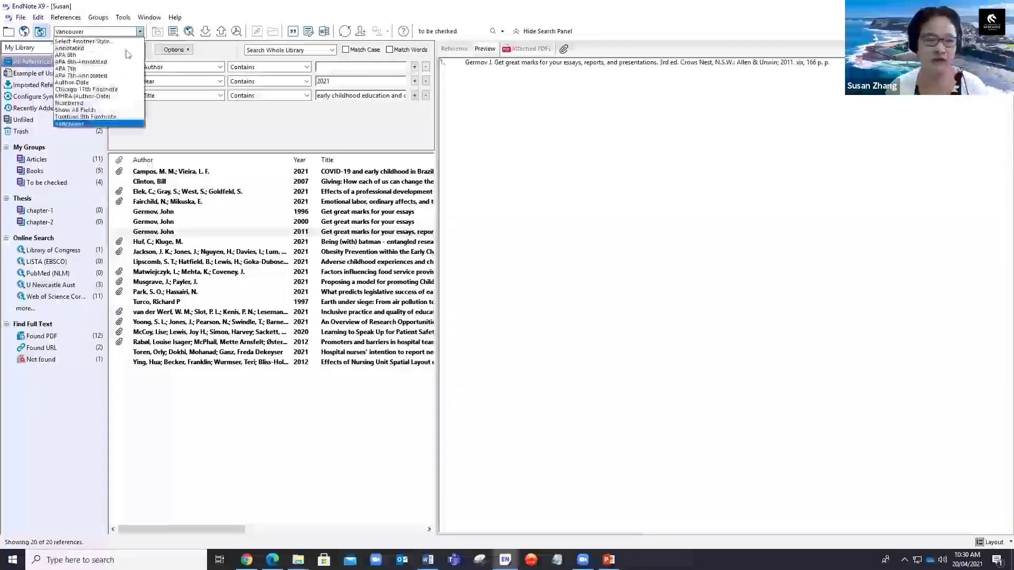
pyautogui.click(97, 41)
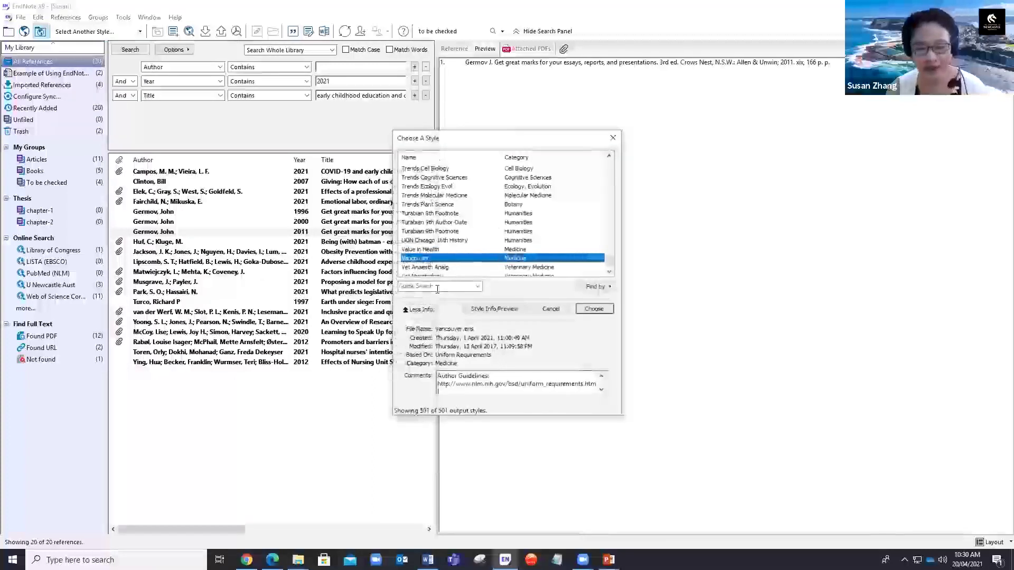
pyautogui.click(460, 285)
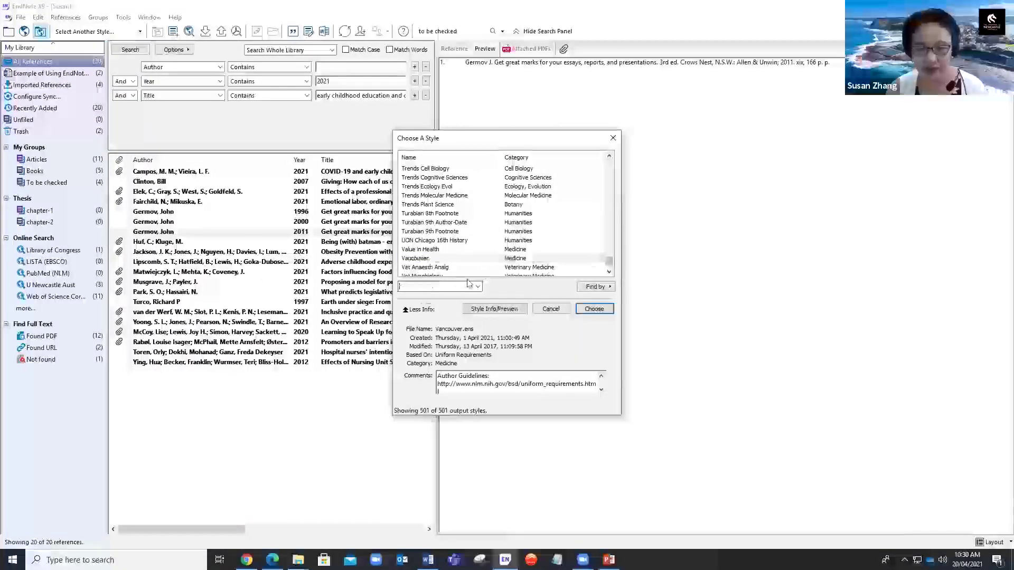
pyautogui.scroll(-3, 609, 267)
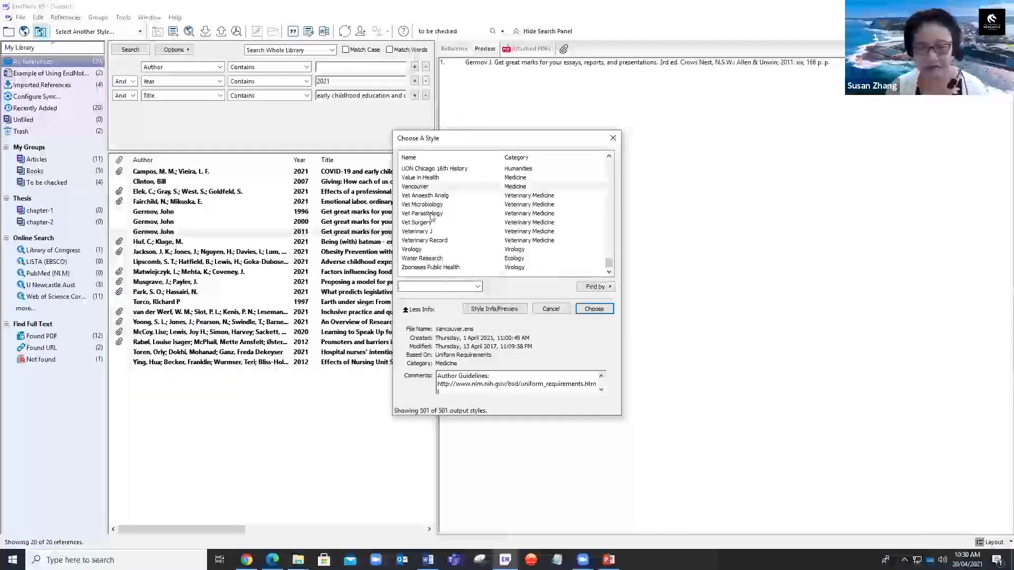
pyautogui.scroll(8, 608, 257)
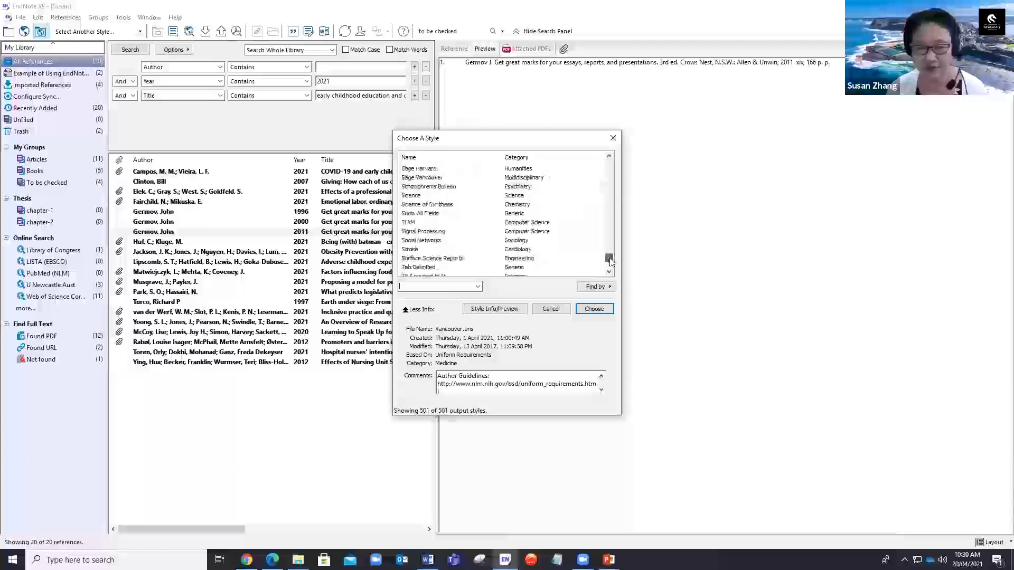
pyautogui.click(428, 169)
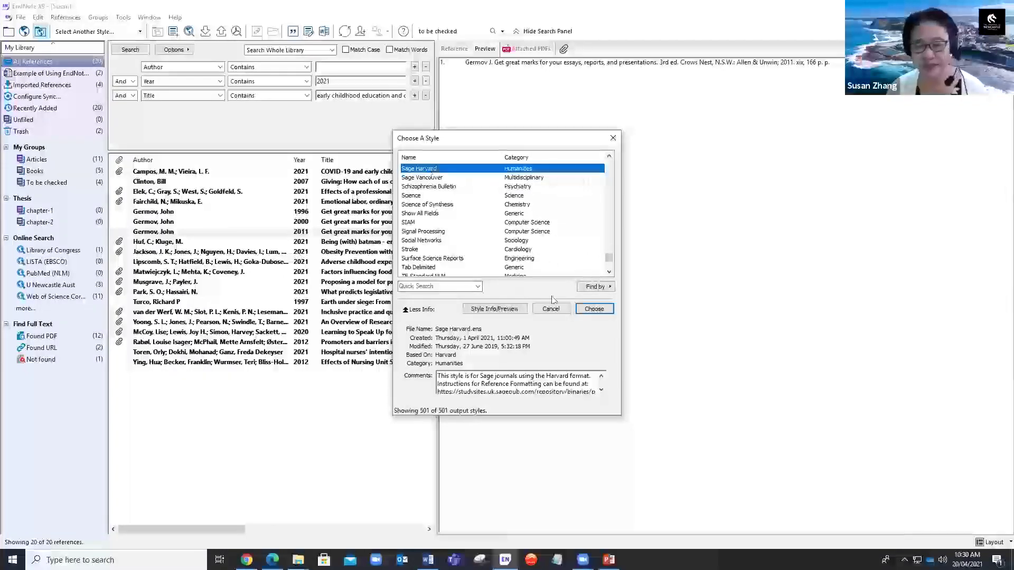
pyautogui.click(579, 309)
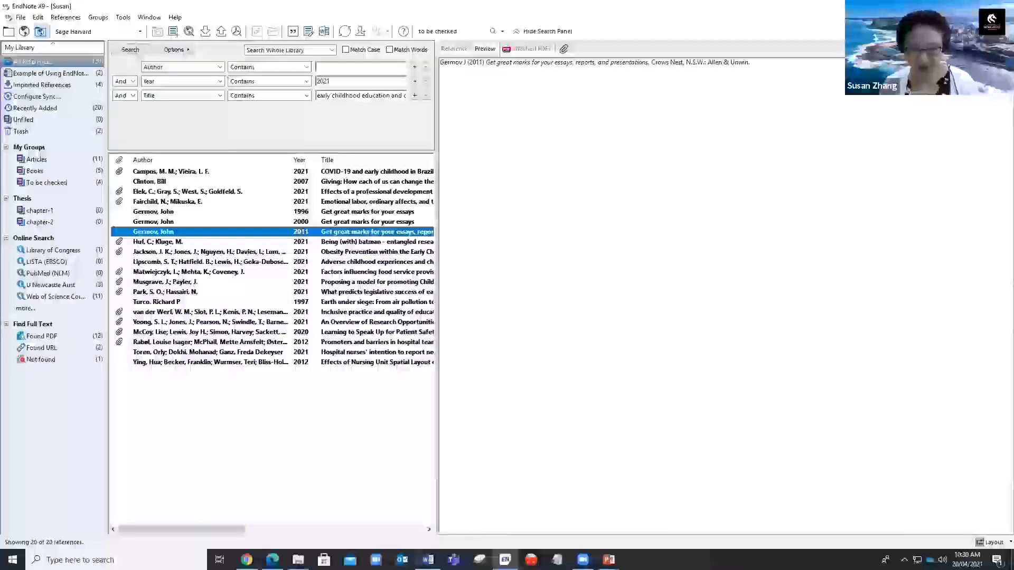
# Switch to the Word document and change its EndNote citation and bibliography style to Sage Harvard
pyautogui.hotkey('alt', 'Tab')
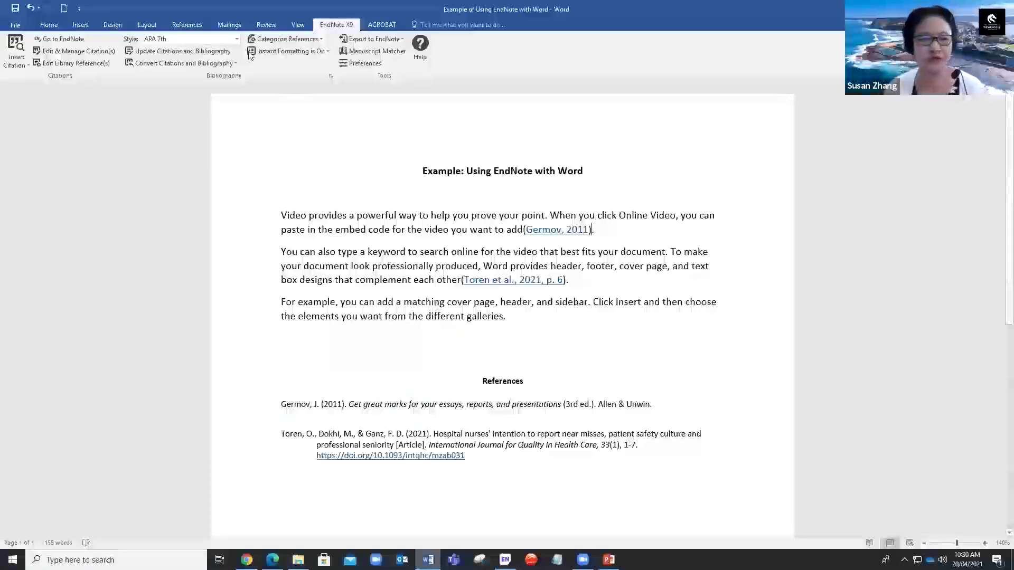
pyautogui.click(236, 39)
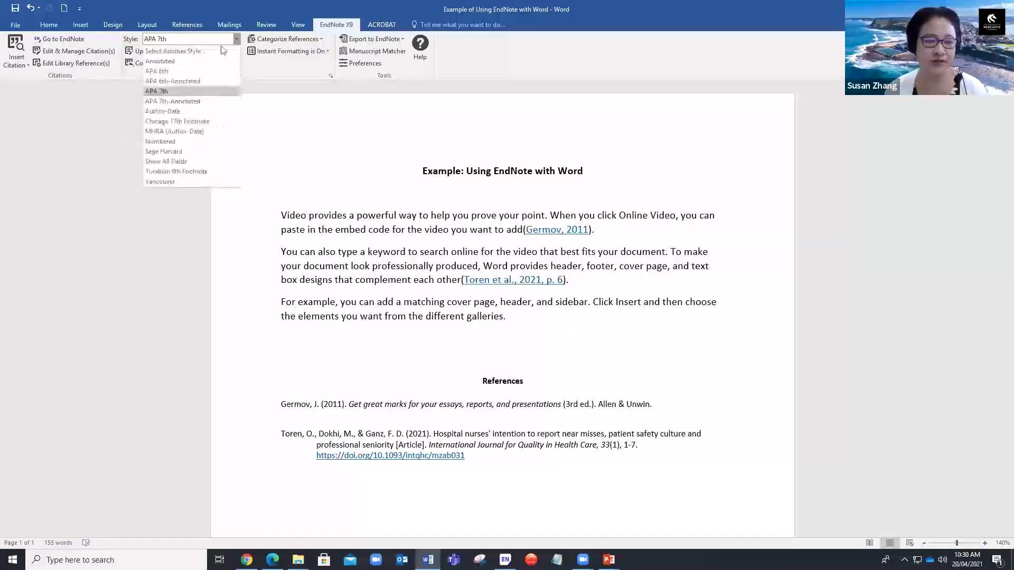
pyautogui.click(172, 153)
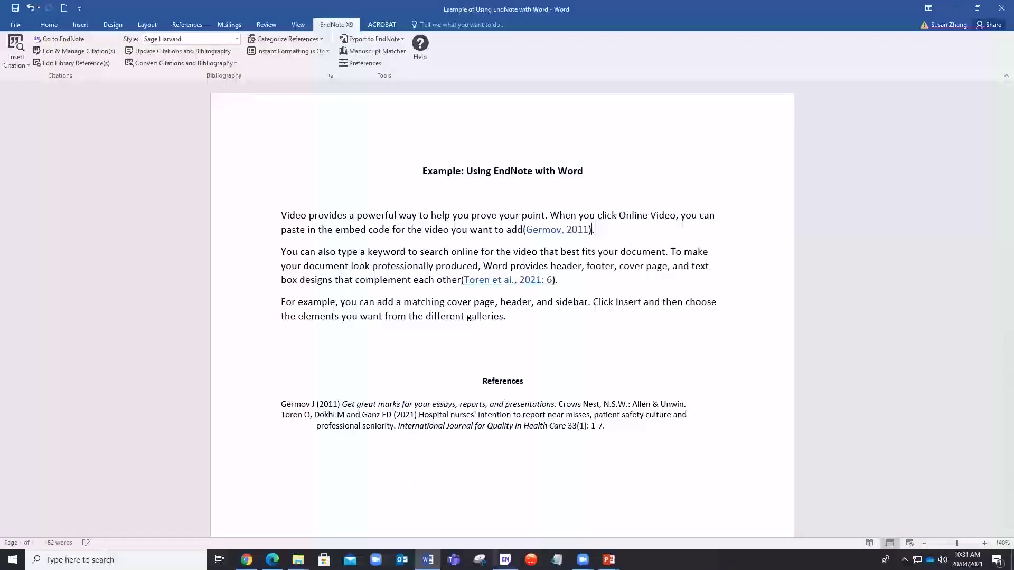
# Switch to EndNote and examine the Library of Congress, PubMed, Web of Science and U Newcastle Aust online search groups, resizing the panes for readability
pyautogui.click(505, 559)
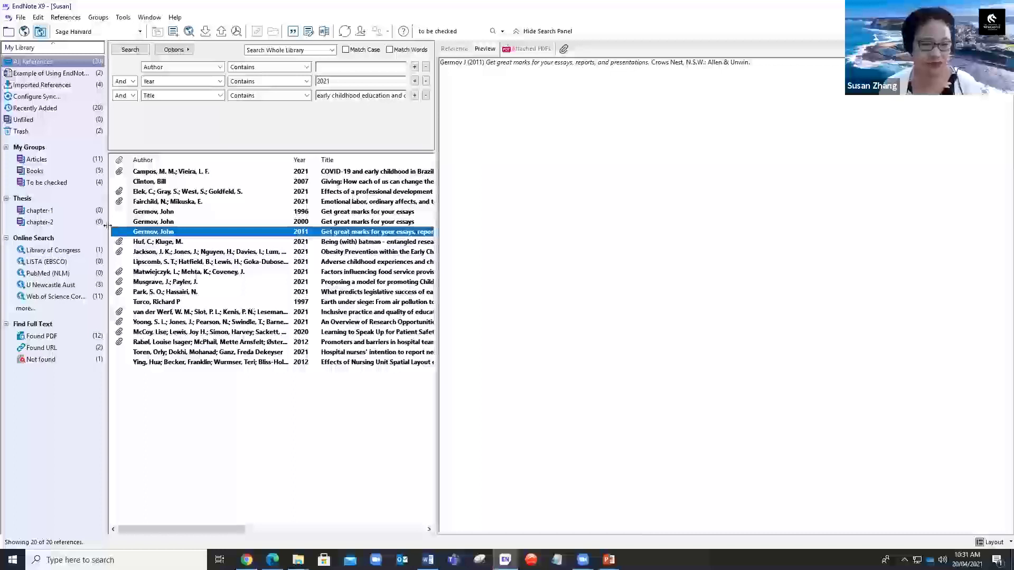
pyautogui.moveTo(106, 228); pyautogui.dragTo(251, 228)
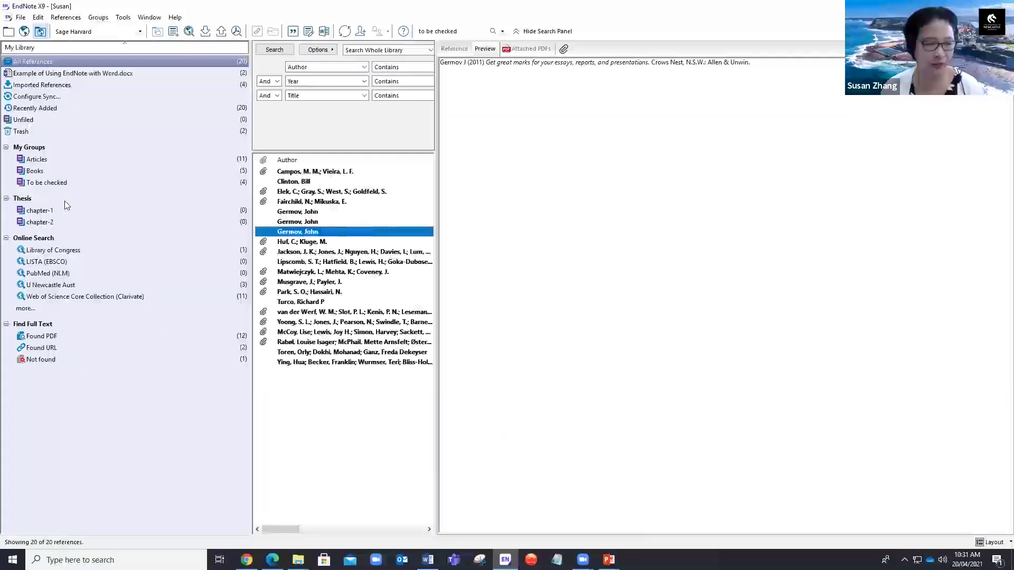
pyautogui.click(69, 251)
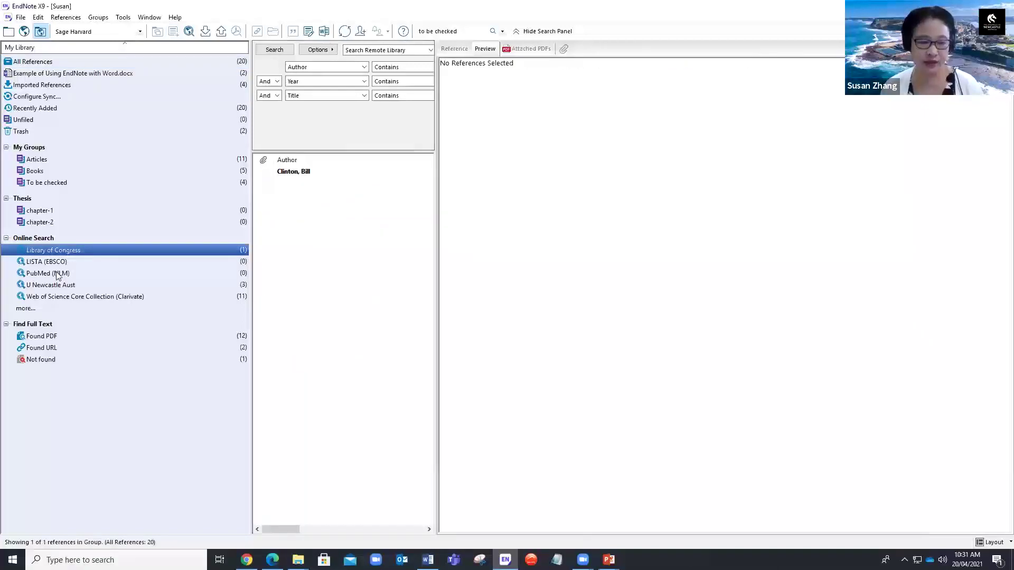
pyautogui.click(58, 273)
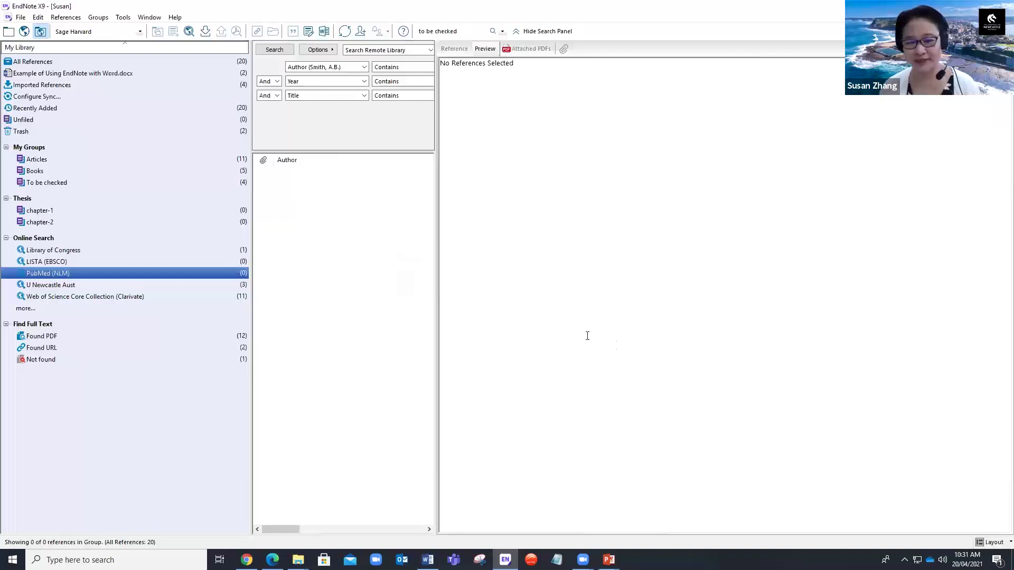
pyautogui.moveTo(437, 297); pyautogui.dragTo(817, 287)
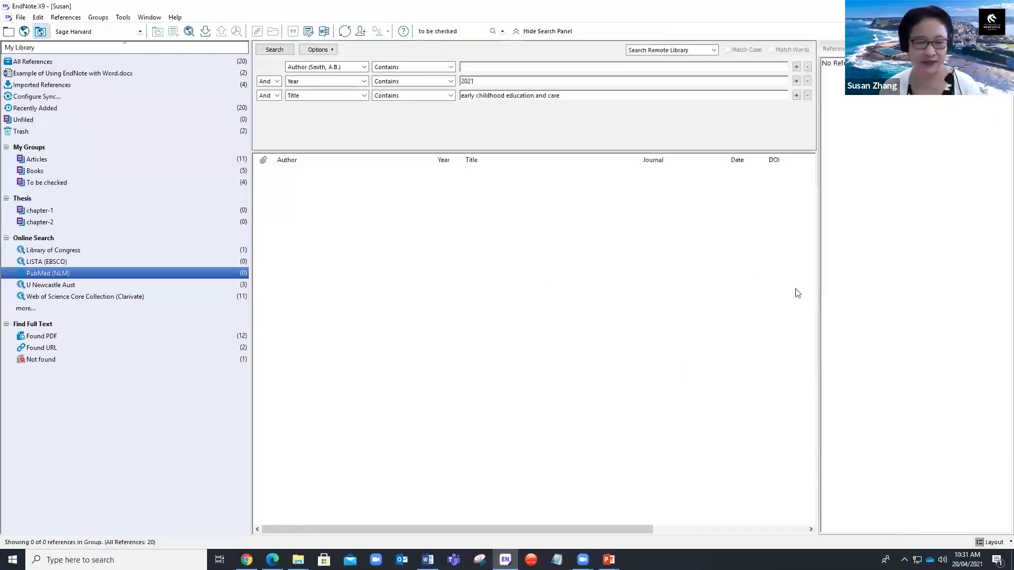
pyautogui.click(71, 249)
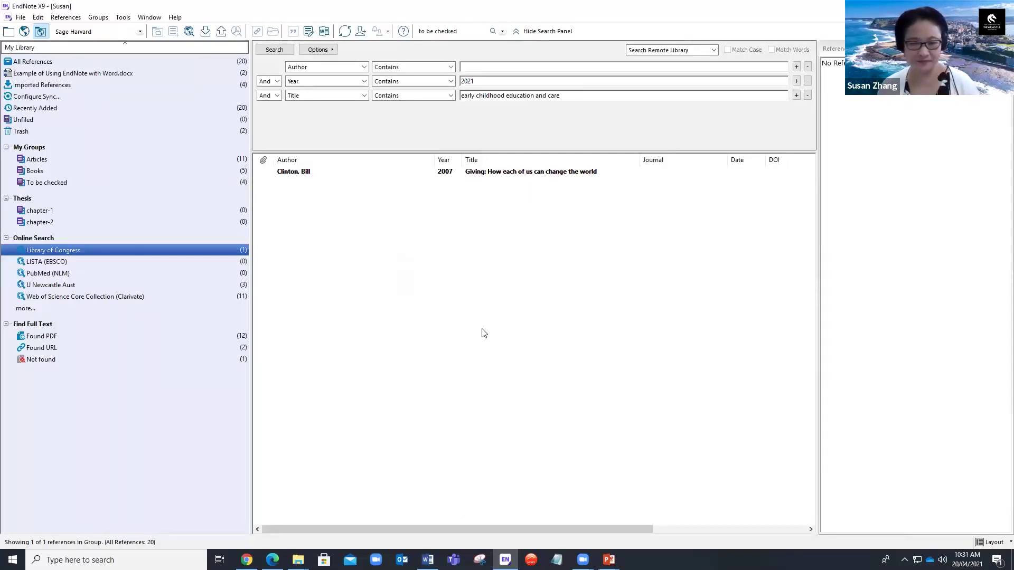
pyautogui.click(58, 296)
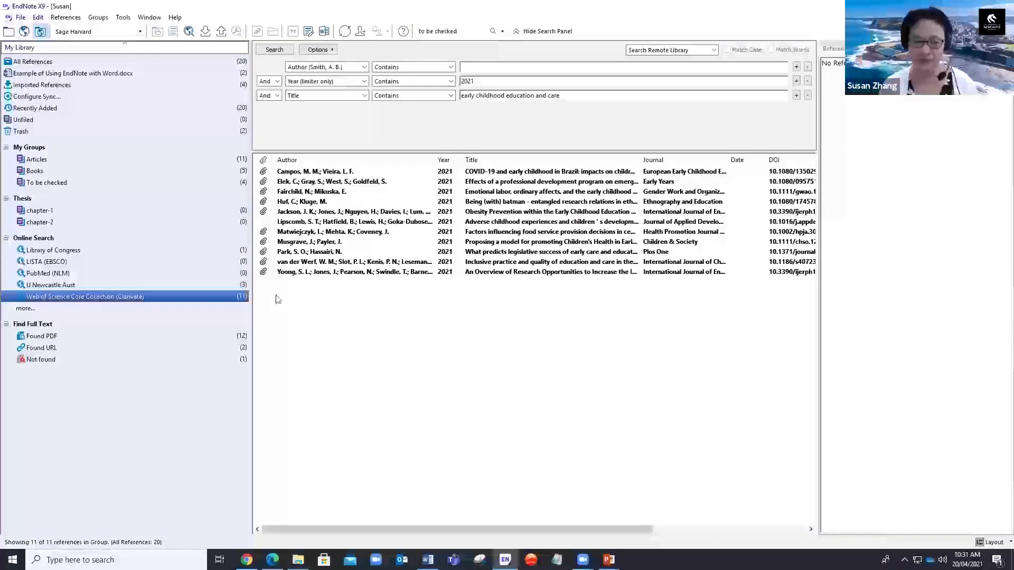
pyautogui.moveTo(249, 299); pyautogui.dragTo(193, 294)
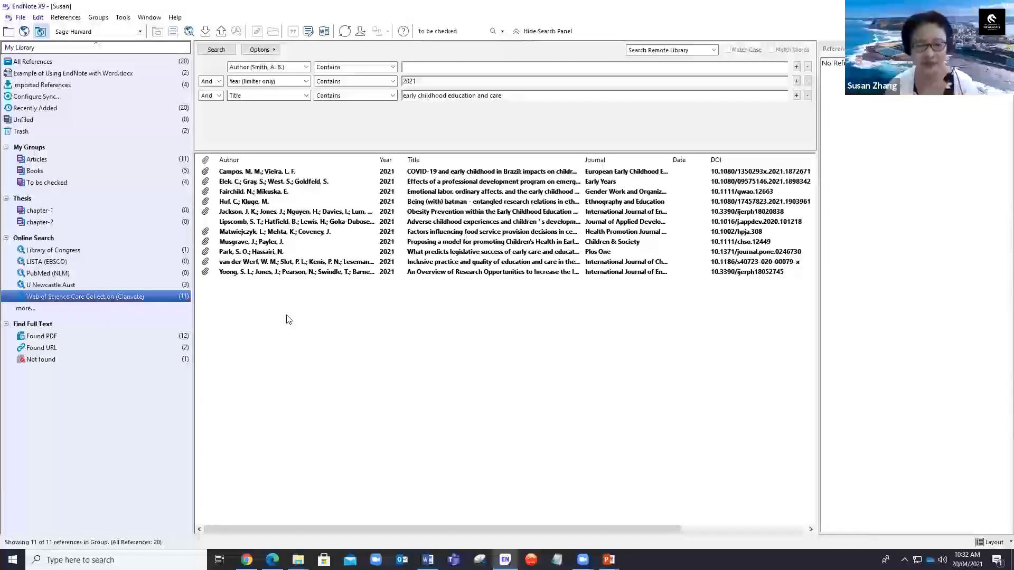
pyautogui.click(80, 251)
pyautogui.click(78, 286)
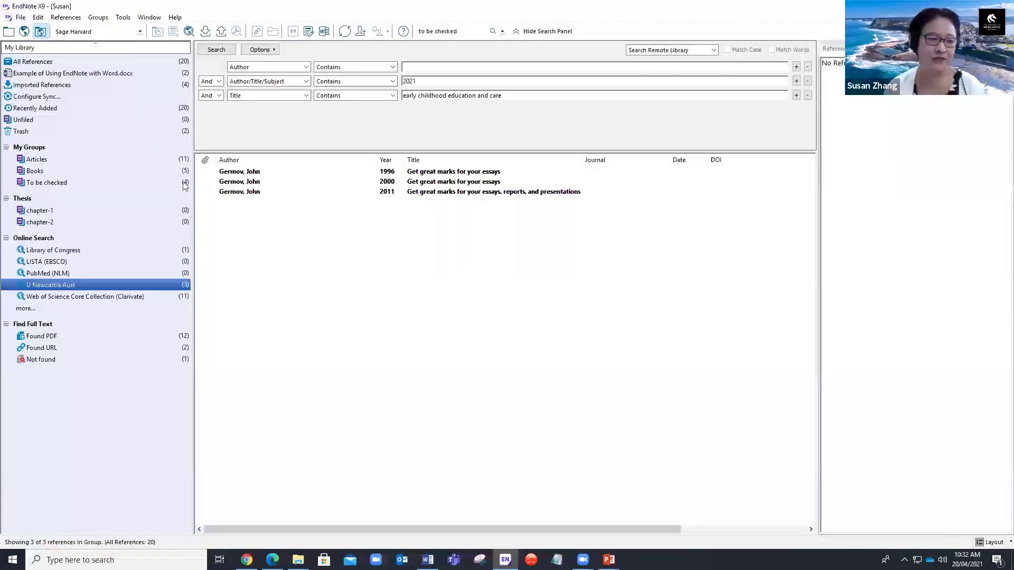
# Show the Articles group, set the first search field to PDF Notes, and clear the year and title search terms
pyautogui.click(52, 160)
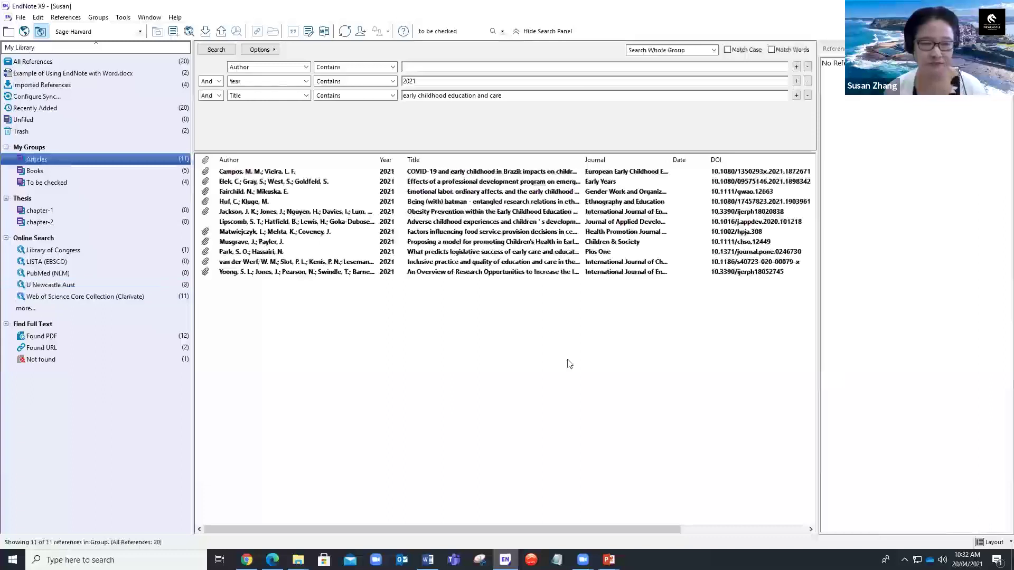
pyautogui.moveTo(457, 31); pyautogui.dragTo(435, 32)
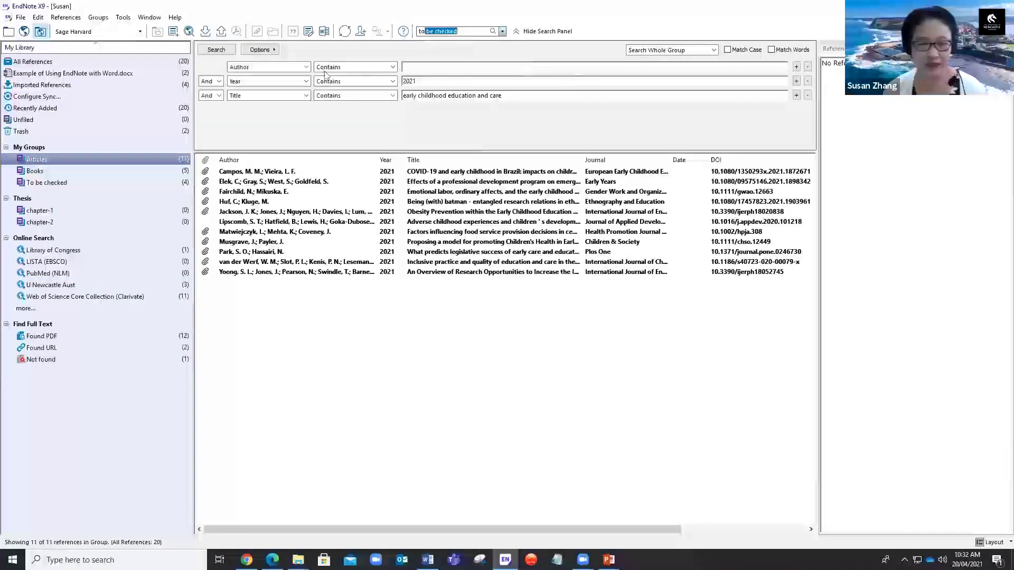
pyautogui.click(306, 68)
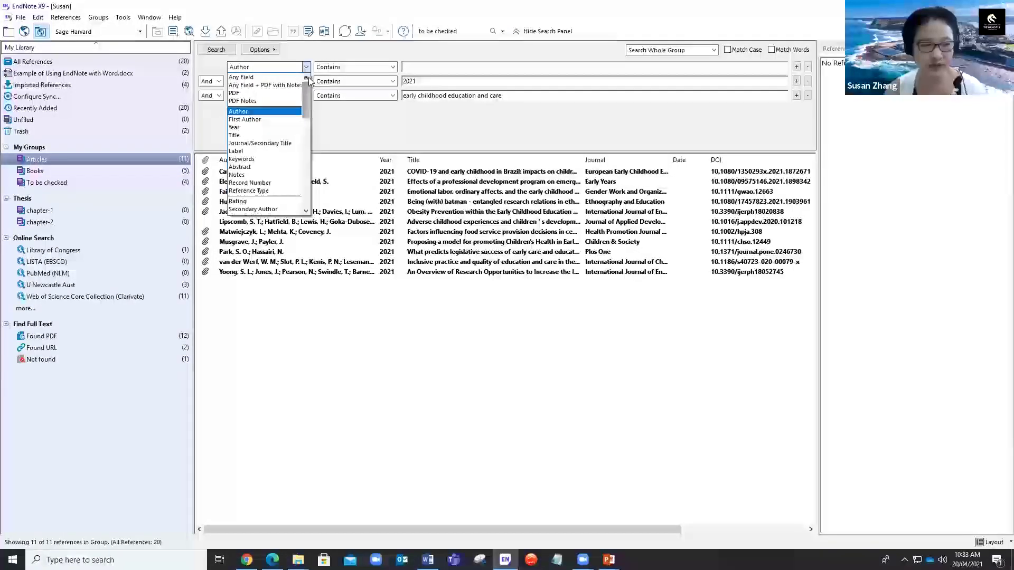
pyautogui.click(266, 102)
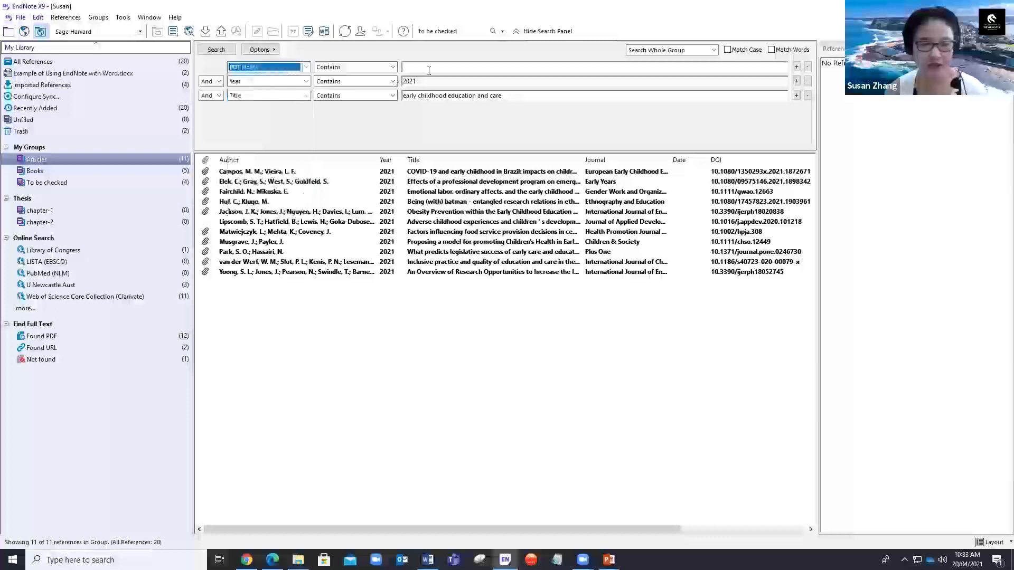
pyautogui.moveTo(515, 97); pyautogui.dragTo(401, 81)
pyautogui.press('BackSpace')
pyautogui.press('BackSpace')
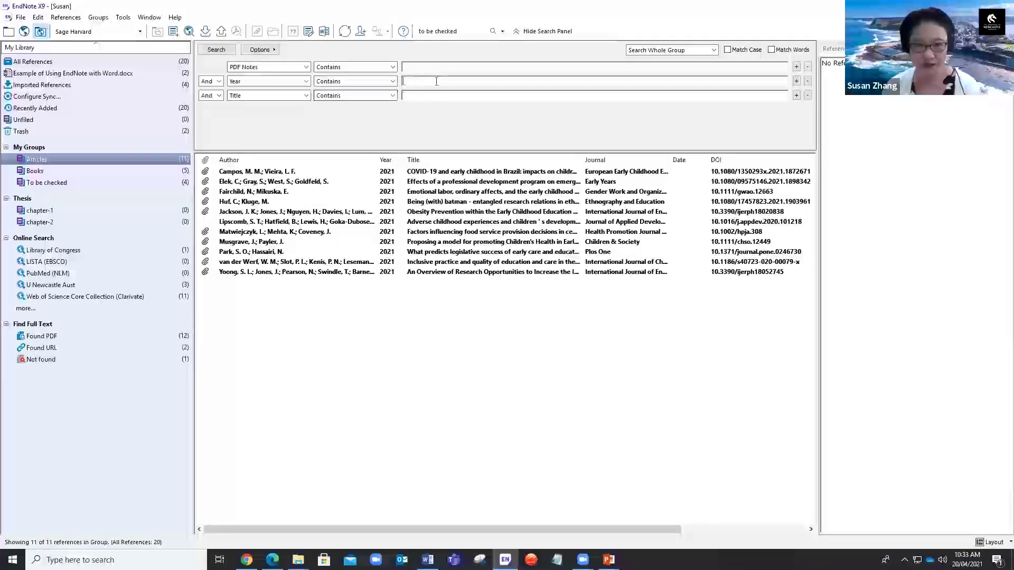
# Search the PDF Notes field for references containing "for chapter 1", correcting the spacing before the number
pyautogui.write('for chapter')
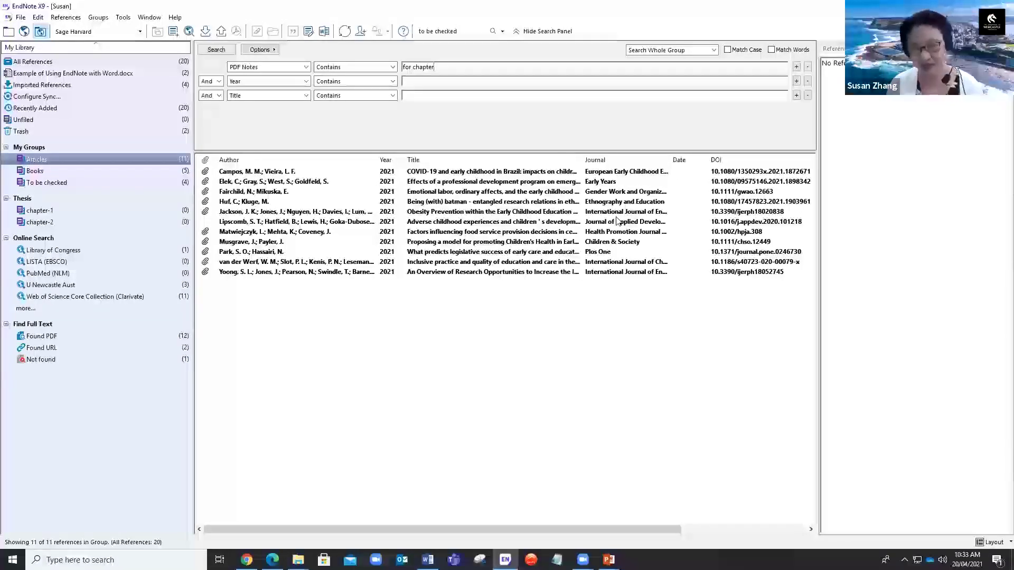
pyautogui.write(' 1')
pyautogui.press('Return')
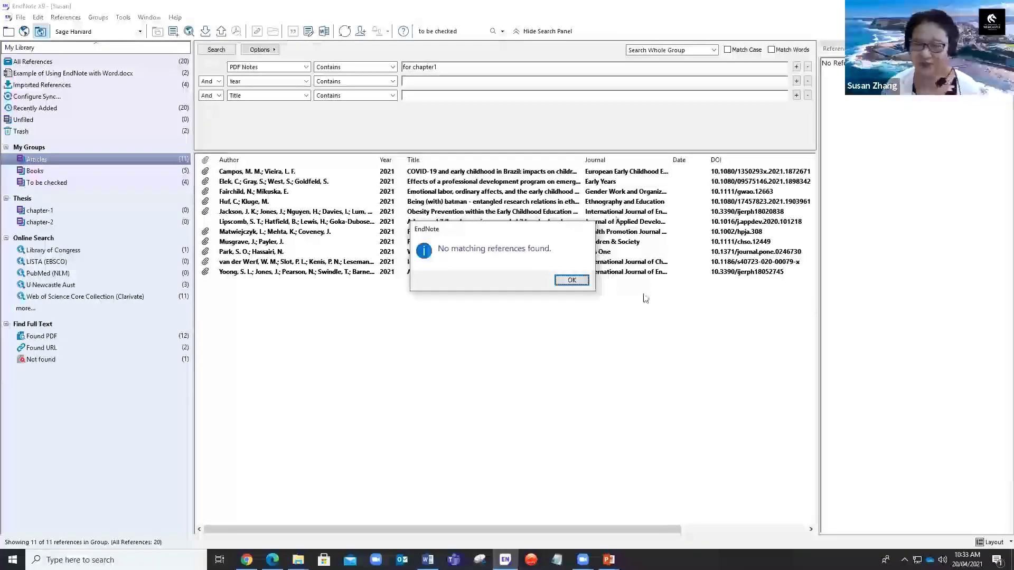
pyautogui.click(571, 280)
pyautogui.press('BackSpace')
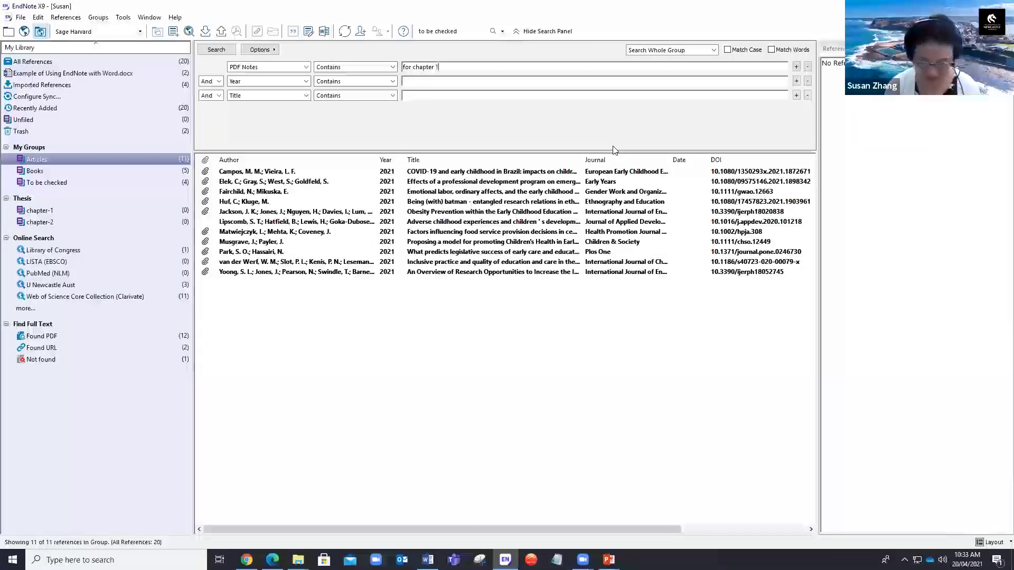
pyautogui.press('Return')
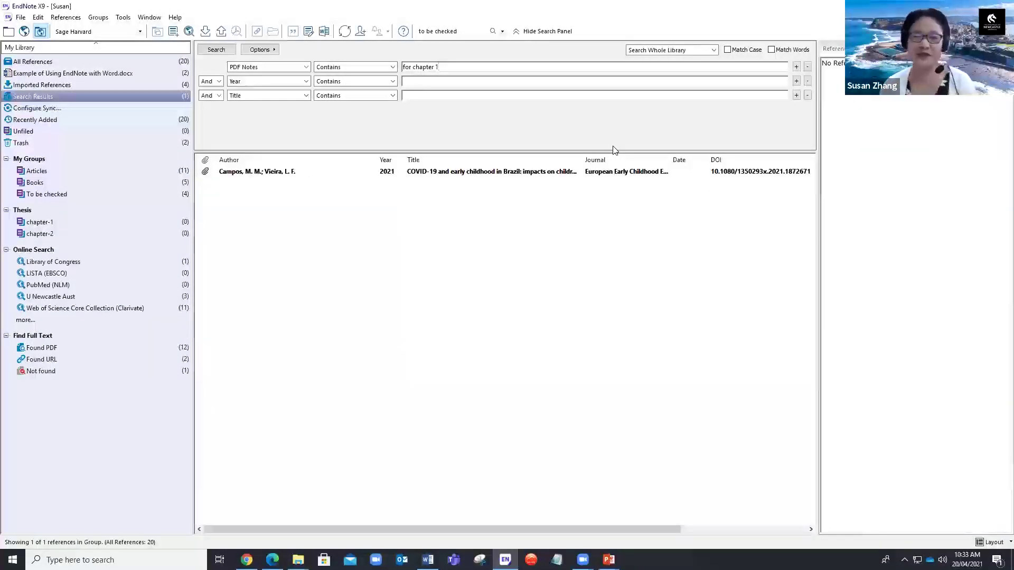
# Add the found article on COVID-19 and early childhood in Brazil to the chapter-1 group and widen the reference list pane
pyautogui.click(271, 69)
pyautogui.click(455, 226)
pyautogui.click(471, 176)
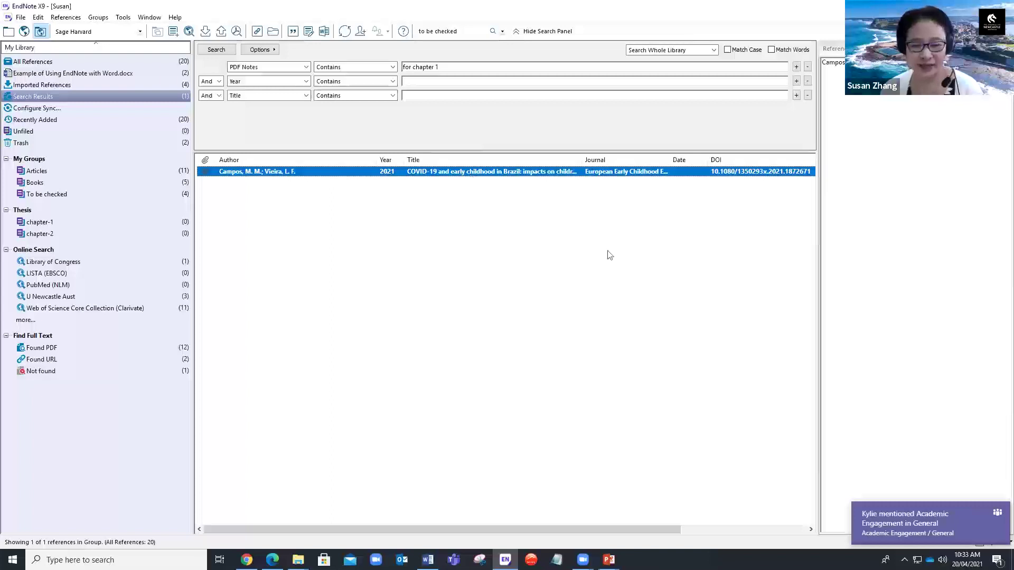
pyautogui.moveTo(659, 529); pyautogui.dragTo(777, 529)
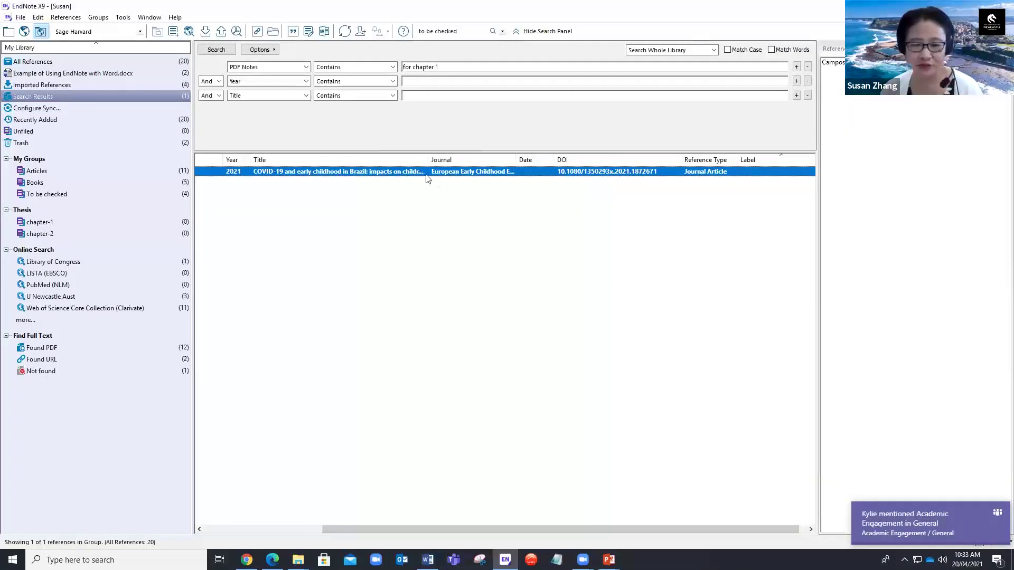
pyautogui.moveTo(426, 176); pyautogui.dragTo(60, 225)
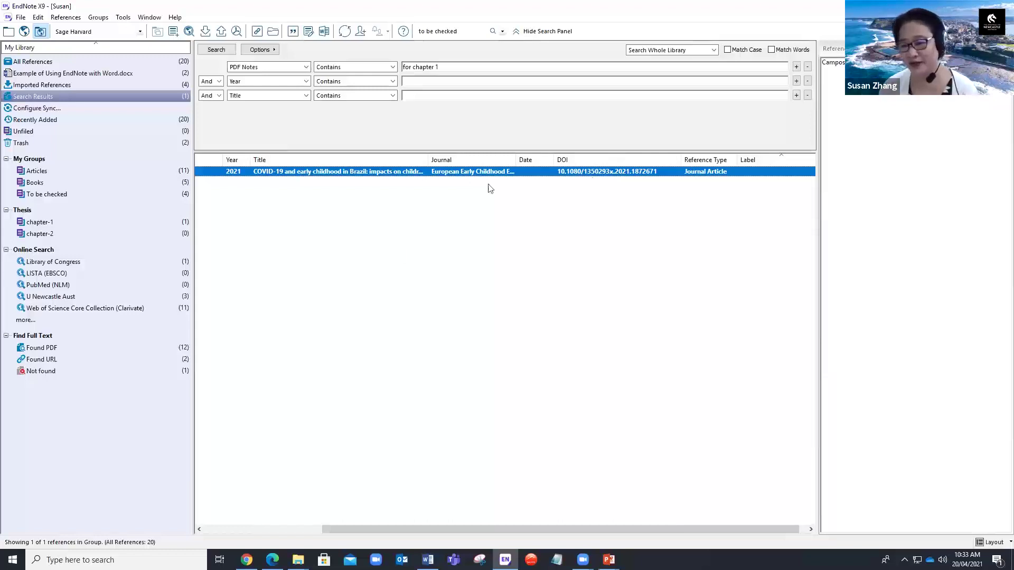
pyautogui.click(818, 263)
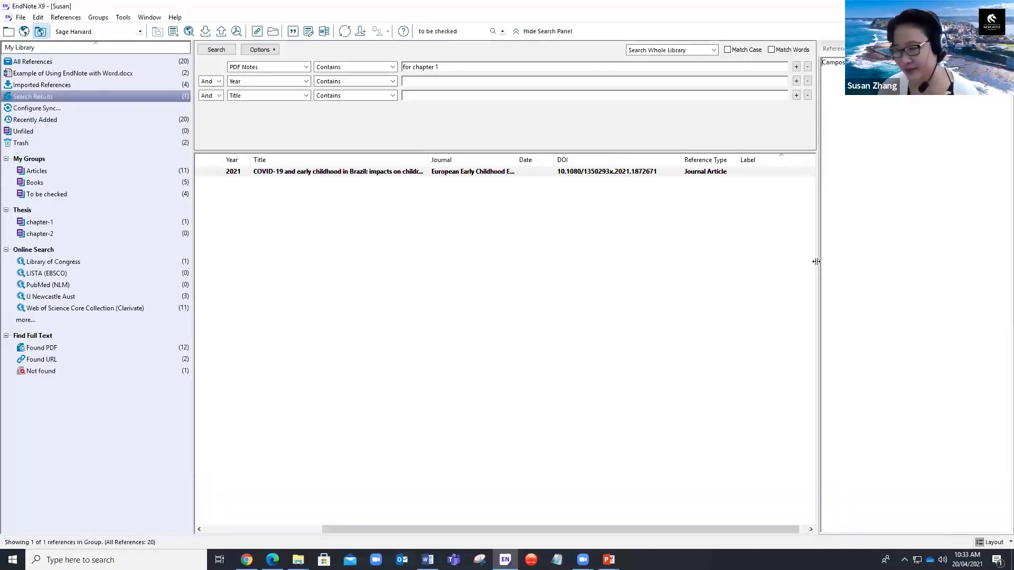
pyautogui.moveTo(816, 261); pyautogui.dragTo(838, 263)
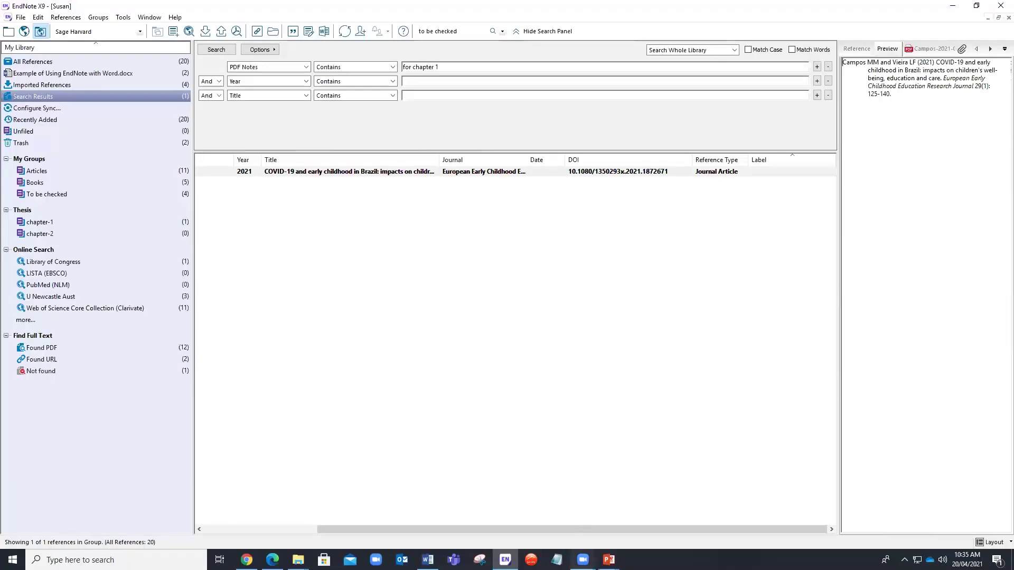
pyautogui.moveTo(583, 559)
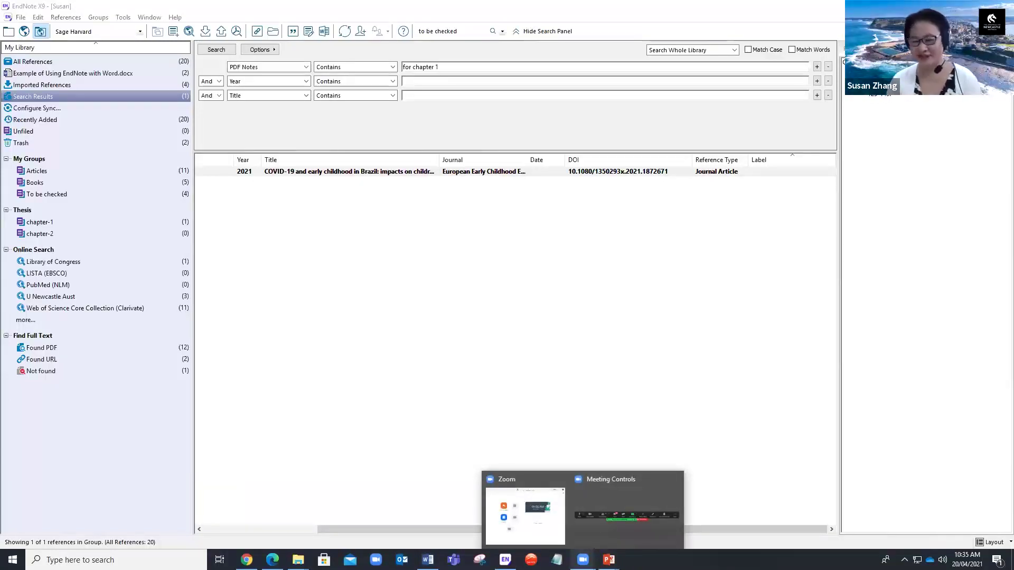
pyautogui.click(675, 480)
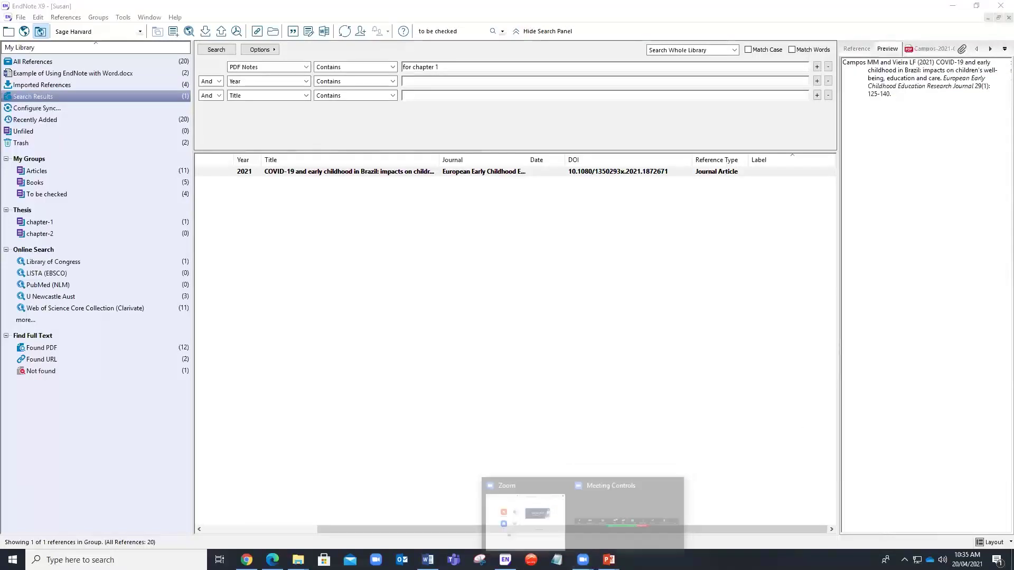